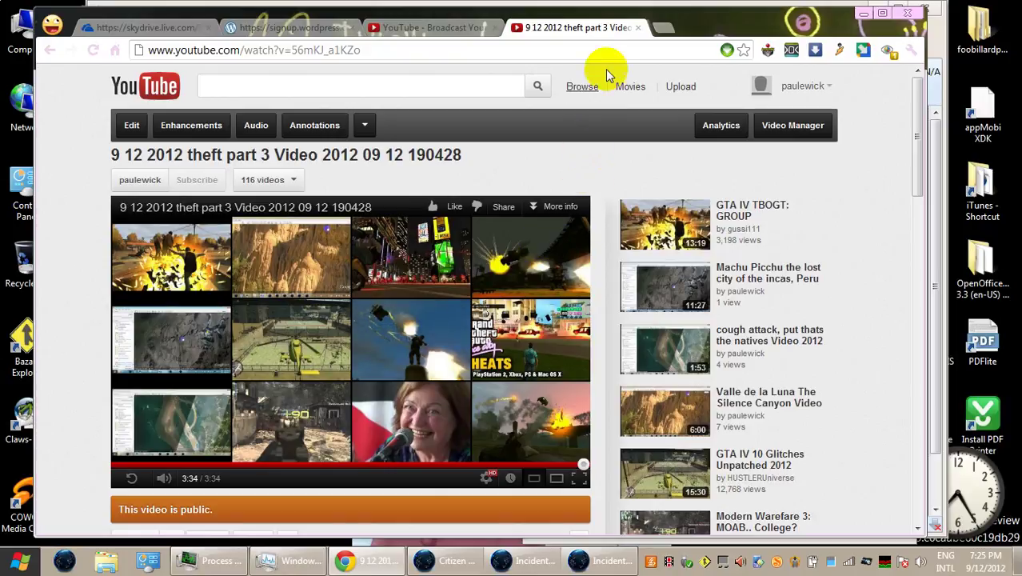
# Check the YouTube account's uploads list and the WordPress signup page, and switch back to the Nightly browser window.
pyautogui.click(812, 88)
pyautogui.click(760, 139)
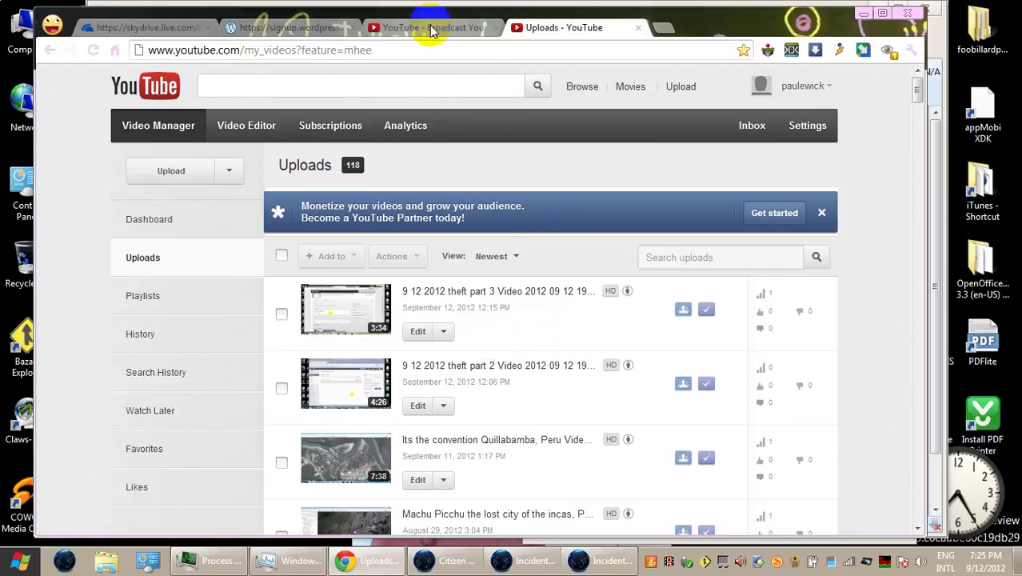
pyautogui.click(320, 30)
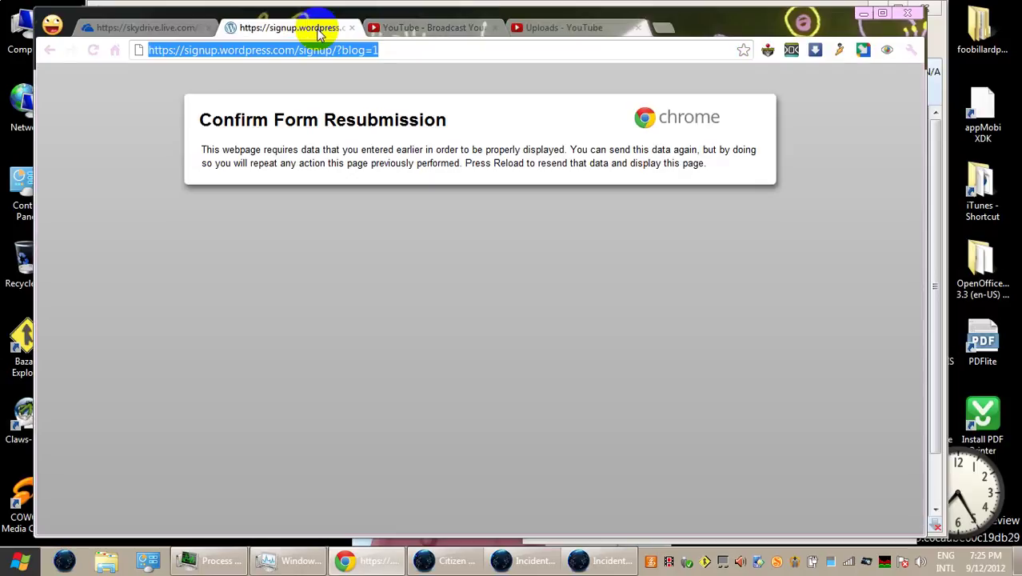
pyautogui.click(154, 29)
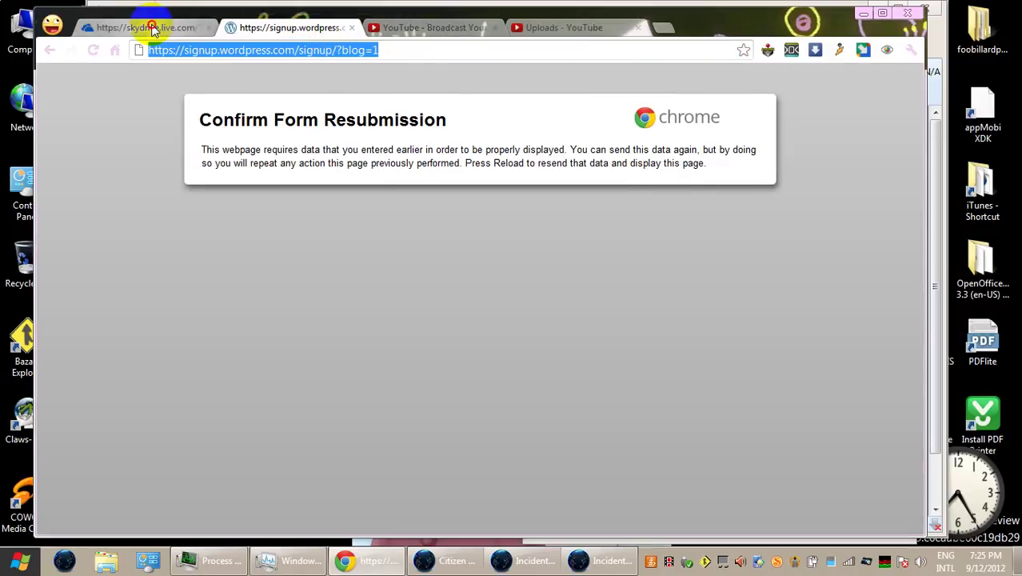
pyautogui.click(864, 14)
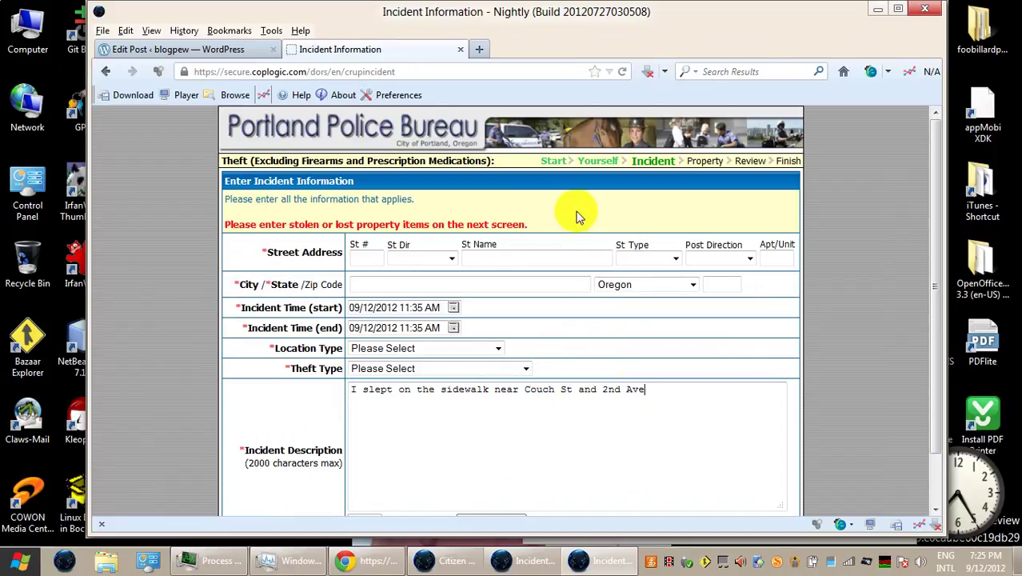
# Copy the shortlink of the blogpew WordPress post "theft 9-12-2012".
pyautogui.click(215, 52)
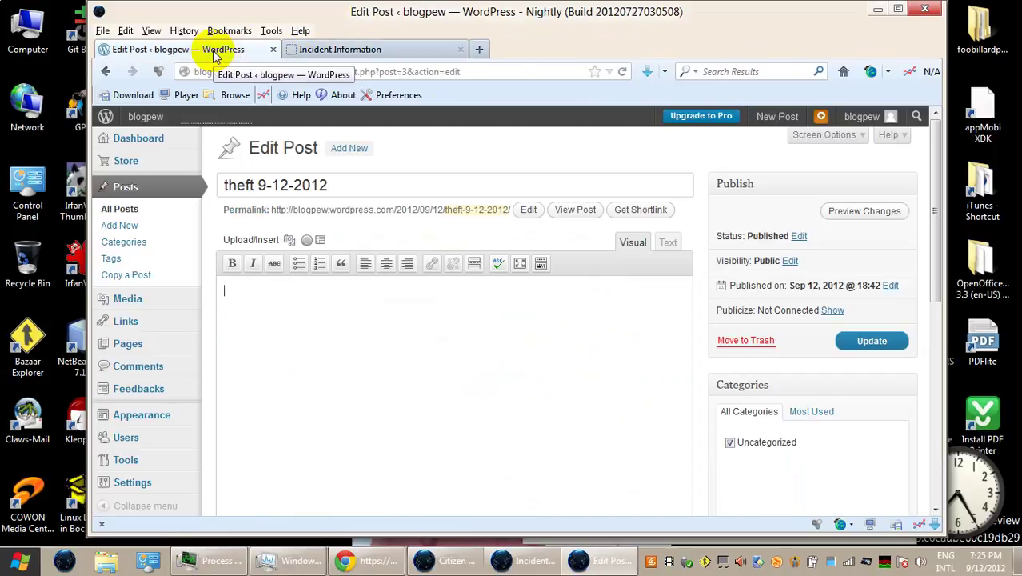
pyautogui.click(640, 212)
pyautogui.hotkey('ctrl', 'c')
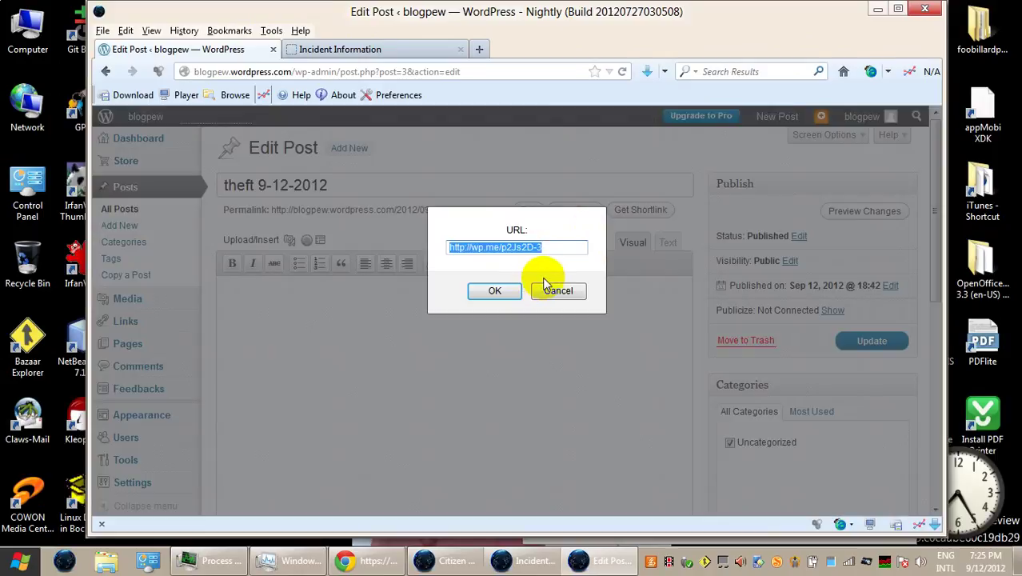
pyautogui.click(559, 290)
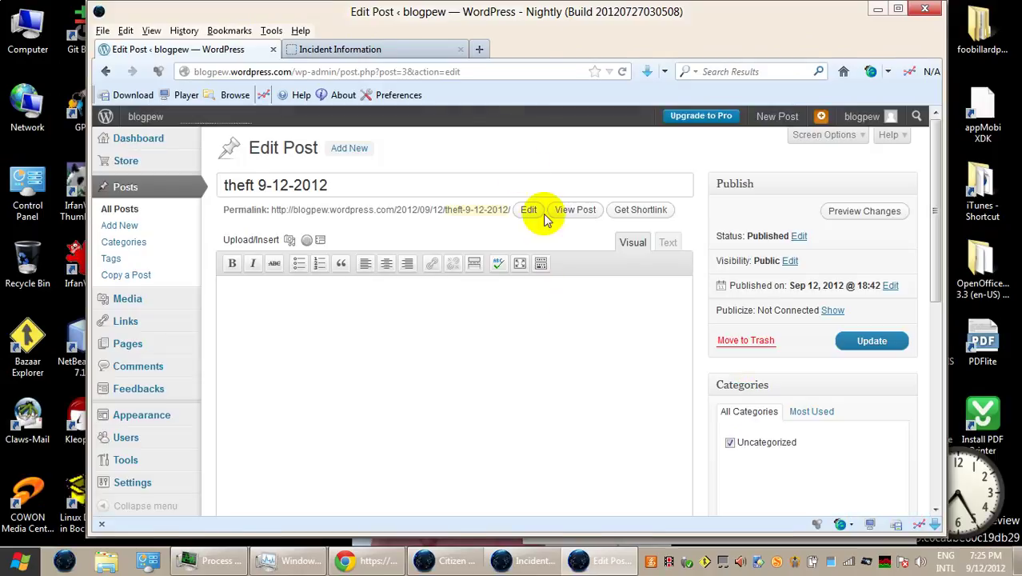
# Paste the post's shortlink into the police report's incident description, several blank lines below the existing sentence.
pyautogui.click(416, 48)
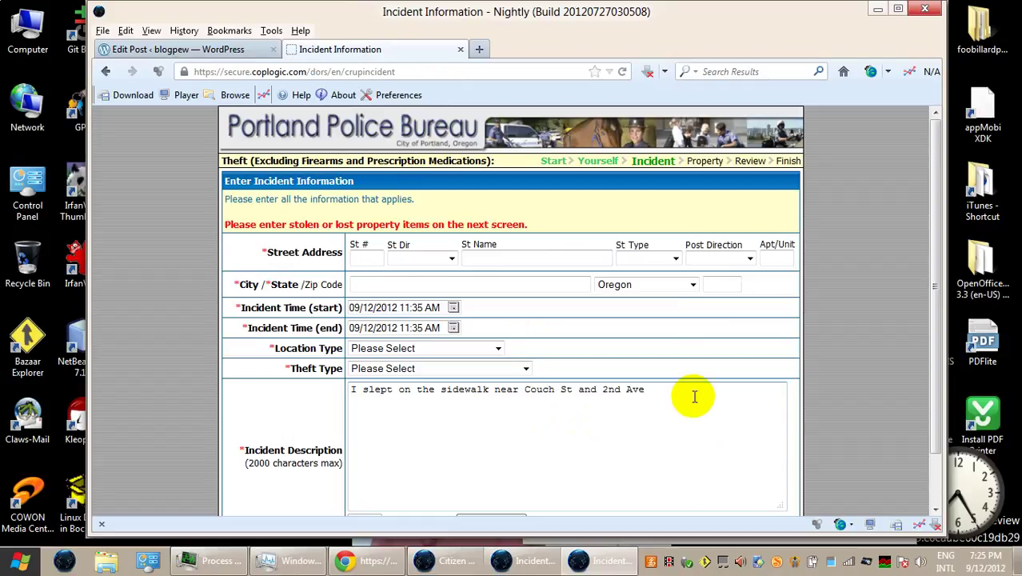
pyautogui.press('Return')
pyautogui.press('Return')
pyautogui.press('Return')
pyautogui.press('Return')
pyautogui.press('Return')
pyautogui.hotkey('ctrl', 'v')
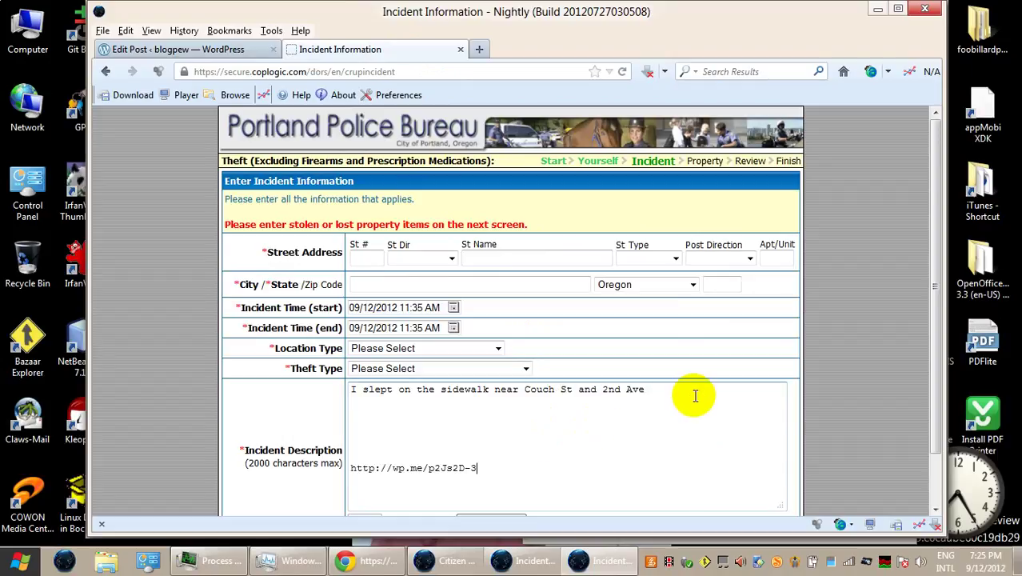
# Continue the first line of the incident description with ". When I woke up, my tote".
pyautogui.click(708, 398)
pyautogui.click(701, 391)
pyautogui.write('. When')
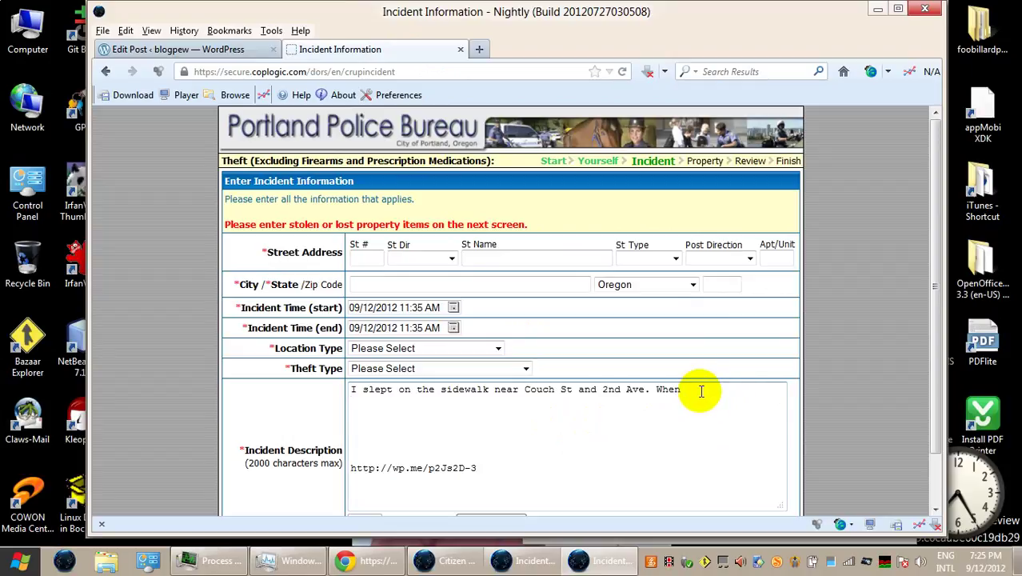
pyautogui.hotkey('ctrl', 'shift', 'i')
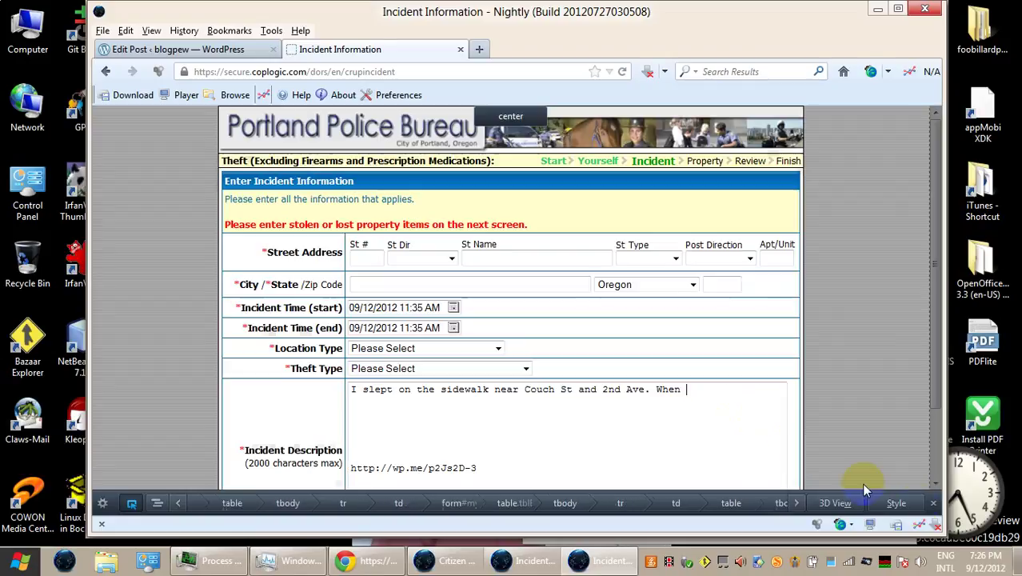
pyautogui.click(933, 502)
pyautogui.click(710, 392)
pyautogui.write('I ')
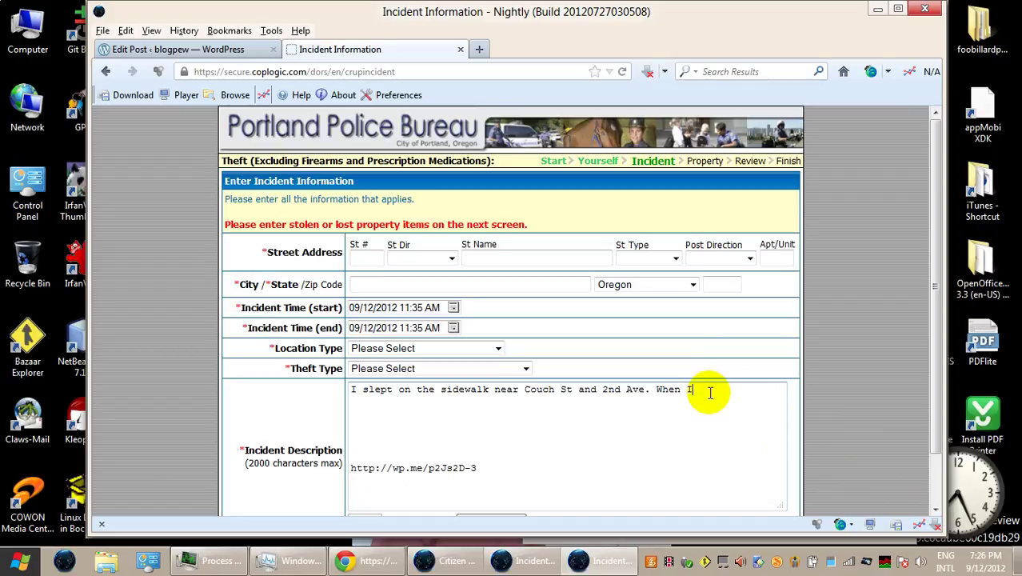
pyautogui.write('woke up, my tote')
pyautogui.click(711, 392)
pyautogui.write('ke bag')
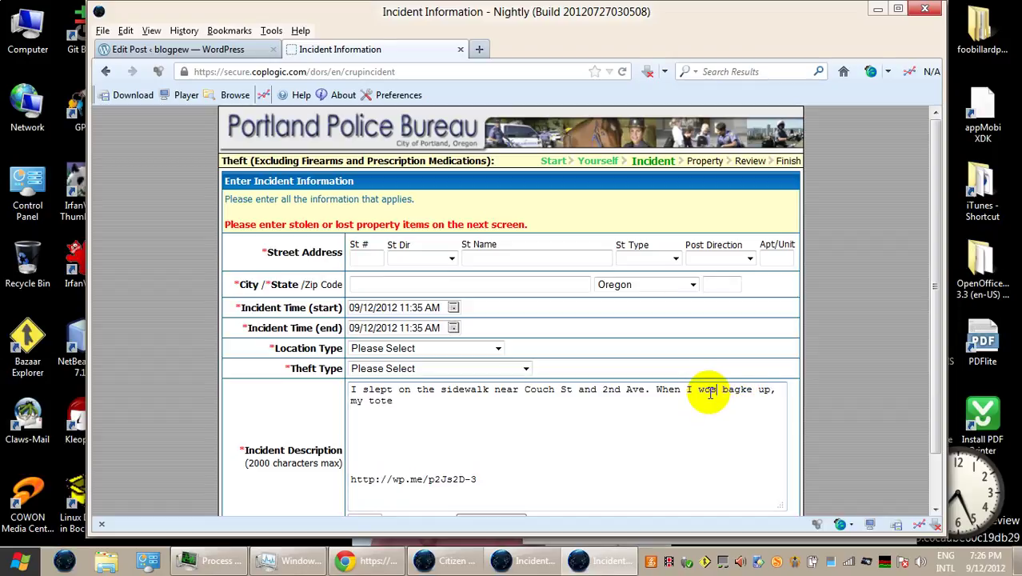
pyautogui.press('Delete')
pyautogui.press('Delete')
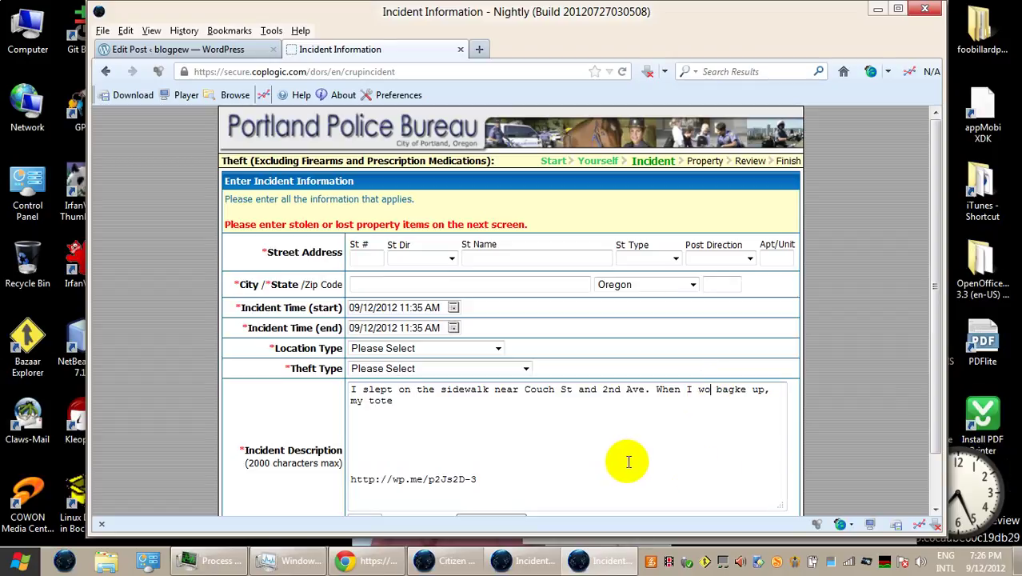
pyautogui.press('BackSpace')
pyautogui.press('BackSpace')
pyautogui.press('BackSpace')
pyautogui.press('BackSpace')
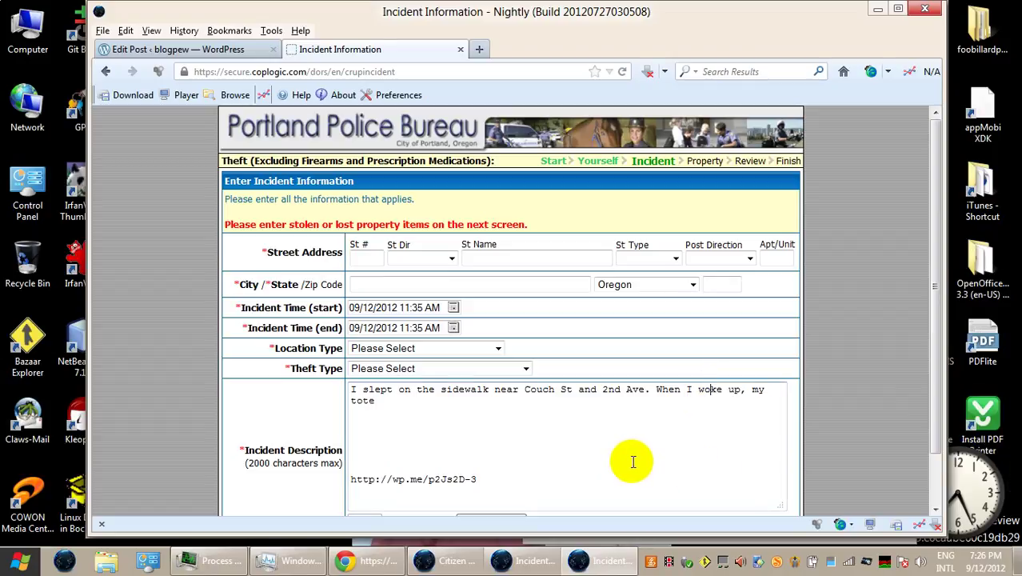
# Finish the second sentence of the incident description after "my tote" with "bags were stolen.".
pyautogui.click(580, 404)
pyautogui.write('ba')
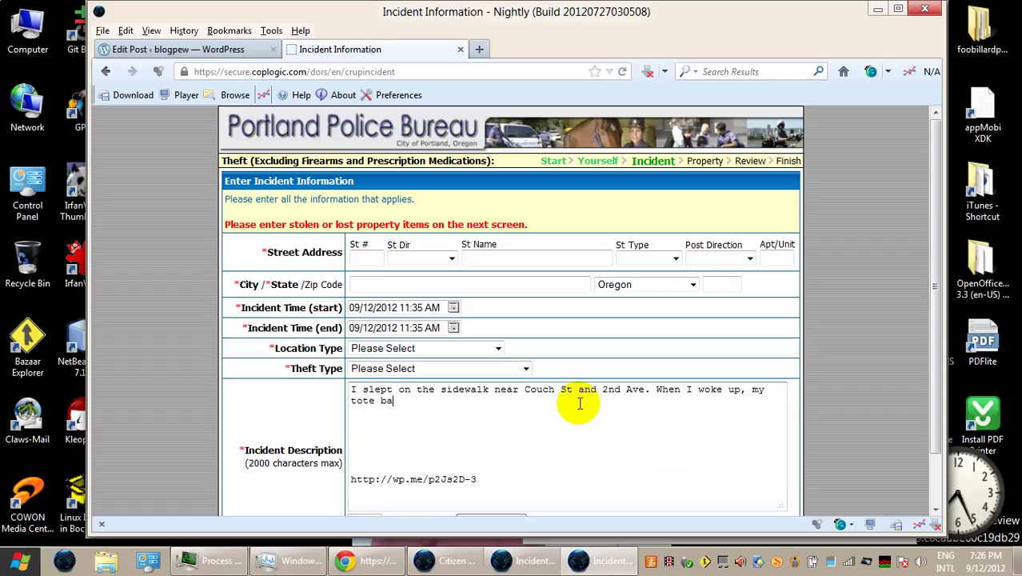
pyautogui.write('gs were stolen.')
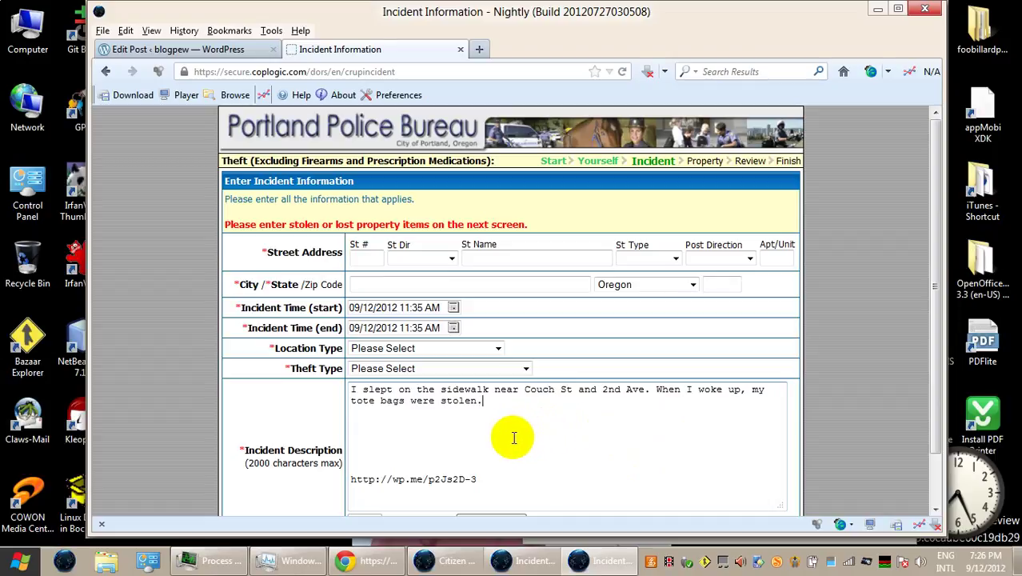
# Add the sentence "I took some photos." to the incident description after the stolen tote bags sentence.
pyautogui.hotkey('alt', 'shift')
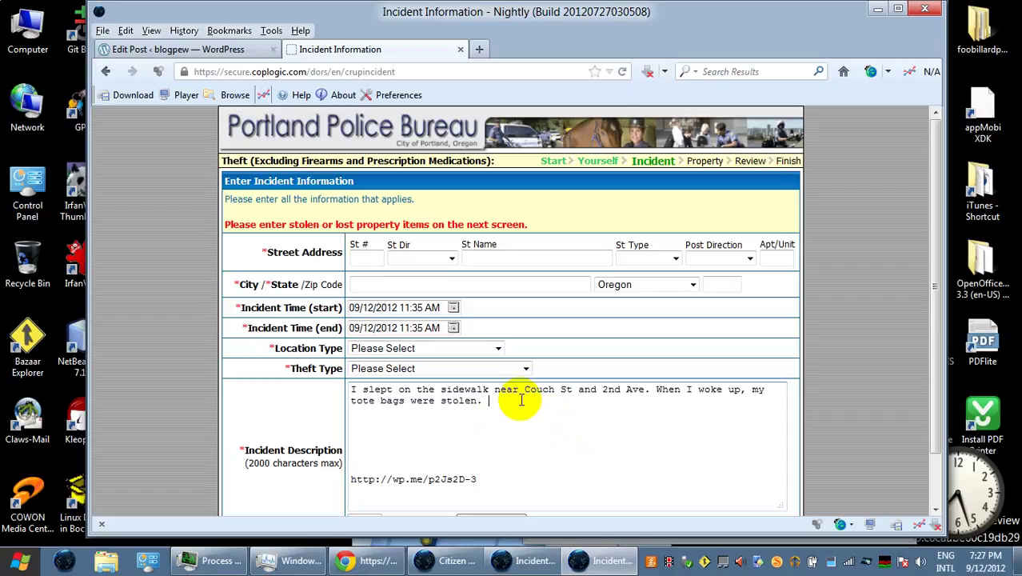
pyautogui.write('I ca')
pyautogui.tripleClick(522, 400)
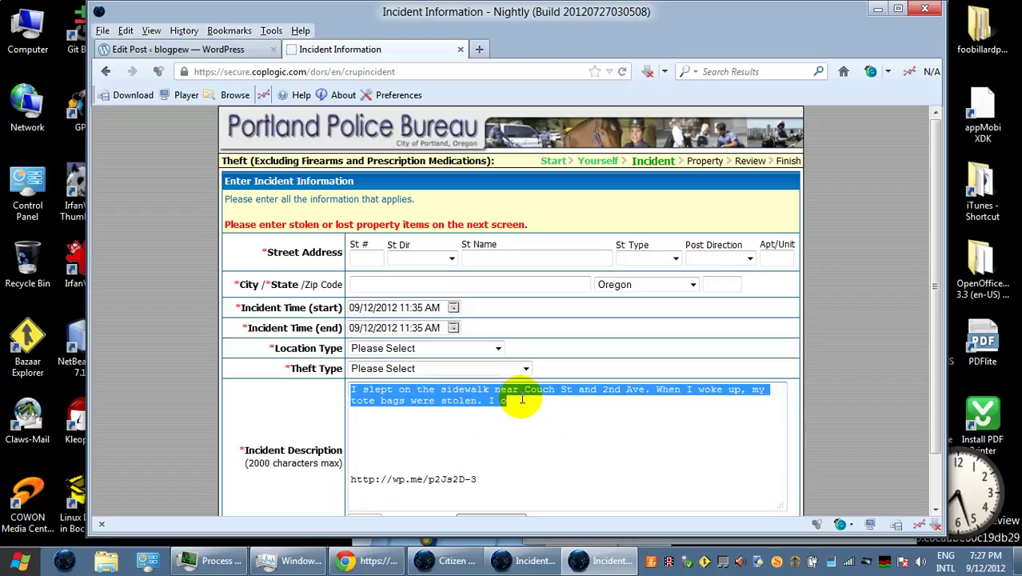
pyautogui.click(531, 409)
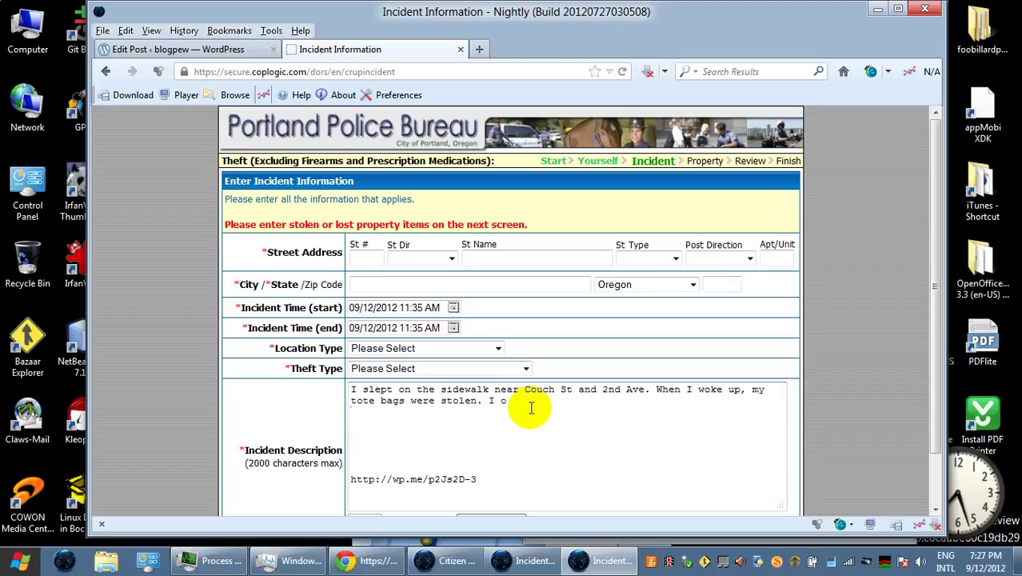
pyautogui.write('to')
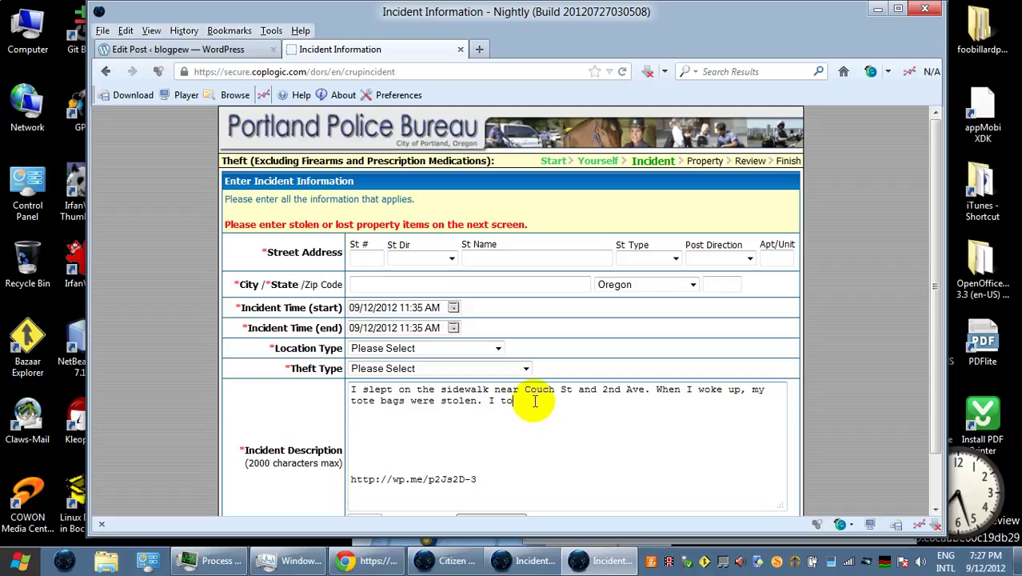
pyautogui.write('ok some photos.')
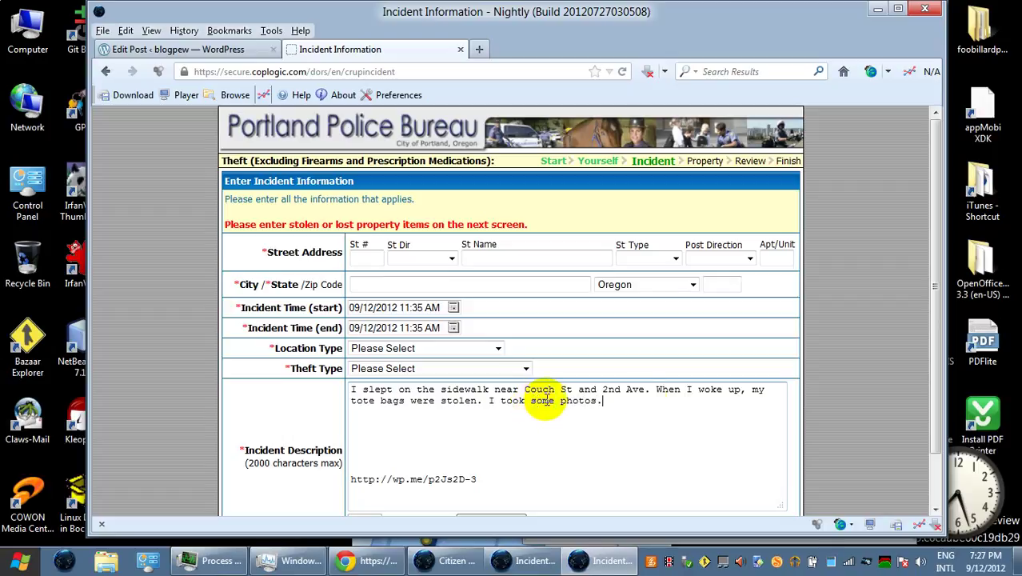
# Add the line "theft blog at" above the shortlink in the incident description.
pyautogui.click(395, 462)
pyautogui.write('ther')
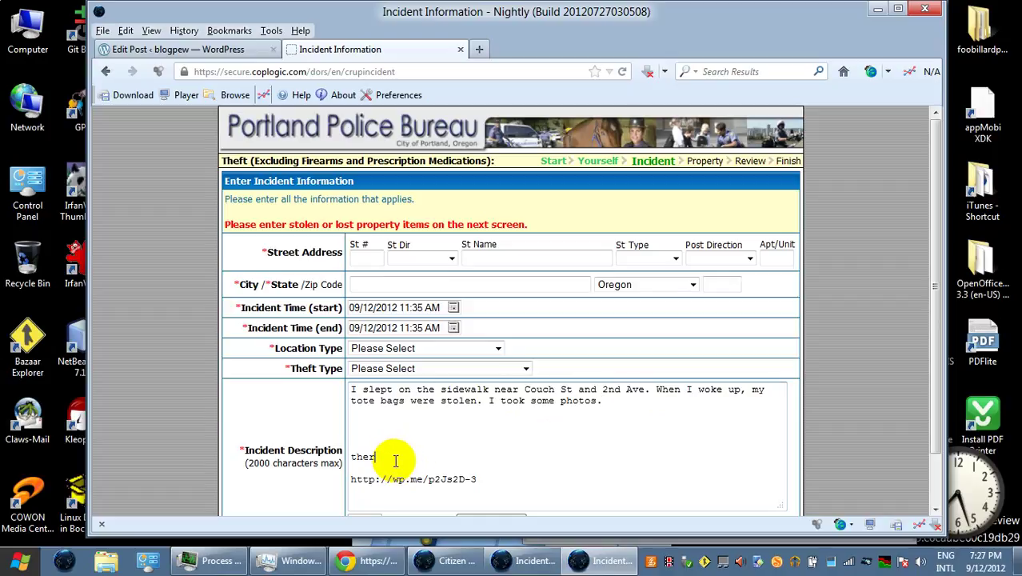
pyautogui.write('ft blog at')
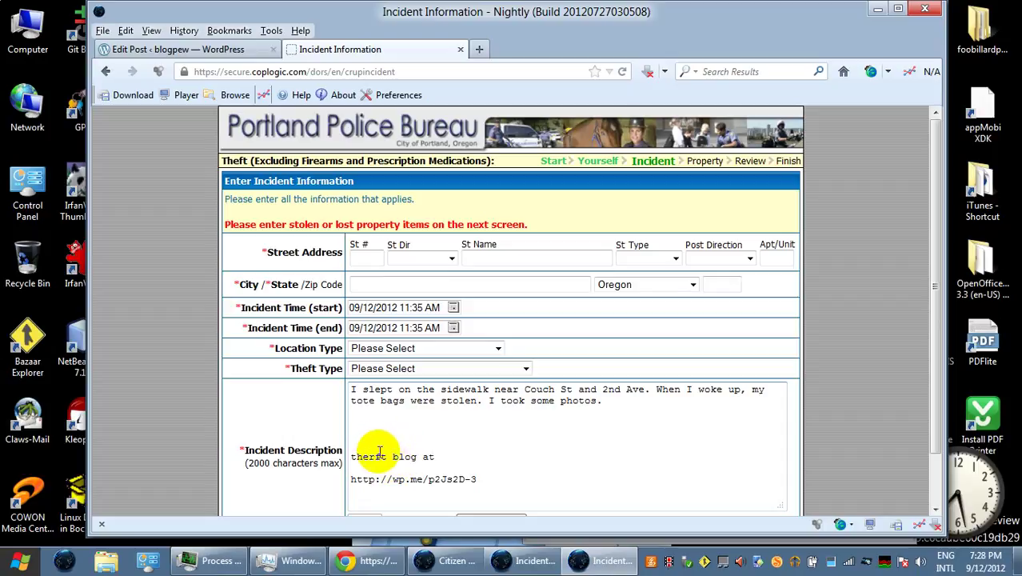
pyautogui.click(368, 457)
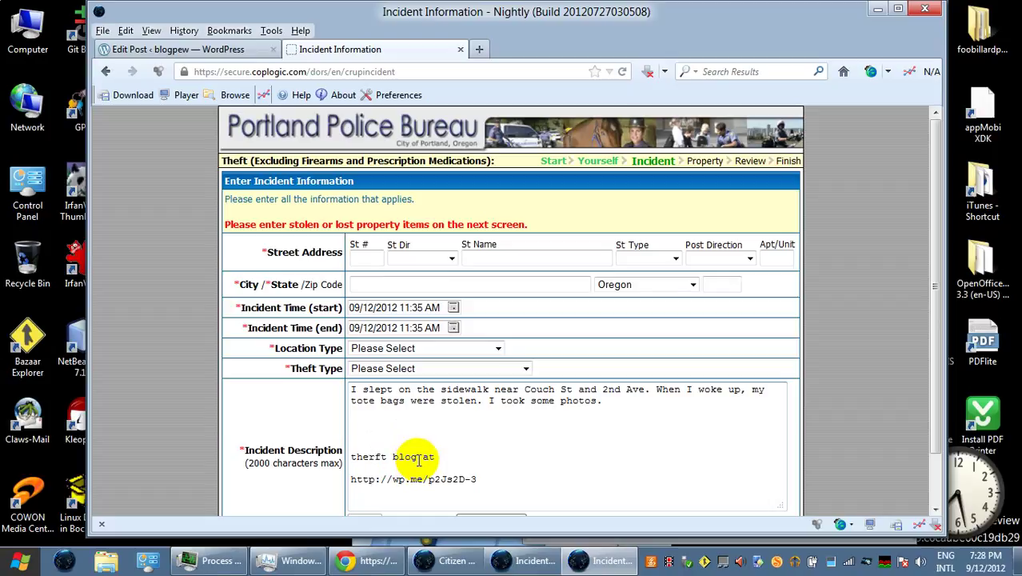
pyautogui.press('Delete')
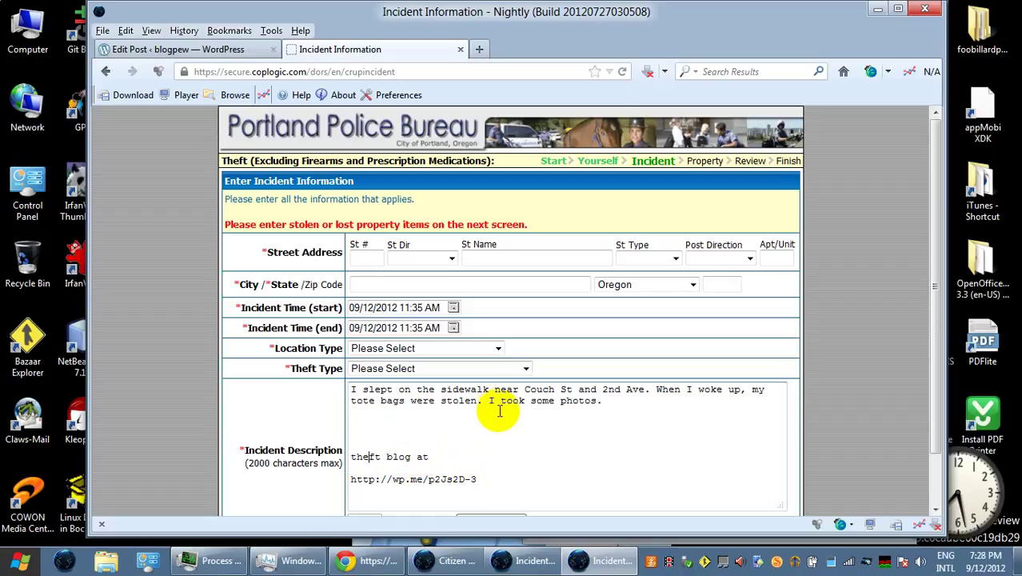
# Fill in the incident's cross streets as the street name and dismiss the session timeout notice.
pyautogui.click(368, 257)
pyautogui.click(528, 261)
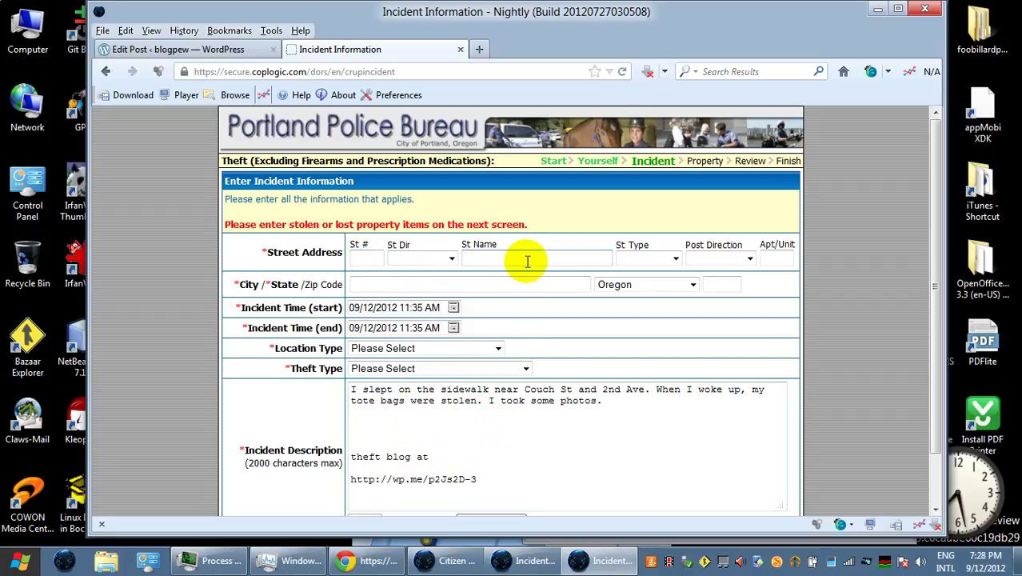
pyautogui.write('near 2nd / Couch')
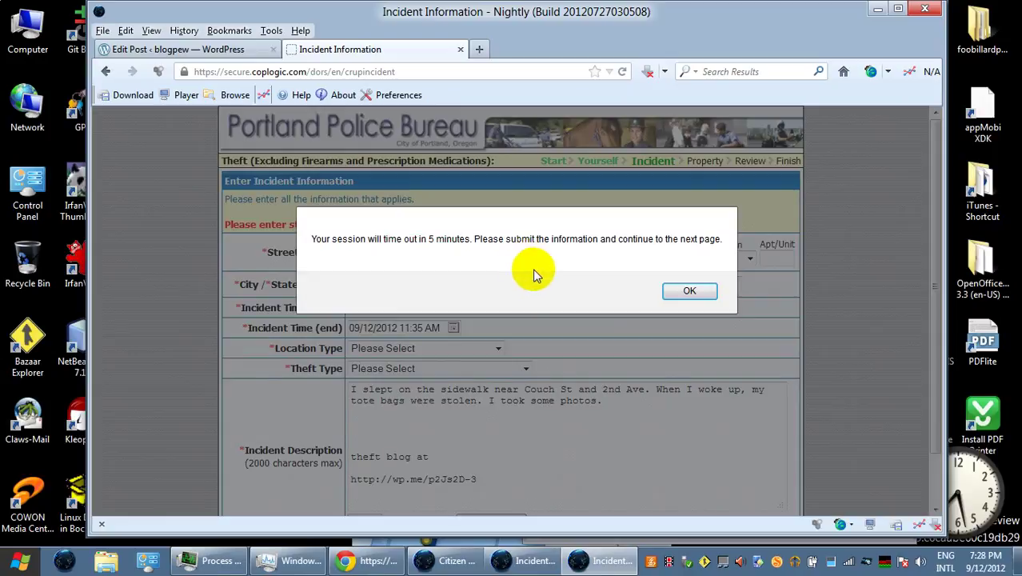
pyautogui.click(676, 293)
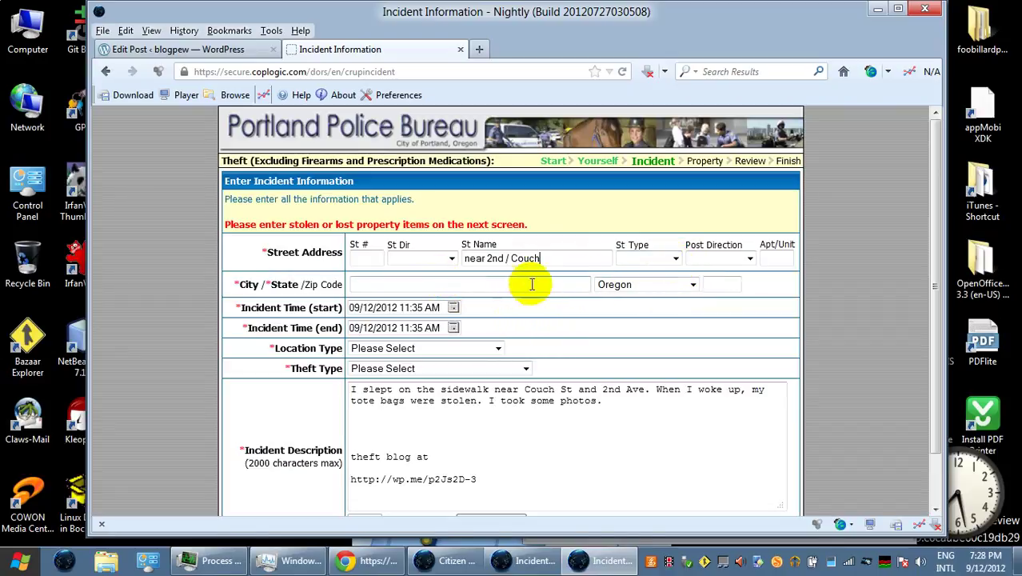
# Set the incident's city to Portland and fill in its zip code.
pyautogui.click(428, 286)
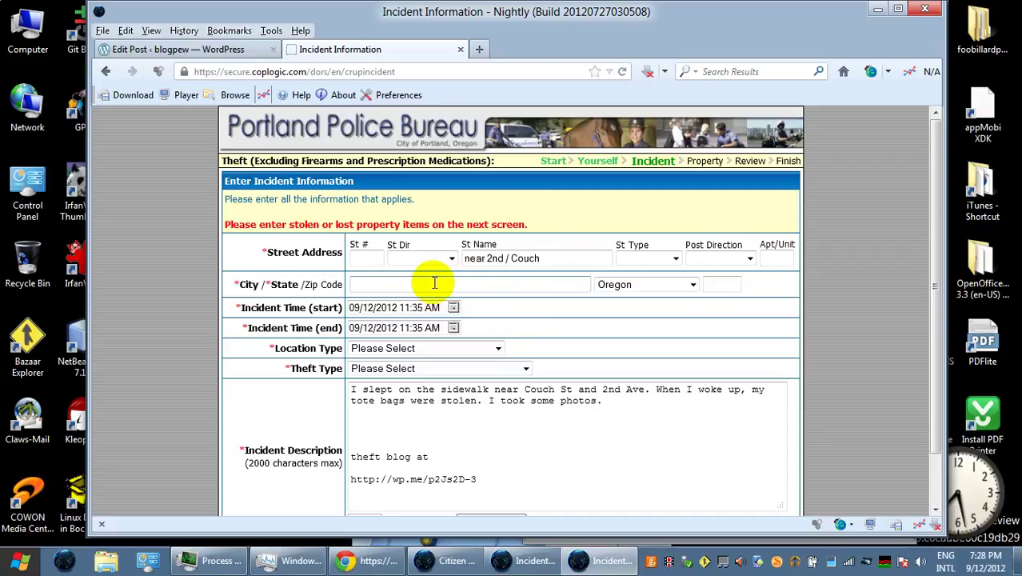
pyautogui.write('Portland')
pyautogui.click(729, 286)
pyautogui.write('97209')
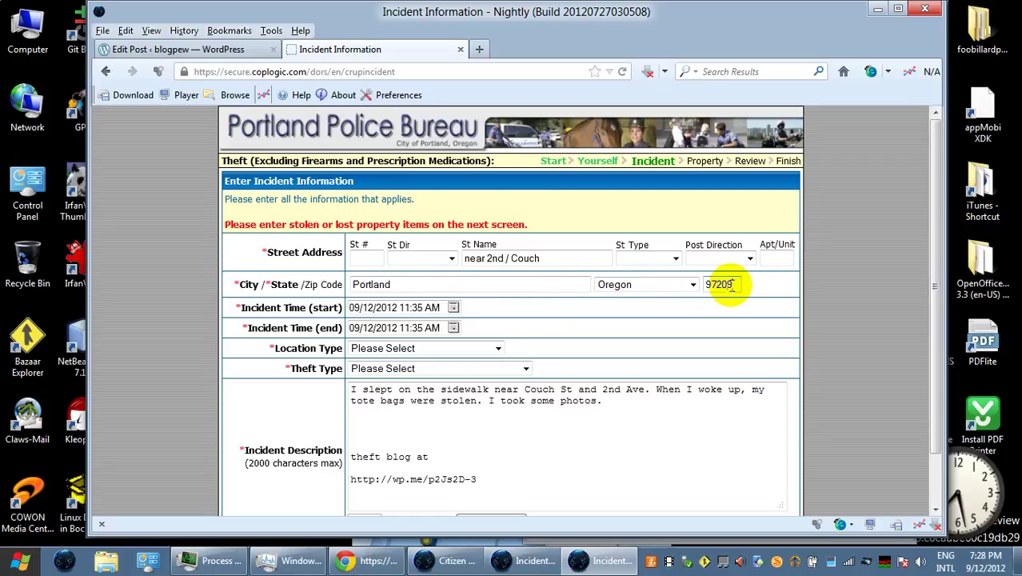
# Set the incident's start time to 12:00 AM, keeping the date 09/12/2012.
pyautogui.click(453, 308)
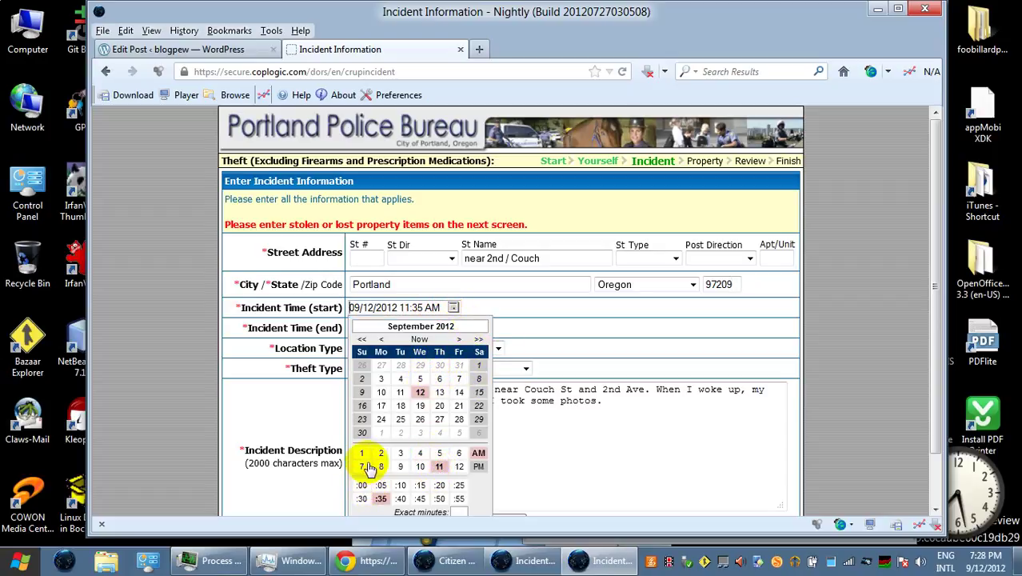
pyautogui.click(459, 467)
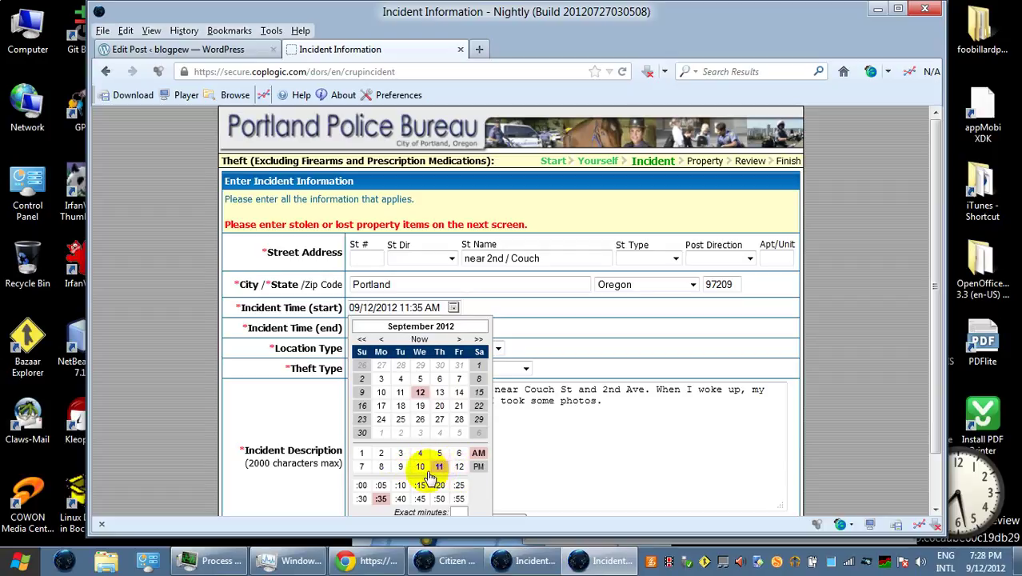
pyautogui.click(361, 485)
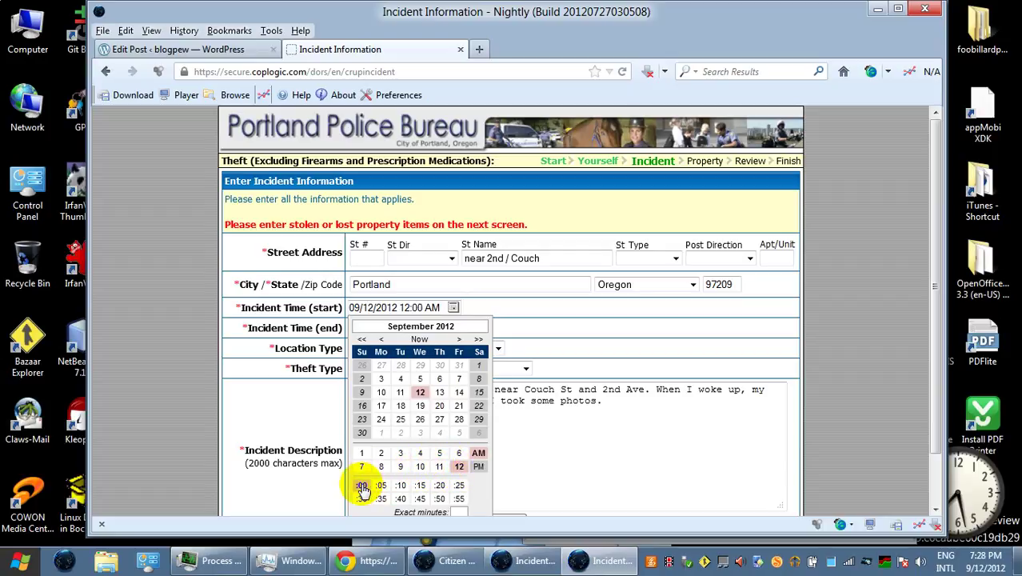
pyautogui.click(529, 433)
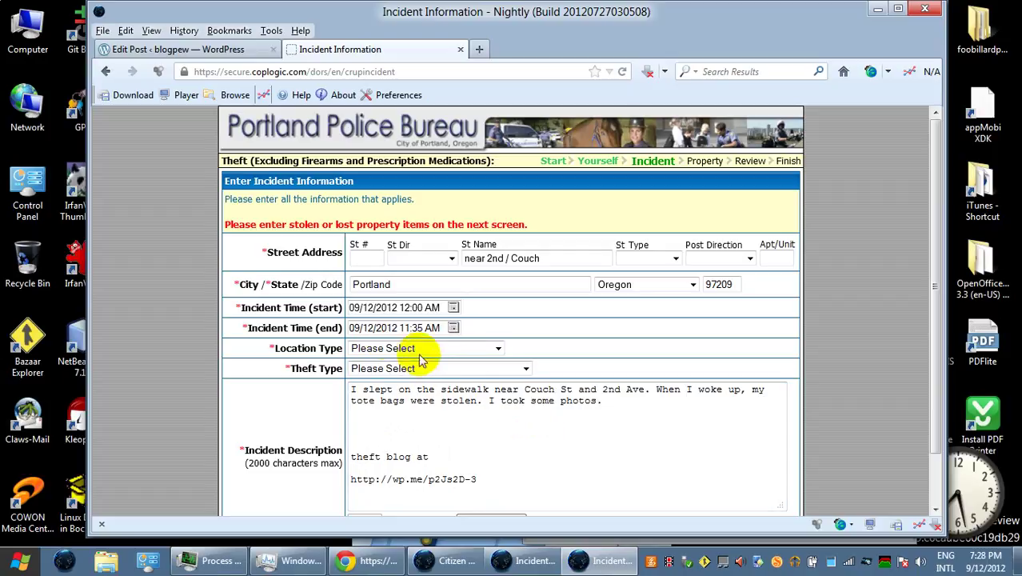
# Set the incident's end time to 3:00 AM, keeping the date 09/12/2012.
pyautogui.click(454, 328)
pyautogui.click(404, 474)
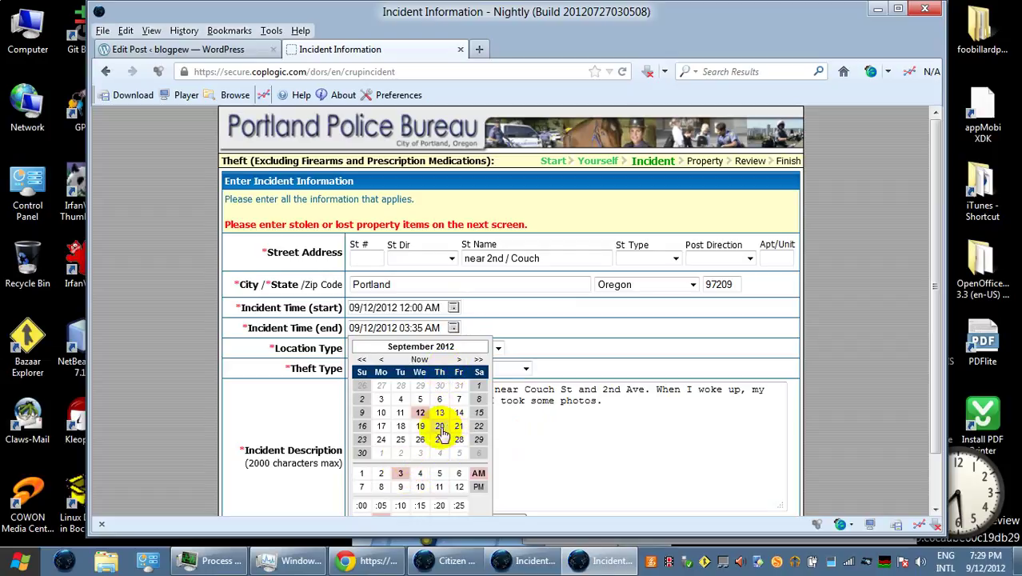
pyautogui.click(362, 506)
pyautogui.click(542, 434)
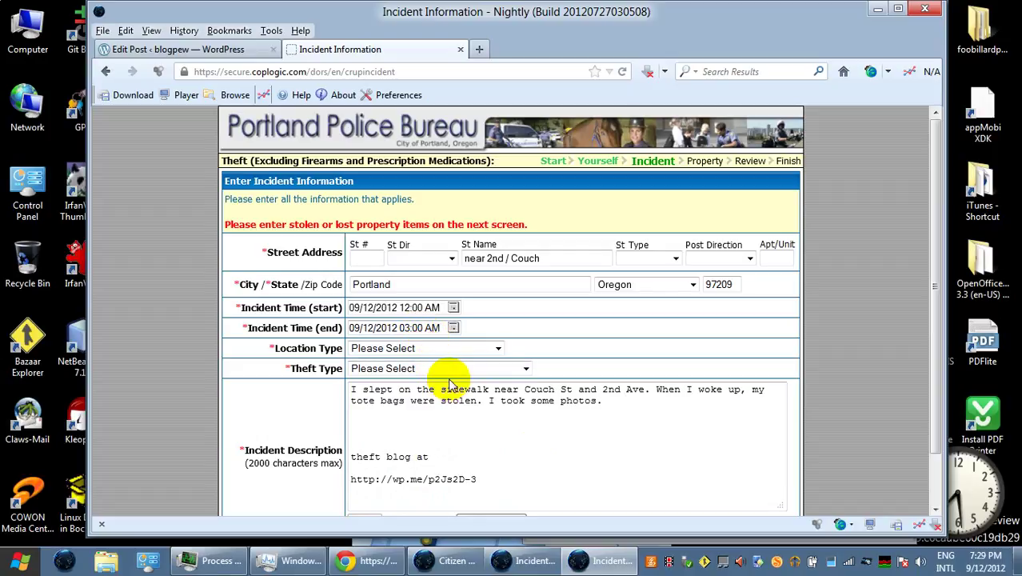
# Set the location type to Street/Hwy/Sidewalk and the theft type to Theft All Others (Includes Residence).
pyautogui.click(485, 345)
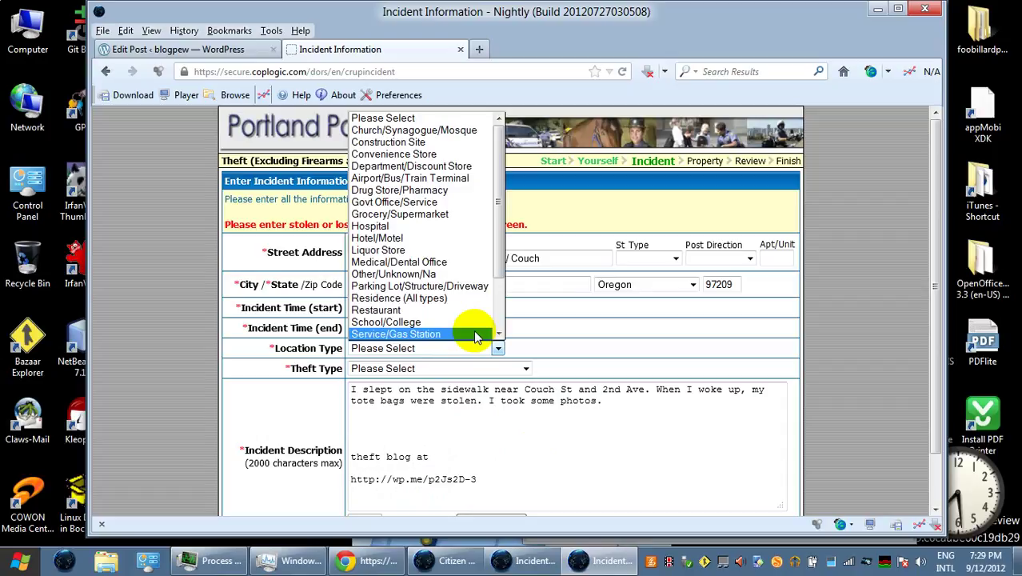
pyautogui.click(497, 334)
pyautogui.click(498, 333)
pyautogui.click(498, 334)
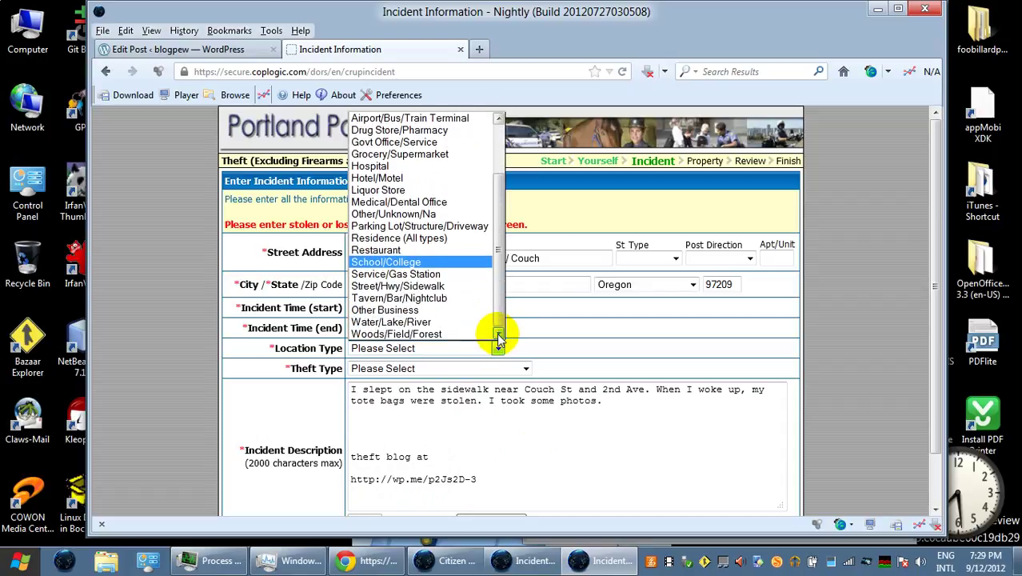
pyautogui.click(448, 287)
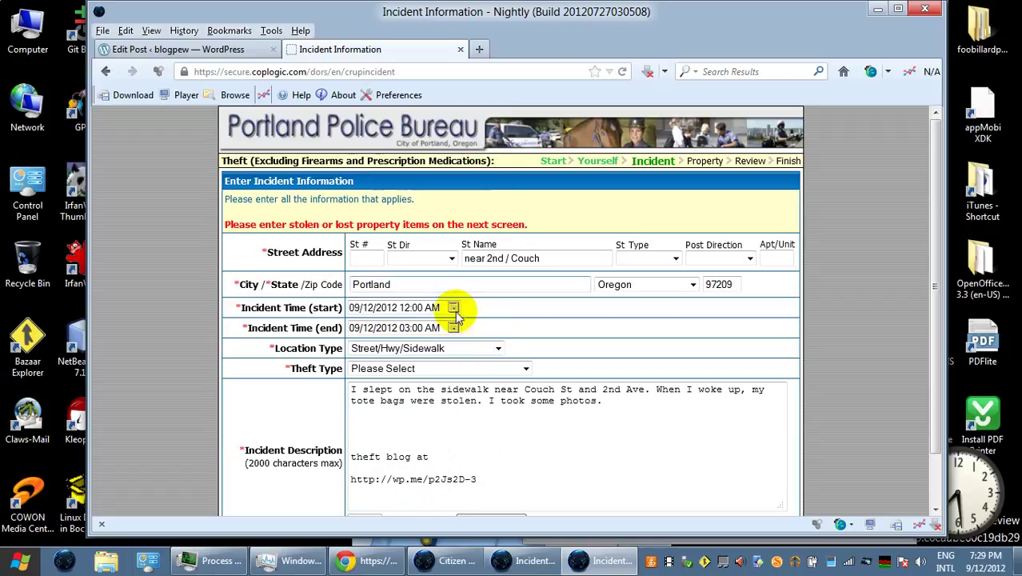
pyautogui.click(523, 371)
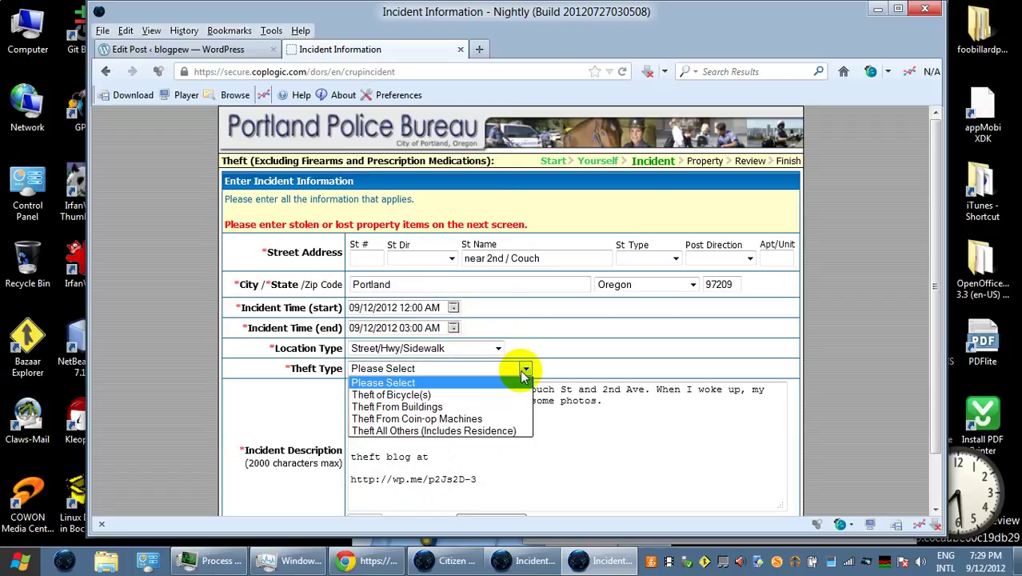
pyautogui.click(495, 430)
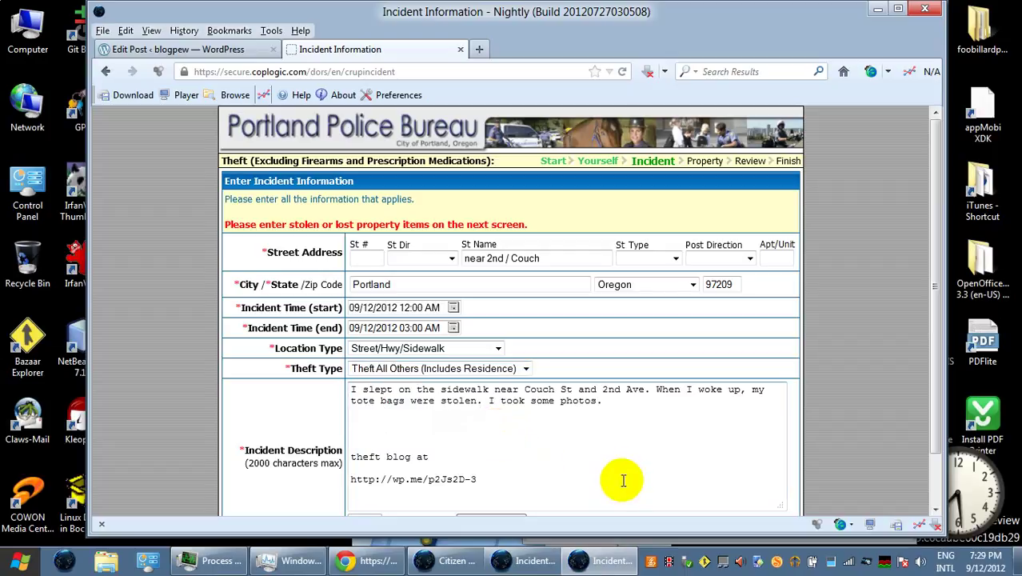
# Submit the incident information and continue past the jurisdiction check with the same address.
pyautogui.moveTo(934, 383); pyautogui.dragTo(936, 457)
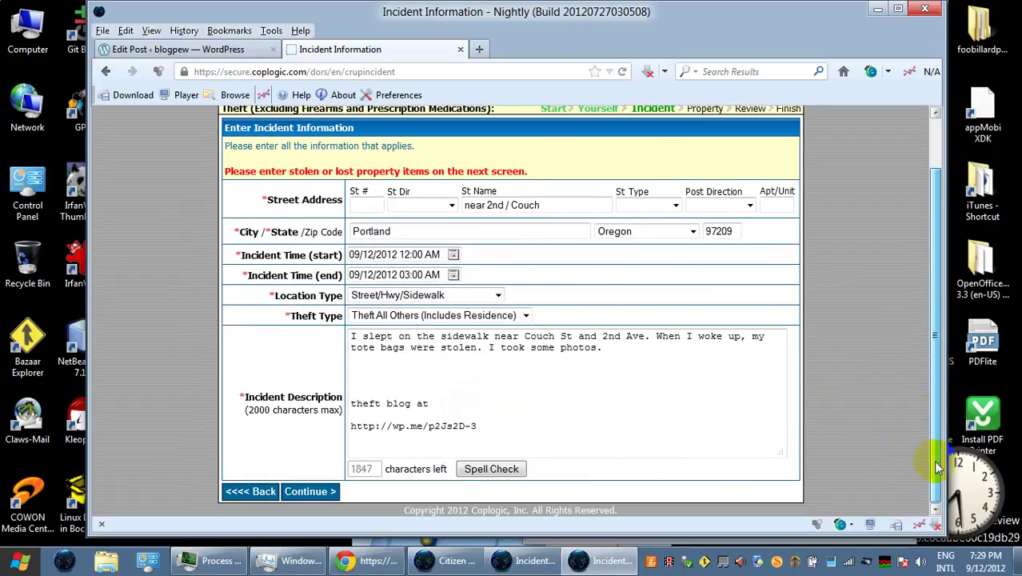
pyautogui.click(328, 494)
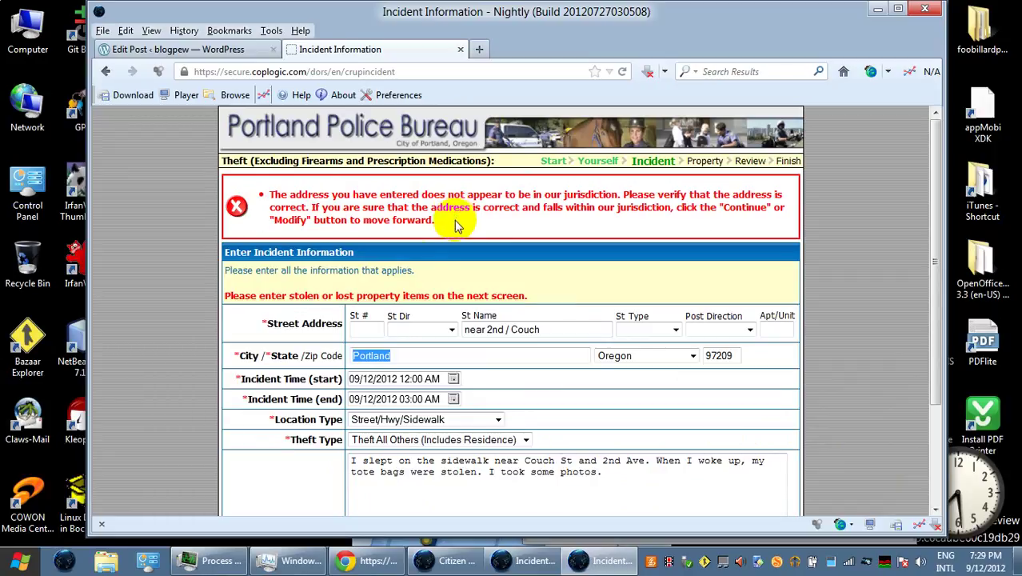
pyautogui.scroll(-3, 388, 376)
pyautogui.click(308, 492)
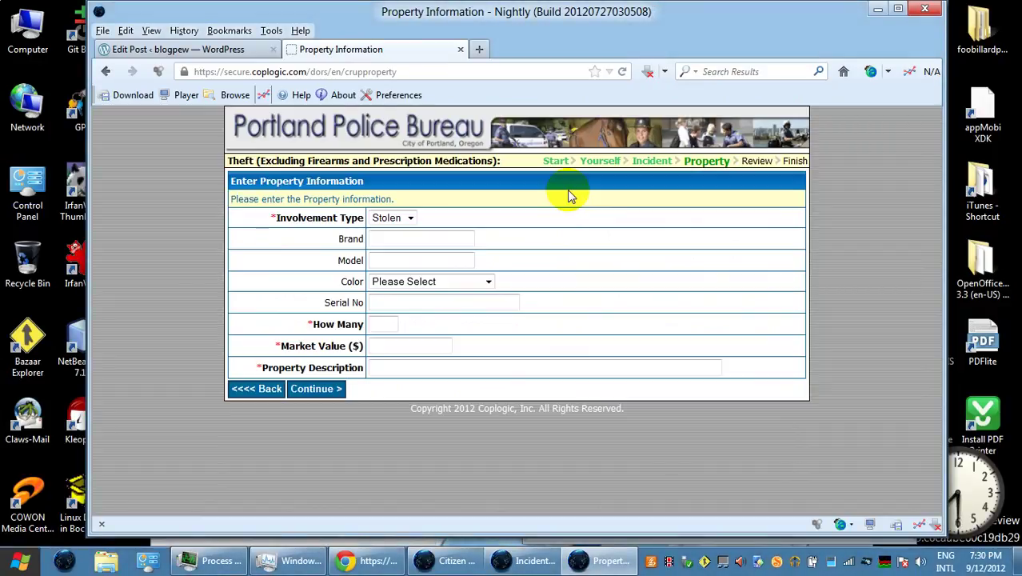
# Set the first stolen property item's quantity to 2 and its market value to 2.00 dollars.
pyautogui.click(452, 237)
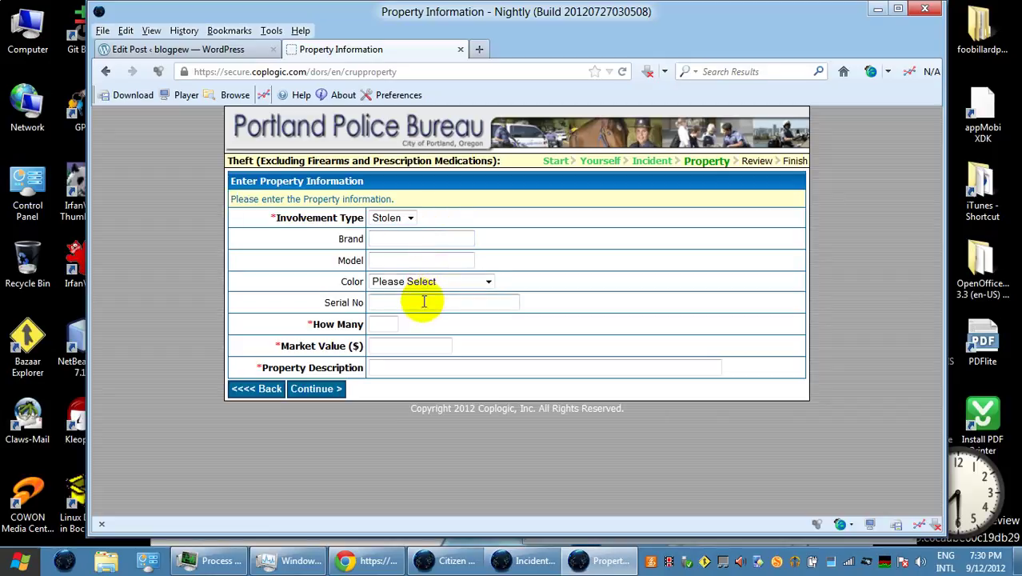
pyautogui.write('2')
pyautogui.click(393, 345)
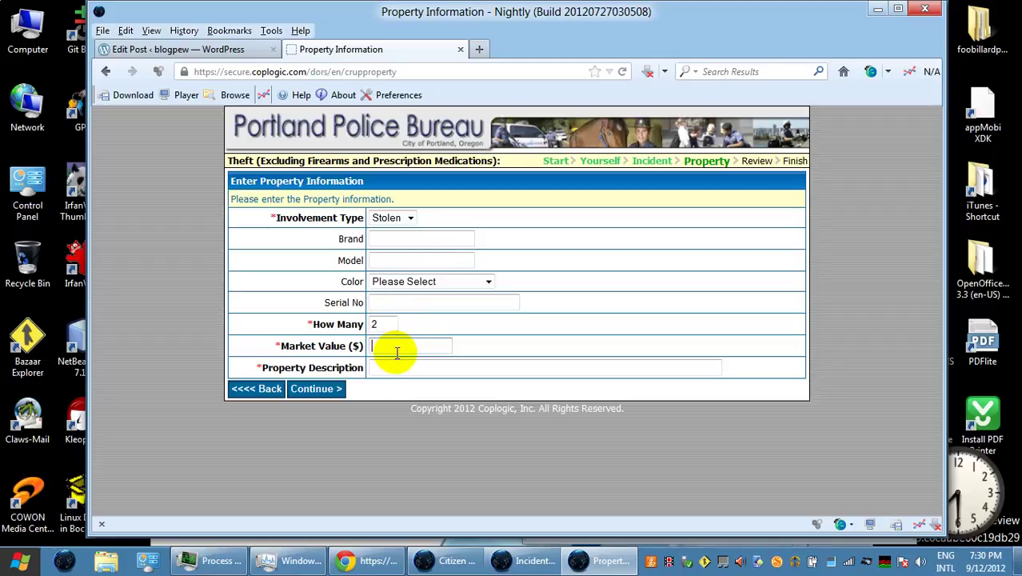
pyautogui.write('2.00')
pyautogui.press('BackSpace')
pyautogui.write('00')
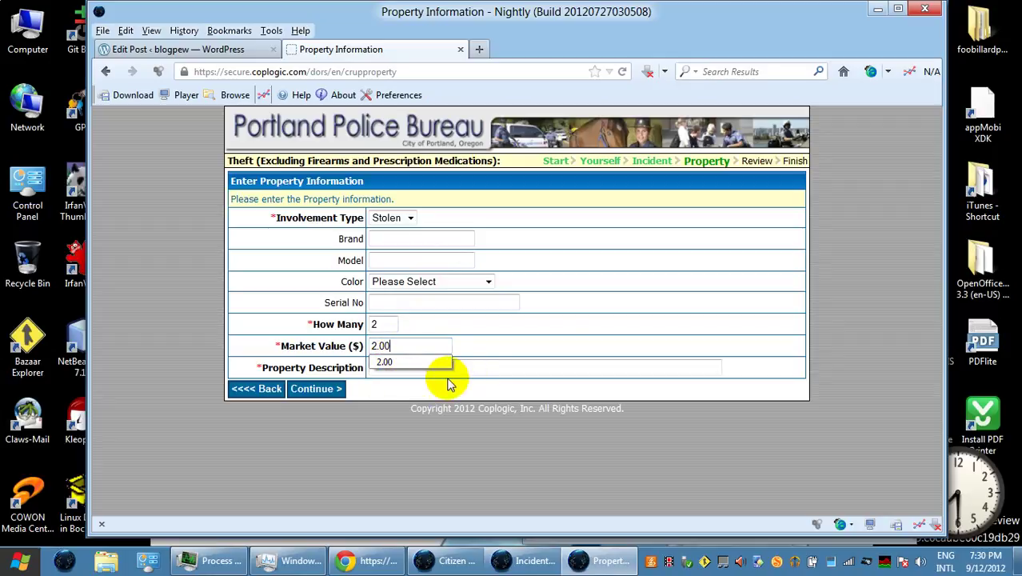
# Describe the item as "two nested Fred Meyer tote bags" and save it to the property list.
pyautogui.click(473, 367)
pyautogui.write('two neste')
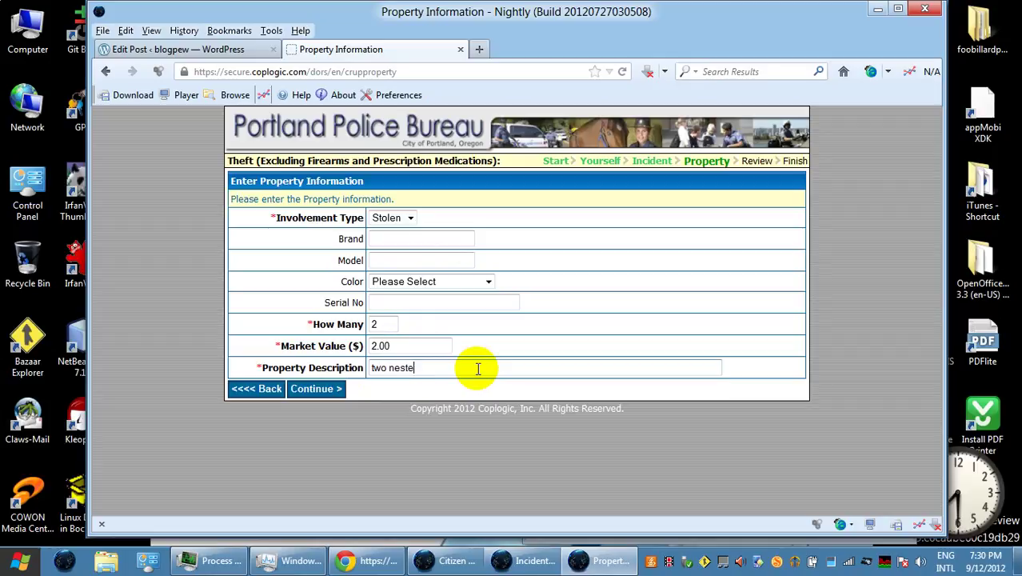
pyautogui.write('d Fred Meyer tote bags')
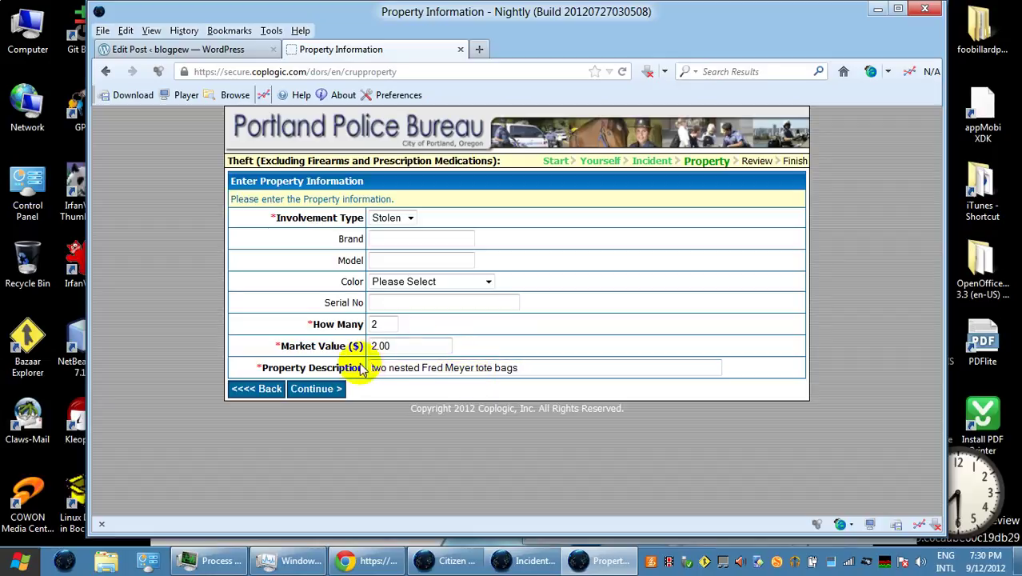
pyautogui.click(325, 390)
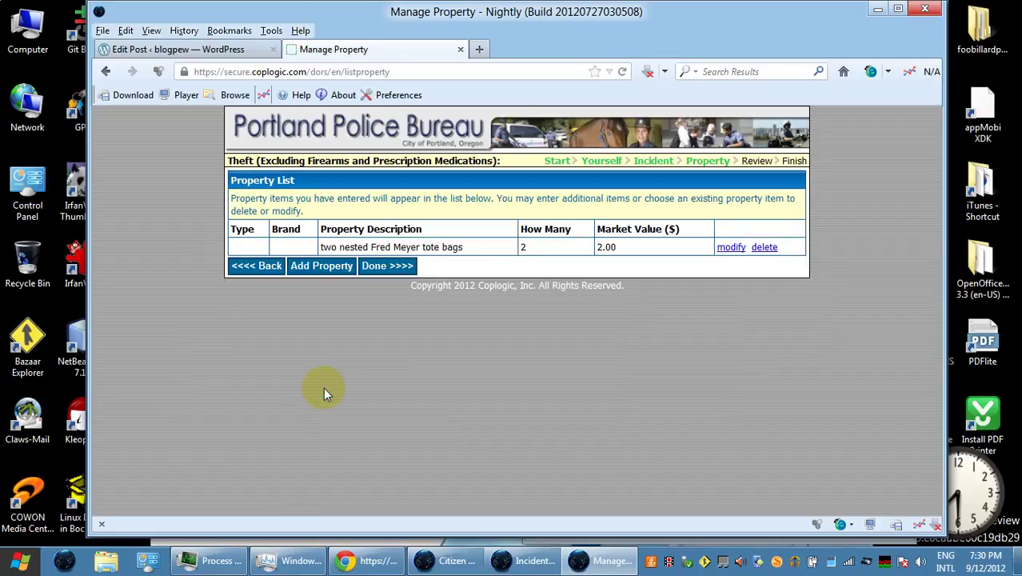
# Start a second property item with brand Fred Meyer, quantity 1 and market value 1.80 dollars.
pyautogui.click(344, 272)
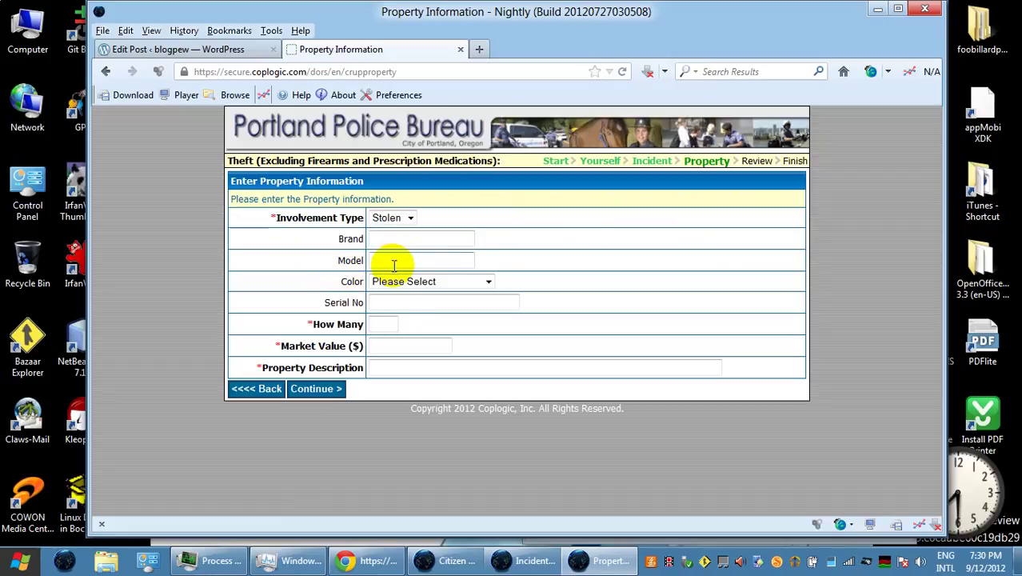
pyautogui.click(398, 240)
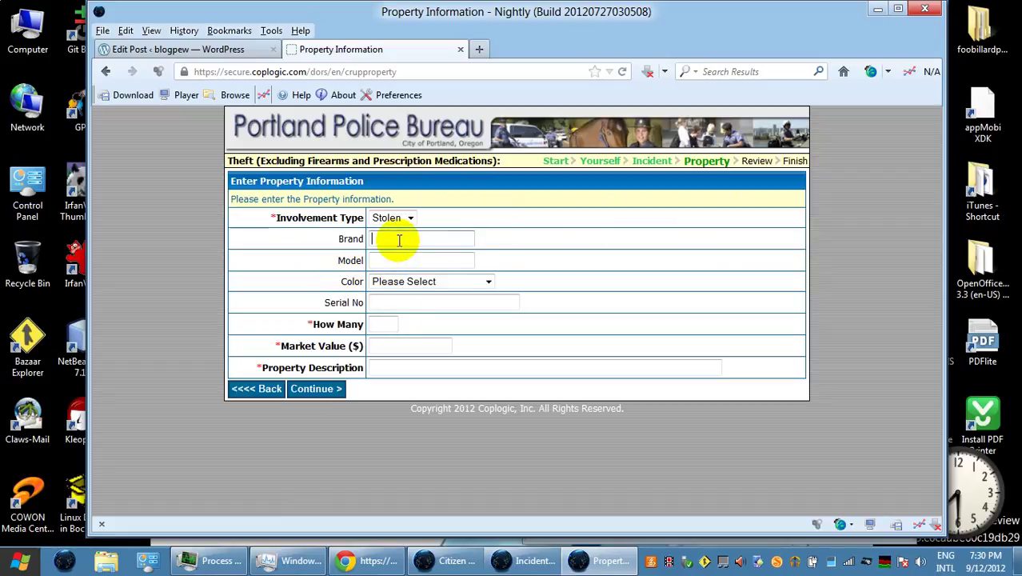
pyautogui.write('Fred Meyer')
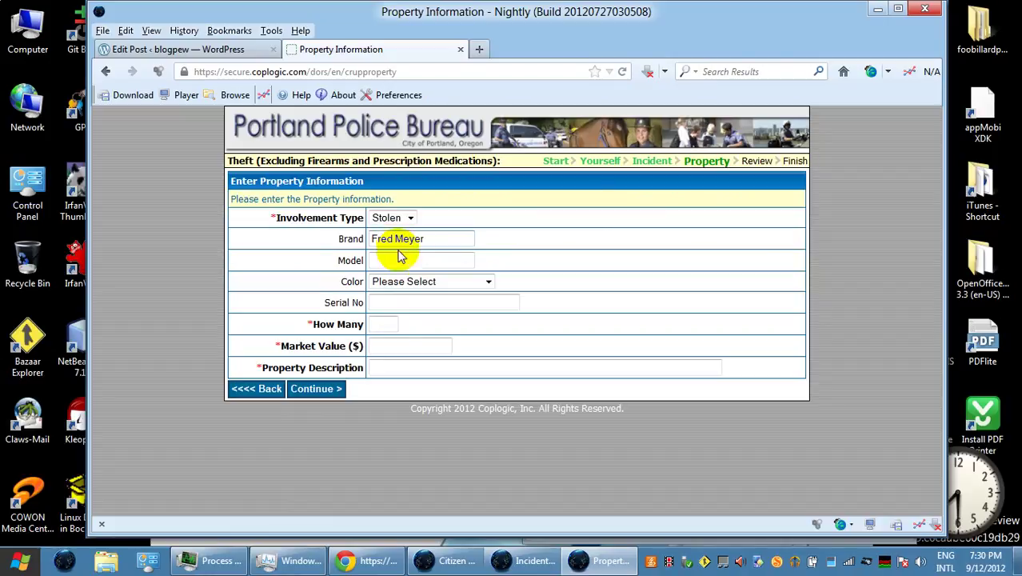
pyautogui.click(388, 325)
pyautogui.write('1')
pyautogui.click(389, 347)
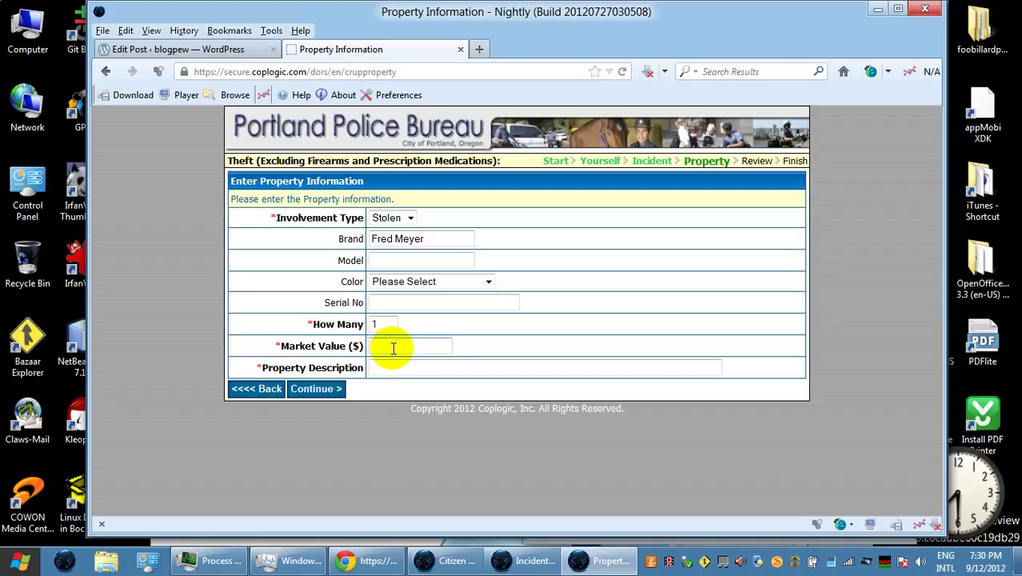
pyautogui.write('1.8')
# Describe the Fred Meyer item as "potato chips" and save it to the property list.
pyautogui.click(384, 367)
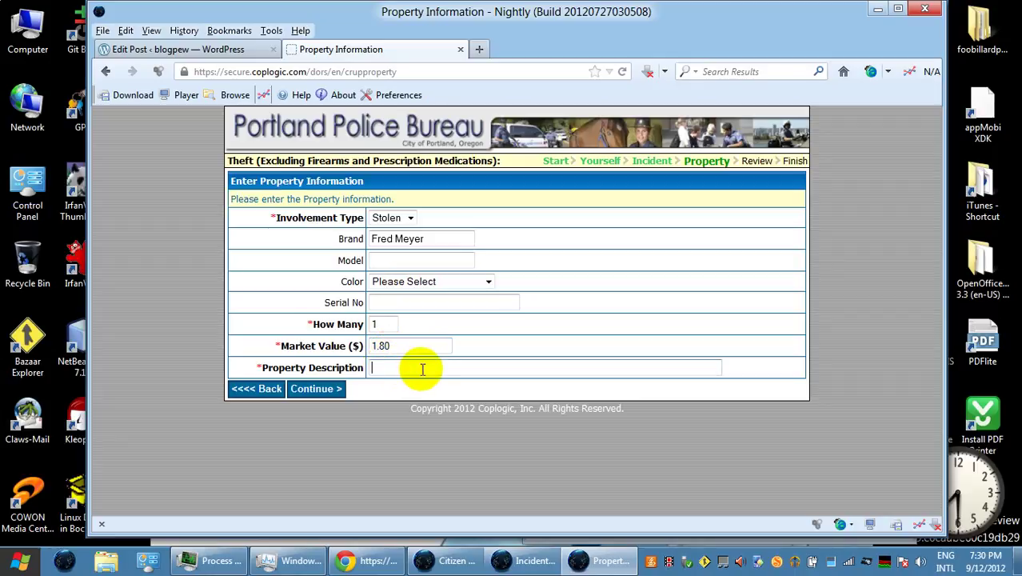
pyautogui.write('po')
pyautogui.doubleClick(422, 369)
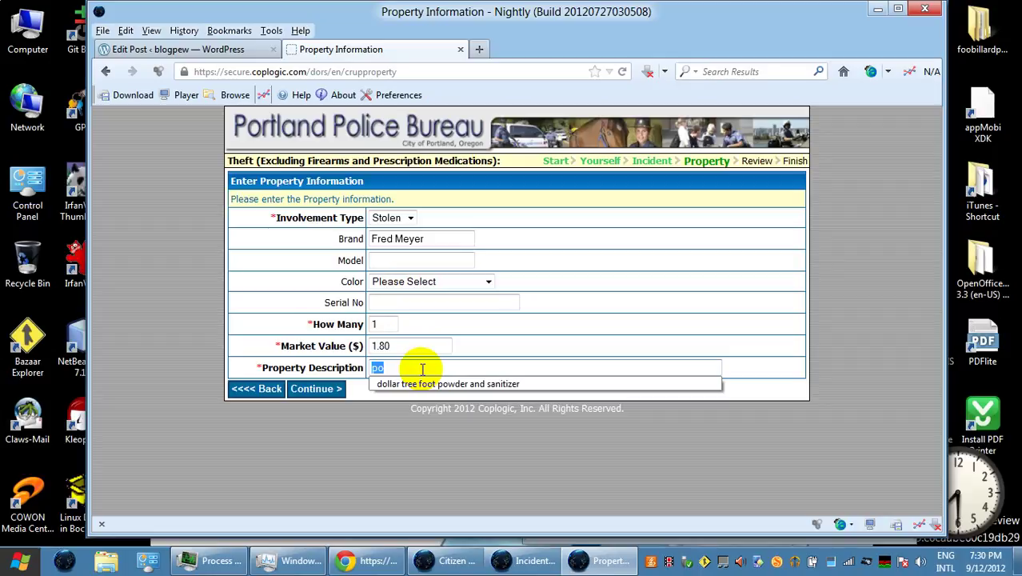
pyautogui.click(423, 369)
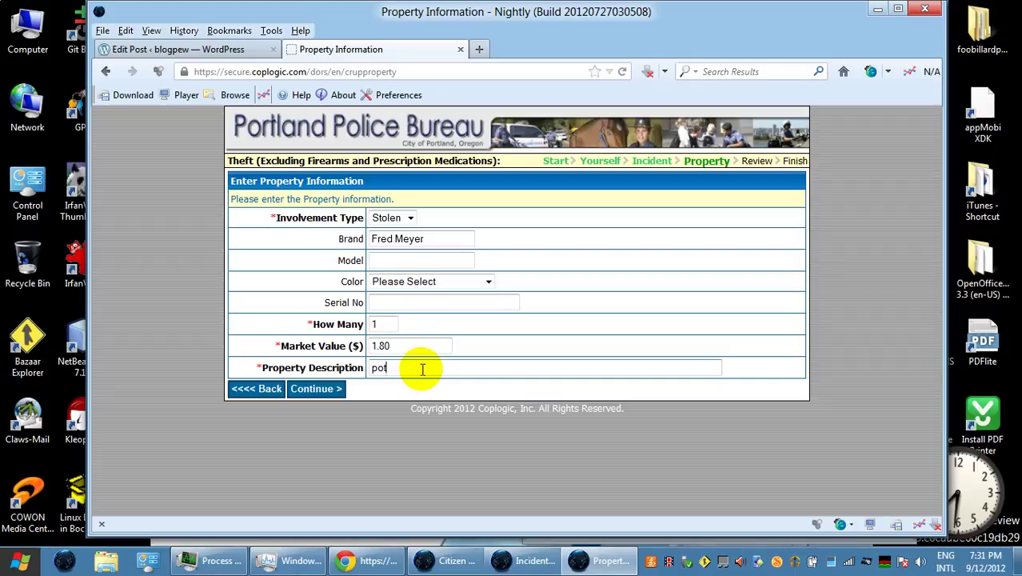
pyautogui.write('tato chips')
pyautogui.click(314, 392)
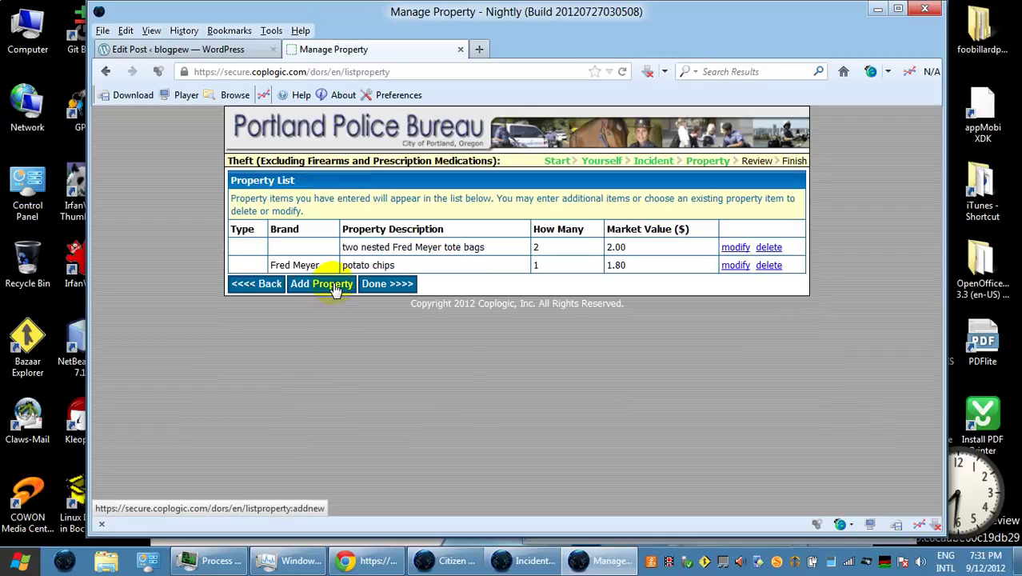
# Start a third property item with brand "lil debbies", quantity 1 and market value 1.54 dollars.
pyautogui.click(334, 286)
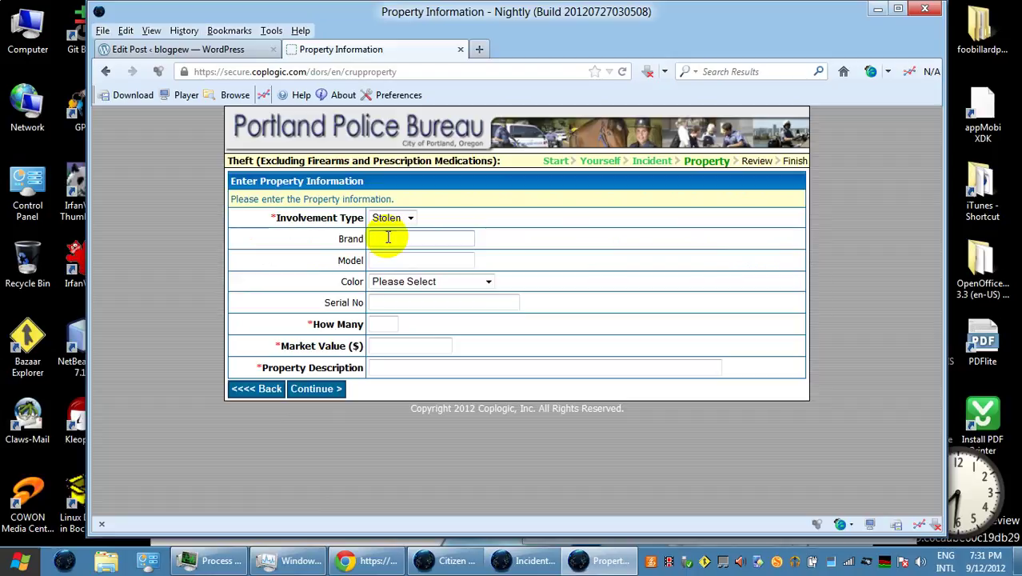
pyautogui.write('lil debbies')
pyautogui.click(384, 324)
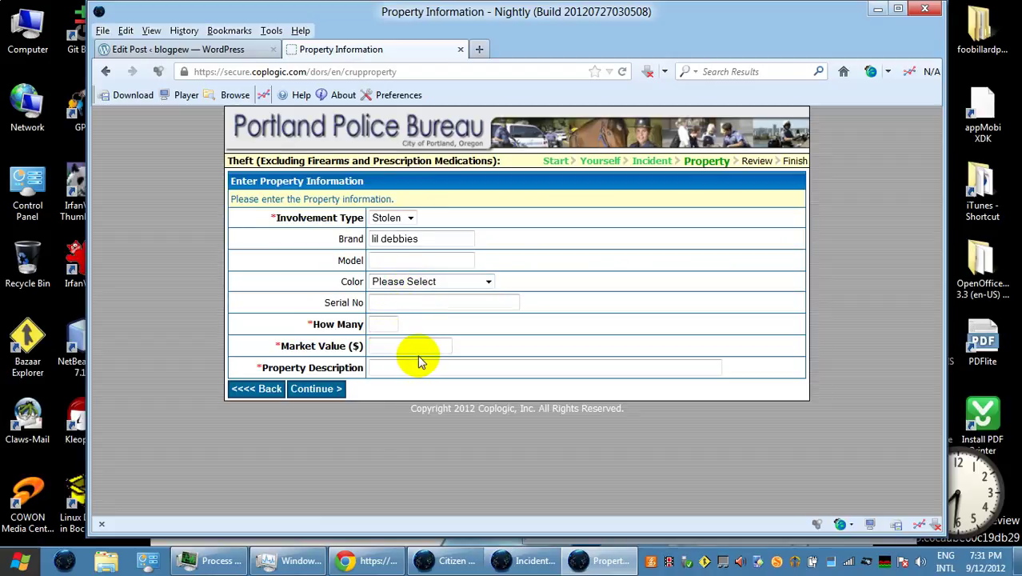
pyautogui.write('1')
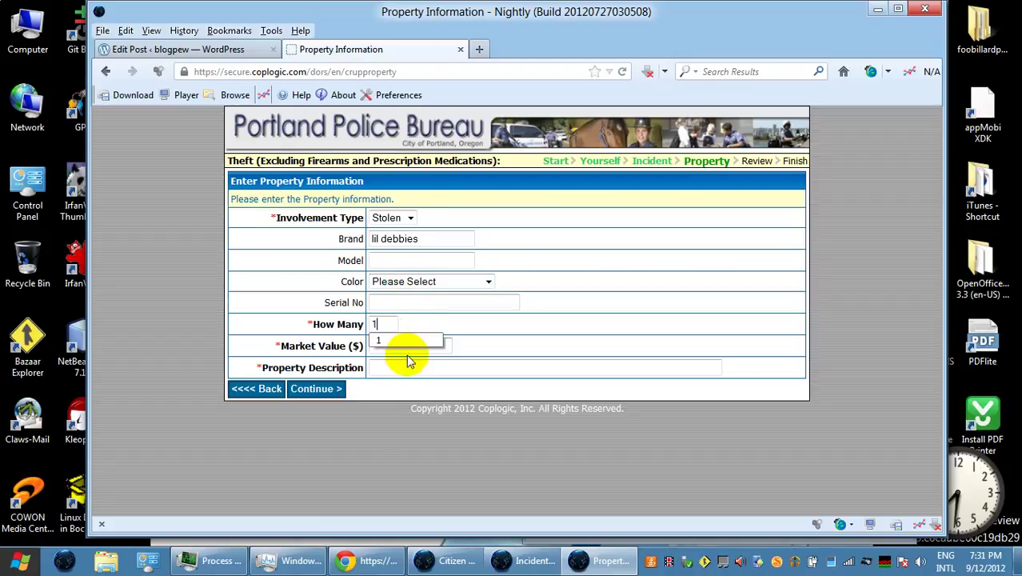
pyautogui.click(435, 350)
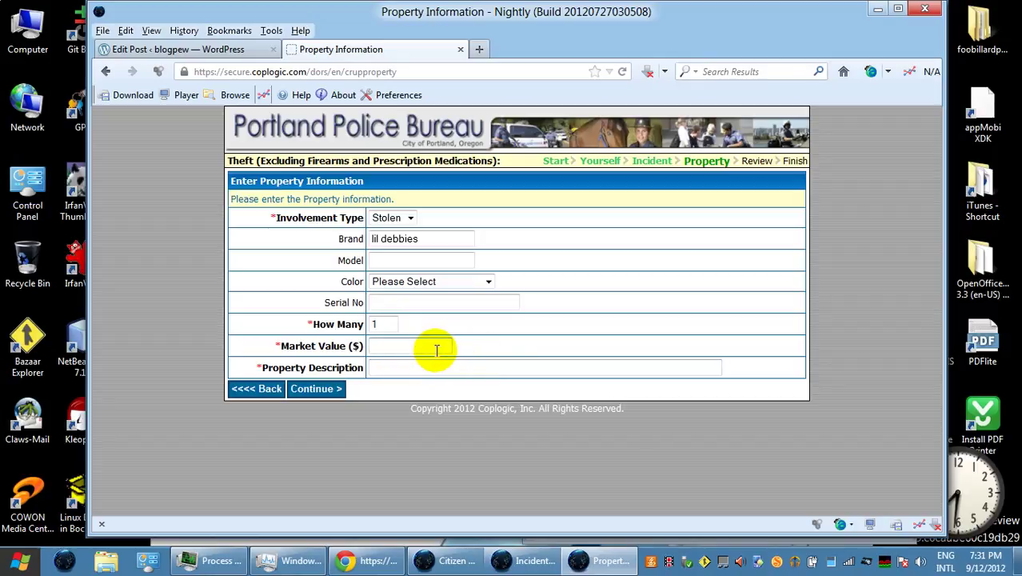
pyautogui.write('1.54')
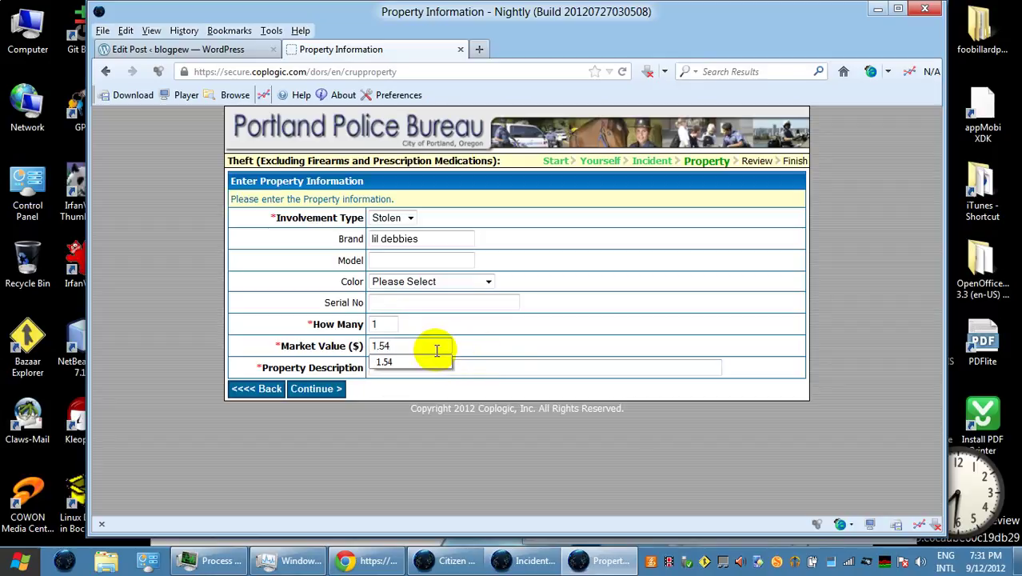
# Describe the lil debbies item as "brownies" and save it to the property list.
pyautogui.click(526, 360)
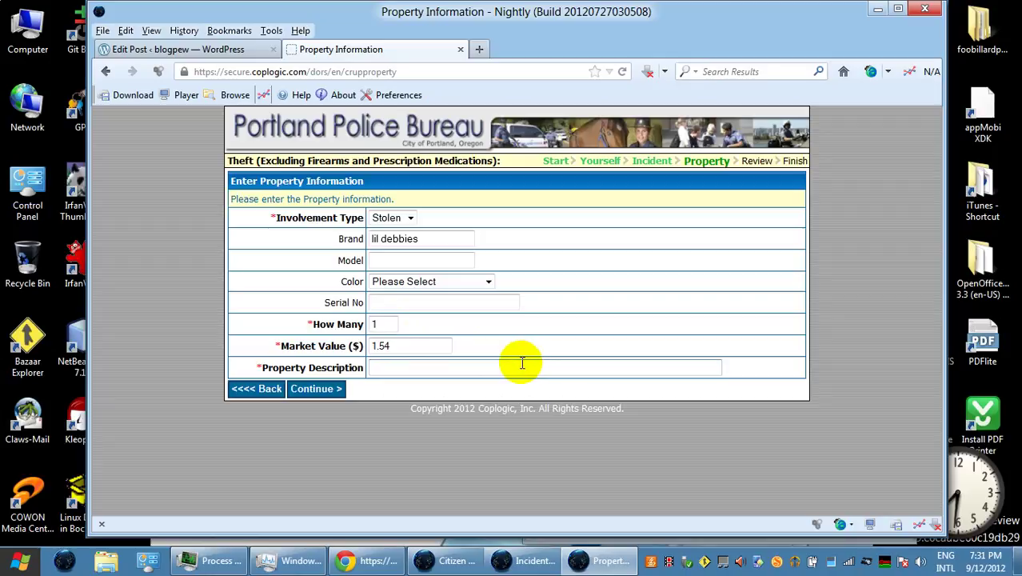
pyautogui.write('bro')
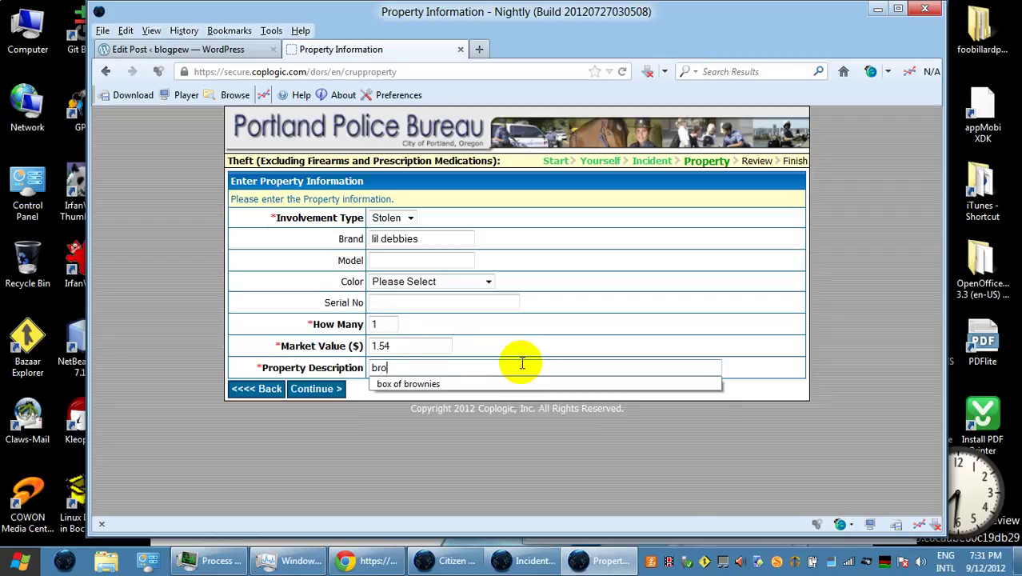
pyautogui.write('wnies')
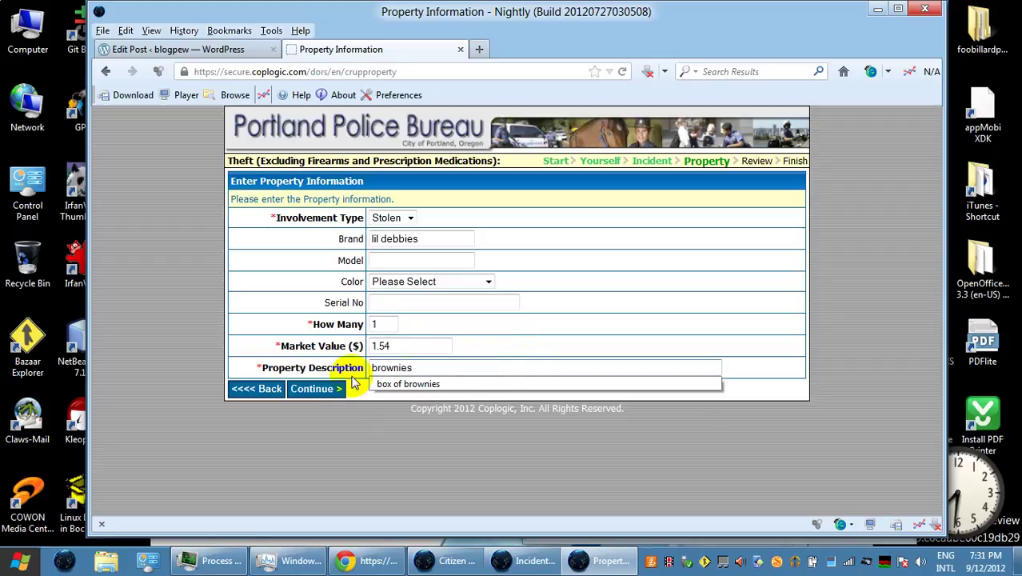
pyautogui.click(316, 392)
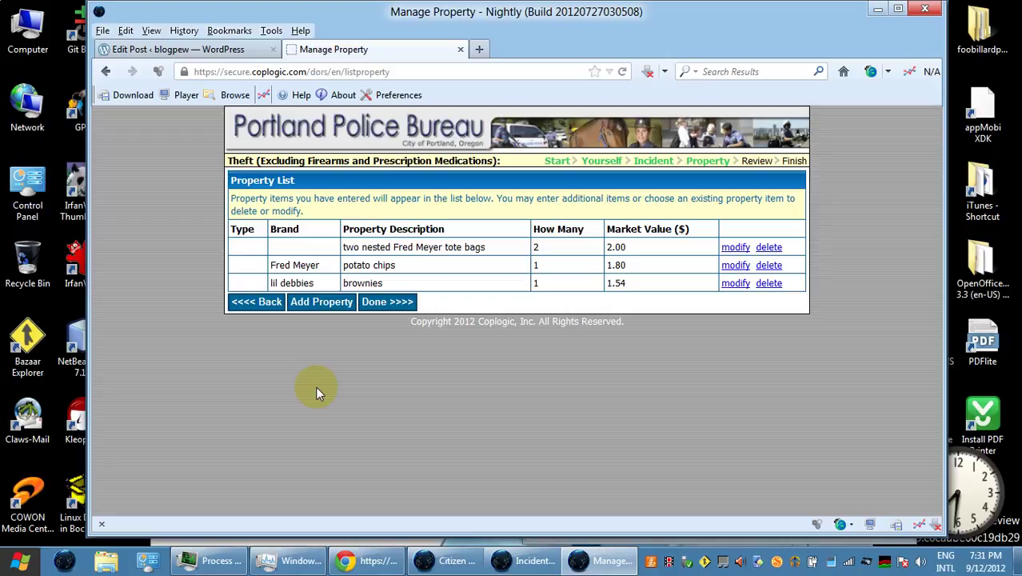
# Start a fourth property item with brand Fred Meyer, quantity 1 and market value 2.50 dollars.
pyautogui.click(319, 309)
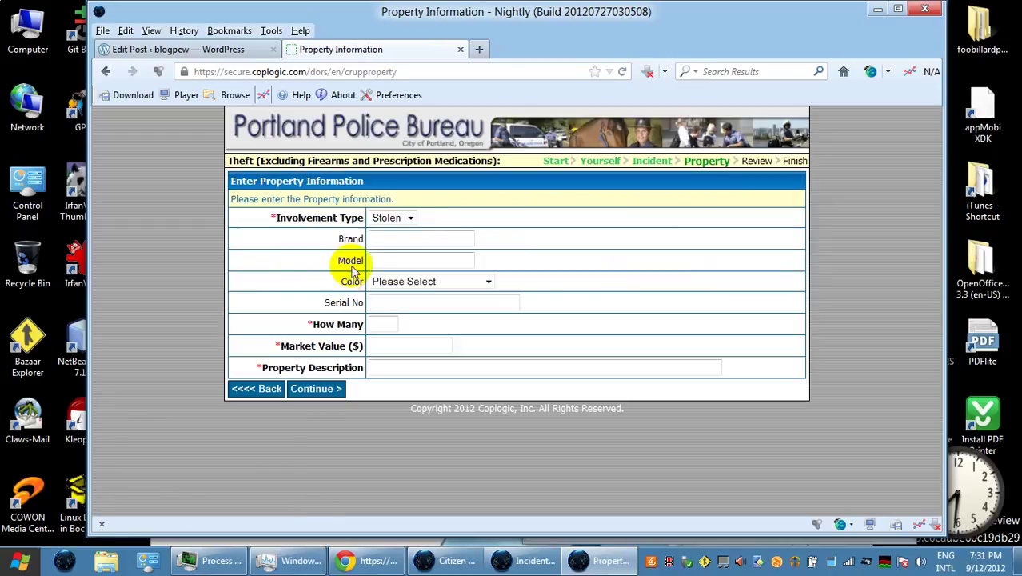
pyautogui.click(386, 238)
pyautogui.write('Fred')
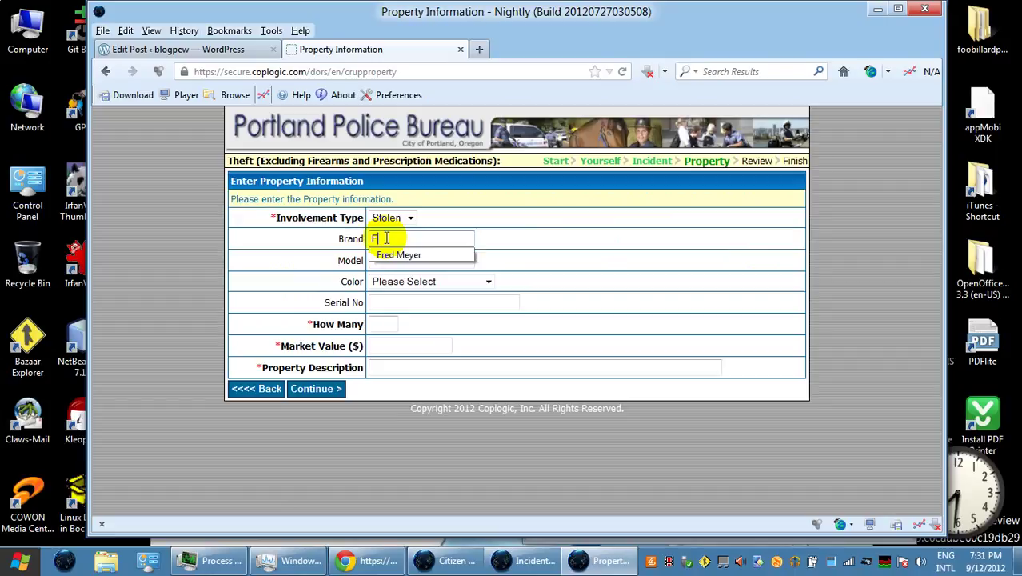
pyautogui.click(407, 254)
pyautogui.click(384, 325)
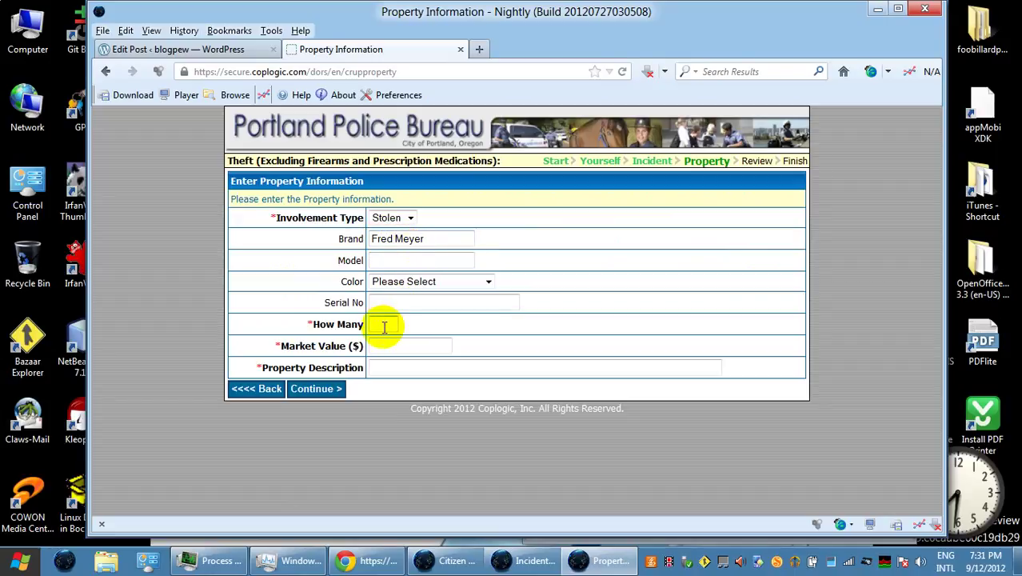
pyautogui.write('1')
pyautogui.click(390, 342)
pyautogui.click(395, 344)
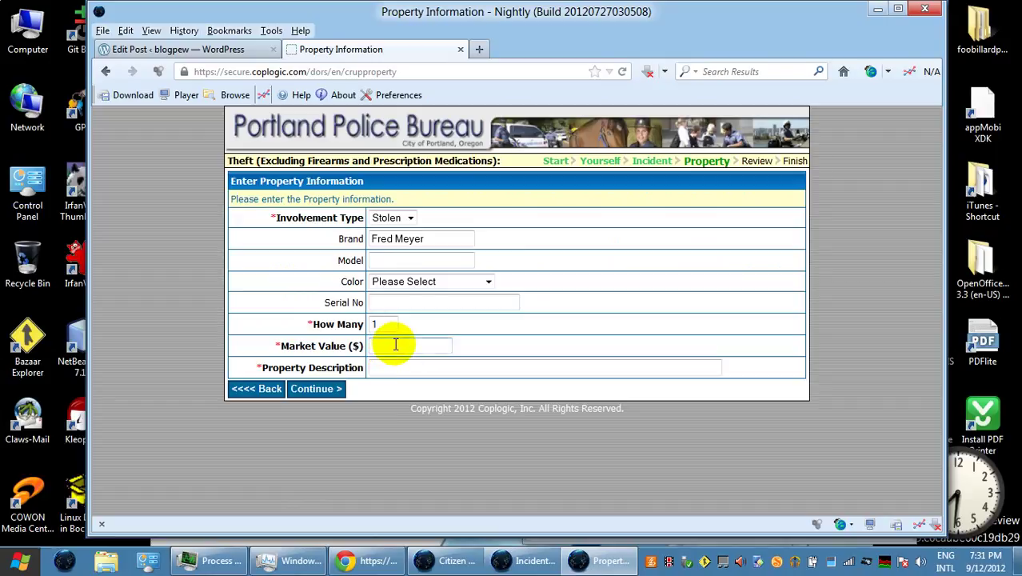
pyautogui.write('2.50')
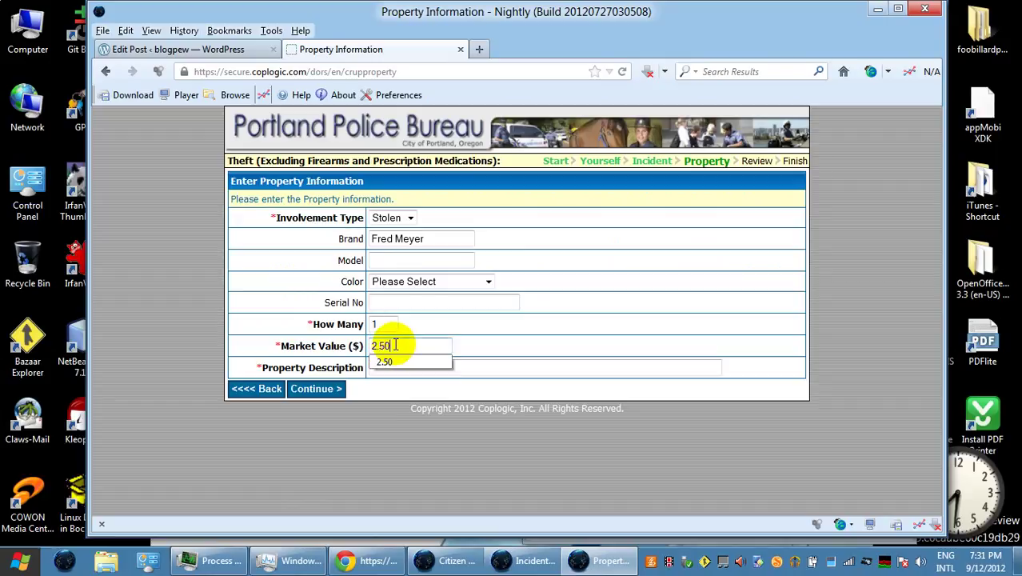
# Describe the fourth item as "Peanut butter" and save it to the property list.
pyautogui.click(541, 366)
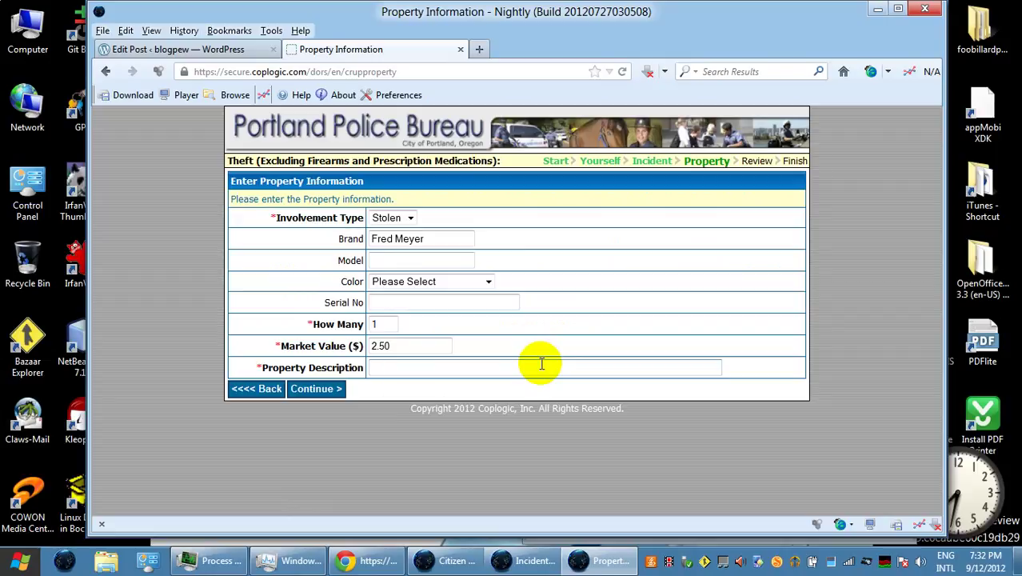
pyautogui.write('Peanut butter')
pyautogui.click(337, 388)
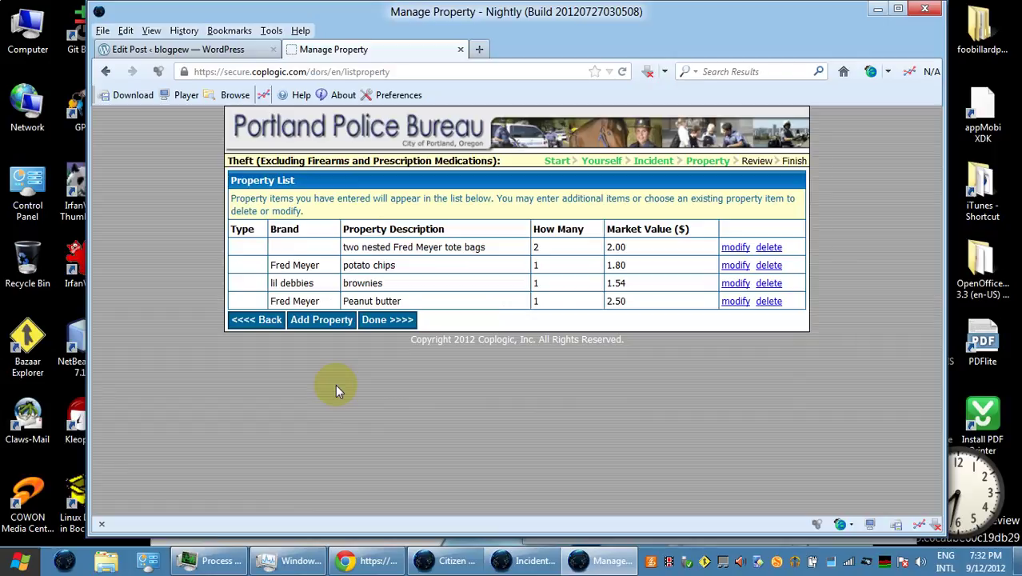
# Start a fifth property item with brand "top flight", quantity 2 and market value 12000.00 dollars.
pyautogui.click(320, 320)
pyautogui.write('Top')
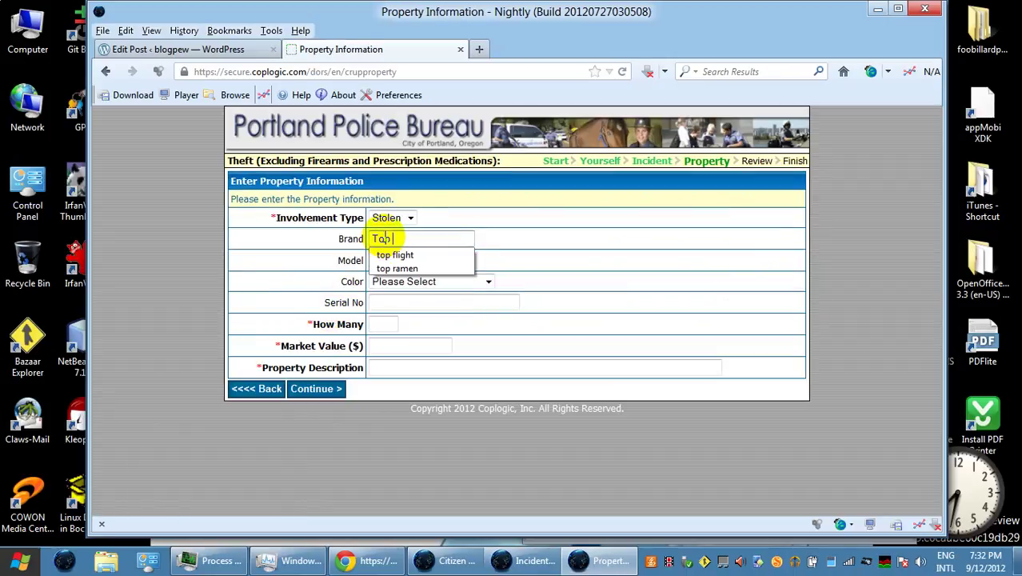
pyautogui.click(404, 254)
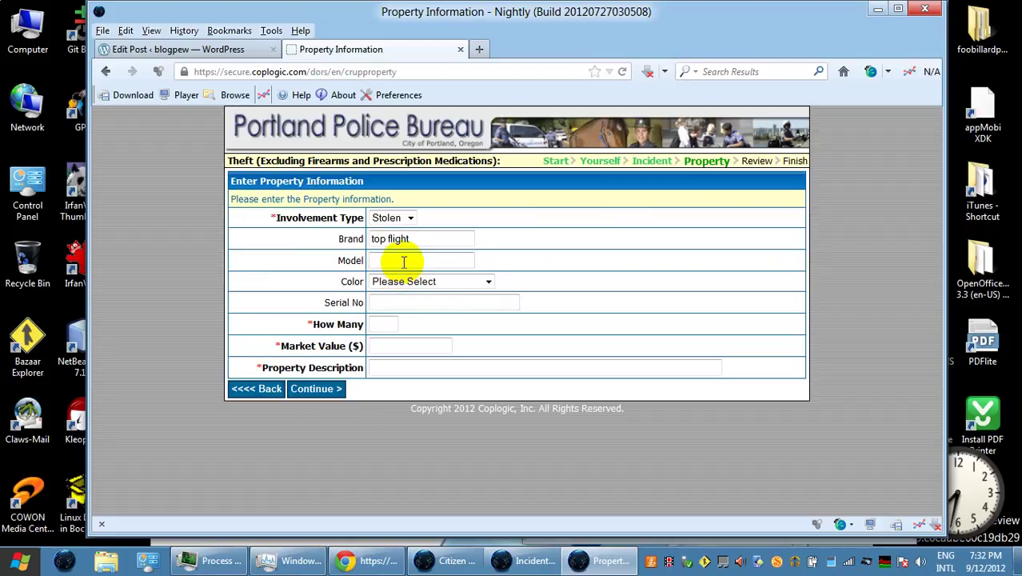
pyautogui.click(390, 322)
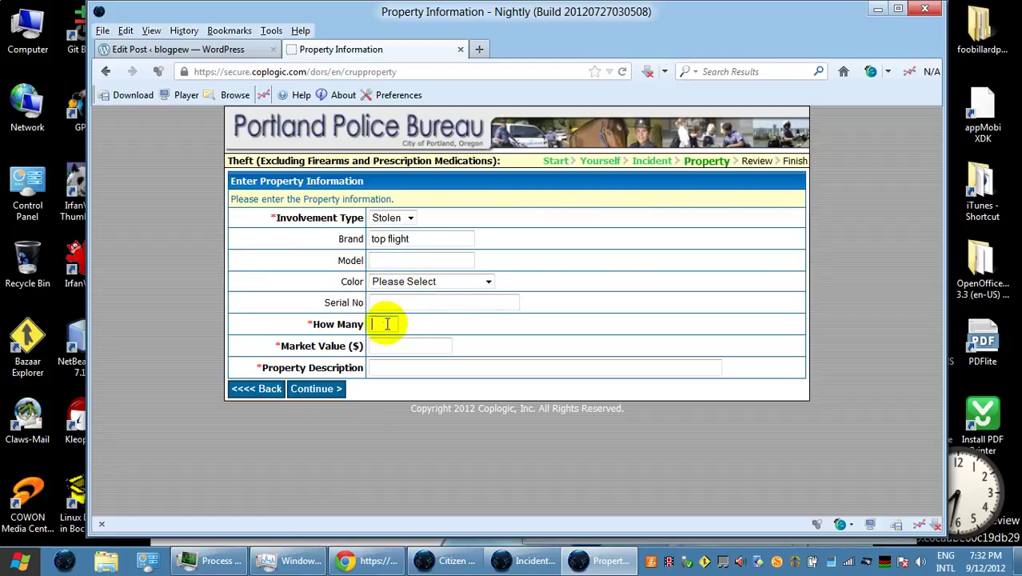
pyautogui.write('2')
pyautogui.click(392, 346)
pyautogui.write('120000')
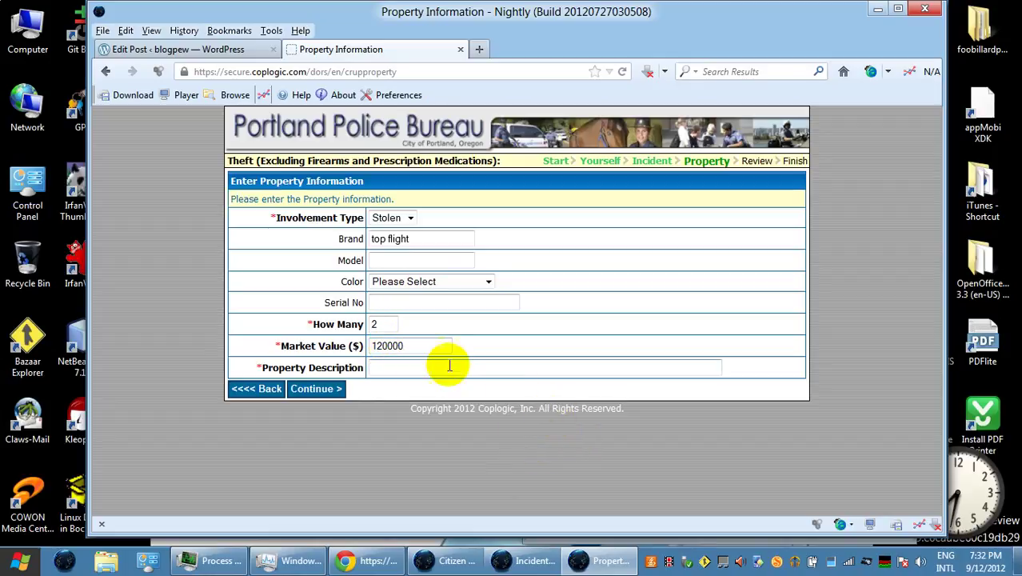
pyautogui.click(398, 345)
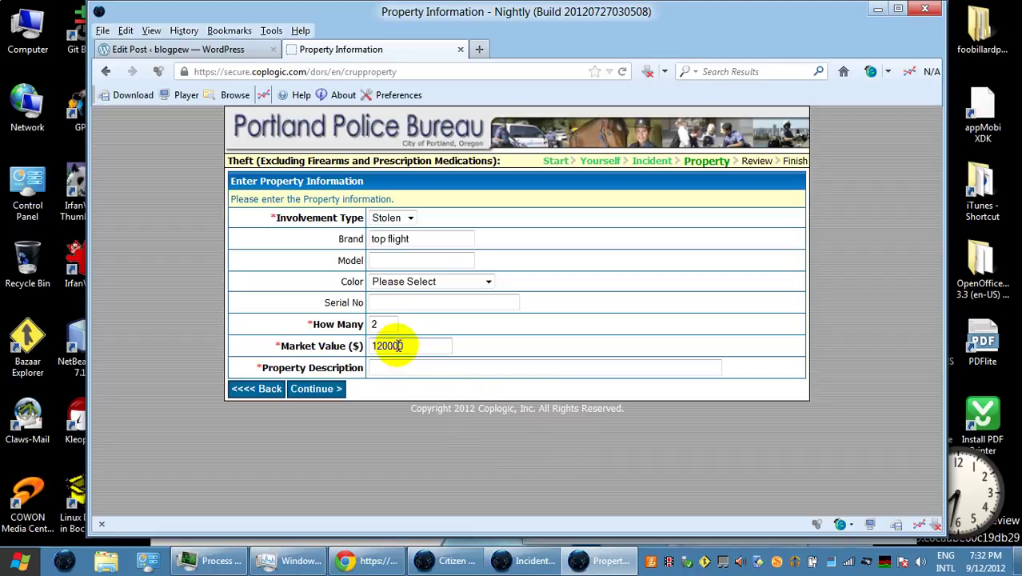
pyautogui.write('.')
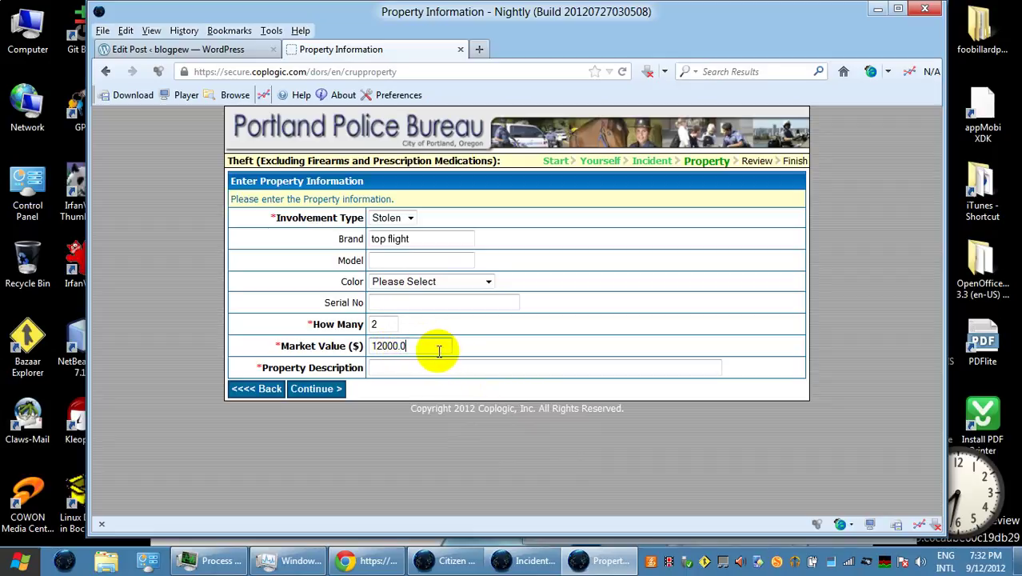
# Describe the top flight item as "My notes in two Fred Meyer Top Flight notebooks" and save it to the property list.
pyautogui.click(427, 364)
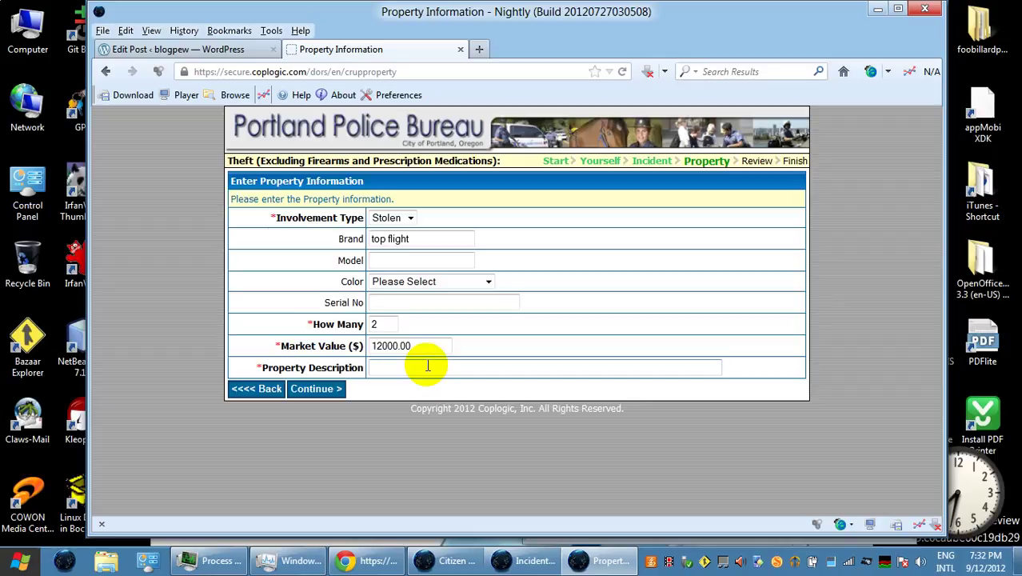
pyautogui.write('my')
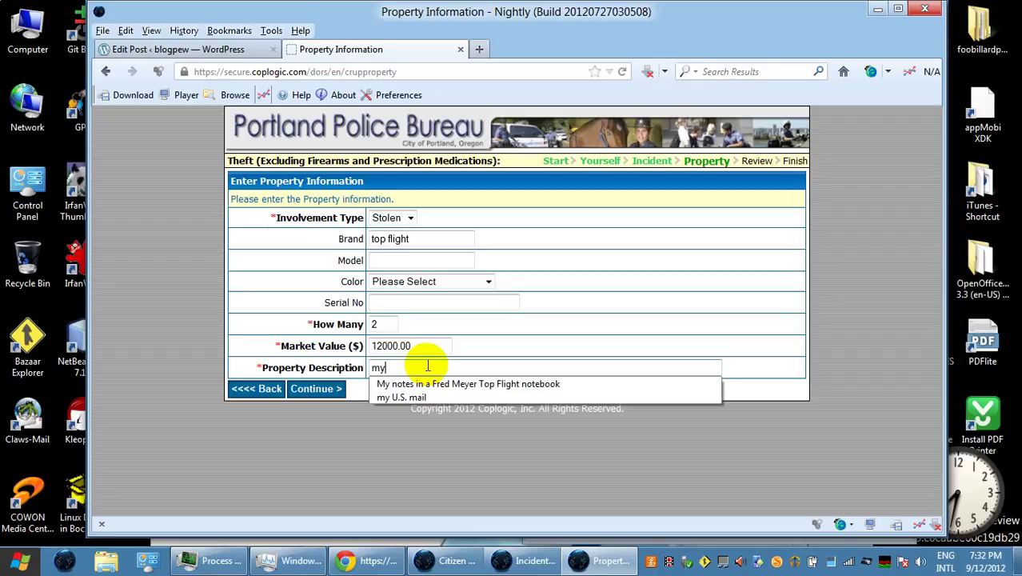
pyautogui.write(' note')
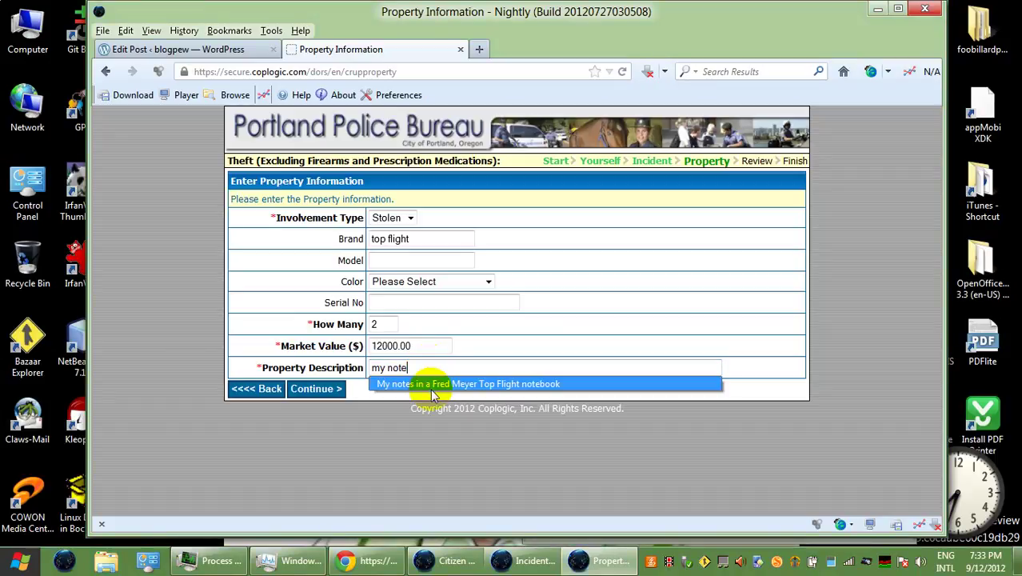
pyautogui.click(436, 384)
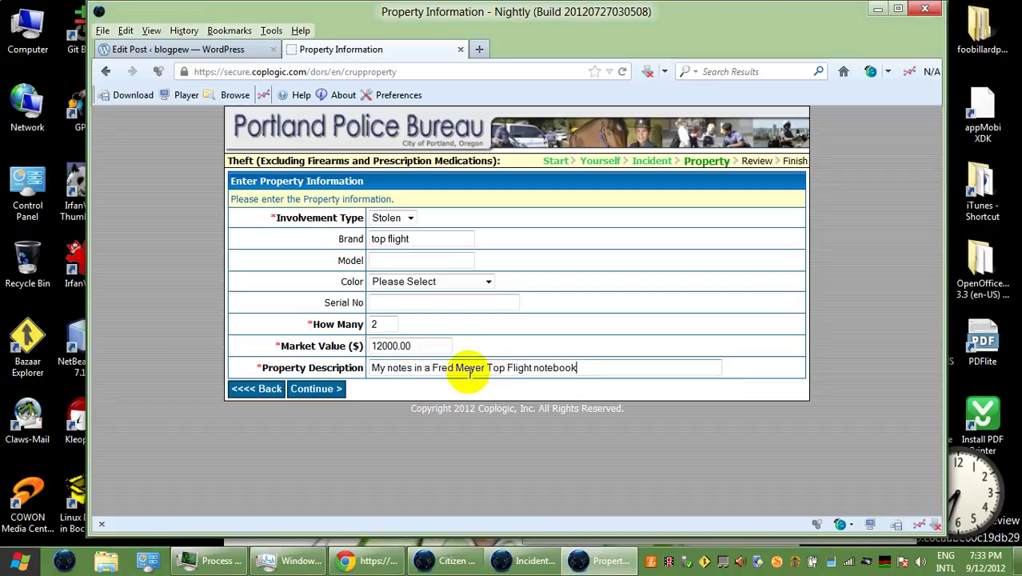
pyautogui.click(427, 369)
pyautogui.doubleClick(427, 368)
pyautogui.write('twoa')
pyautogui.press('BackSpace')
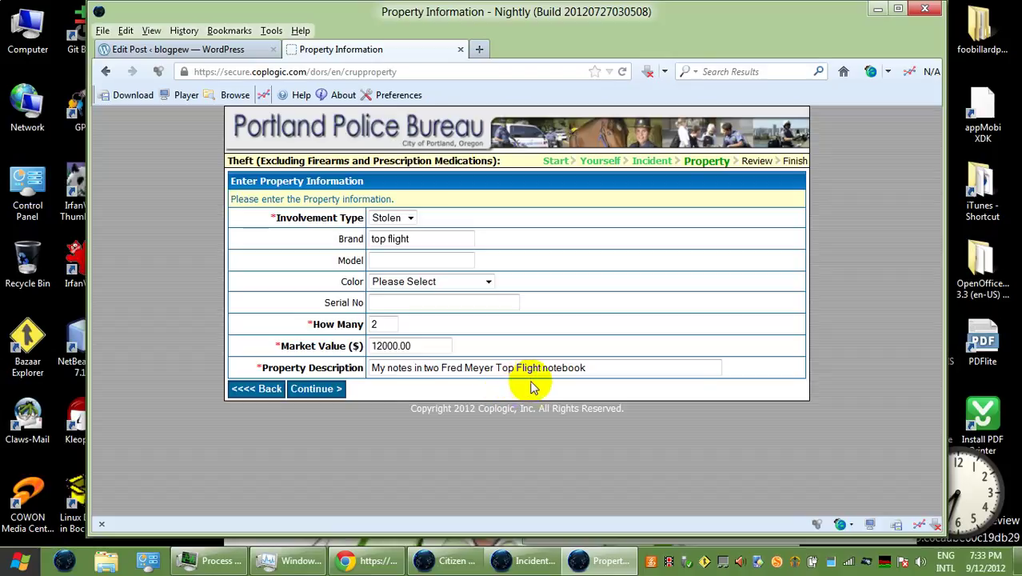
pyautogui.write('s')
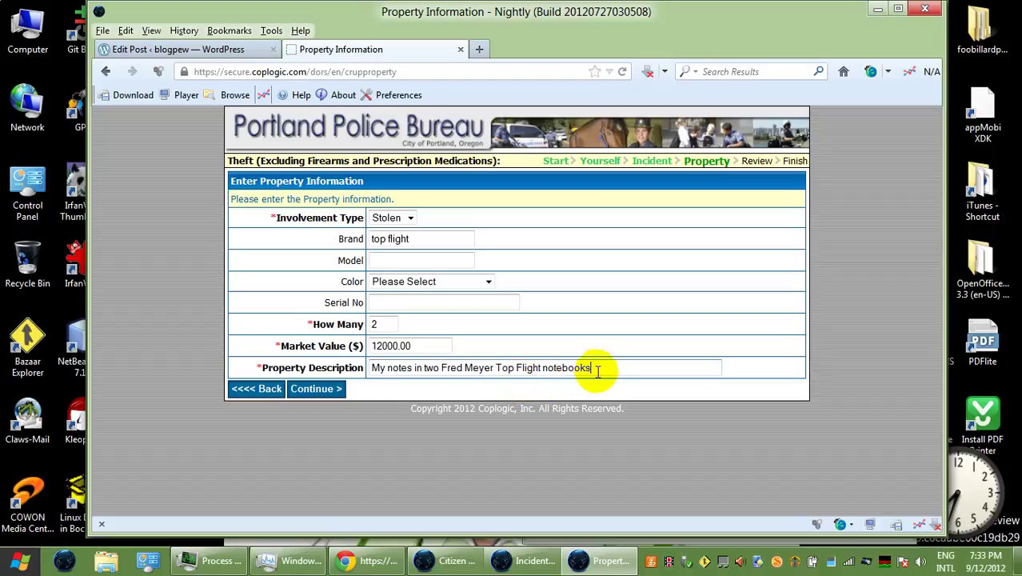
pyautogui.click(331, 392)
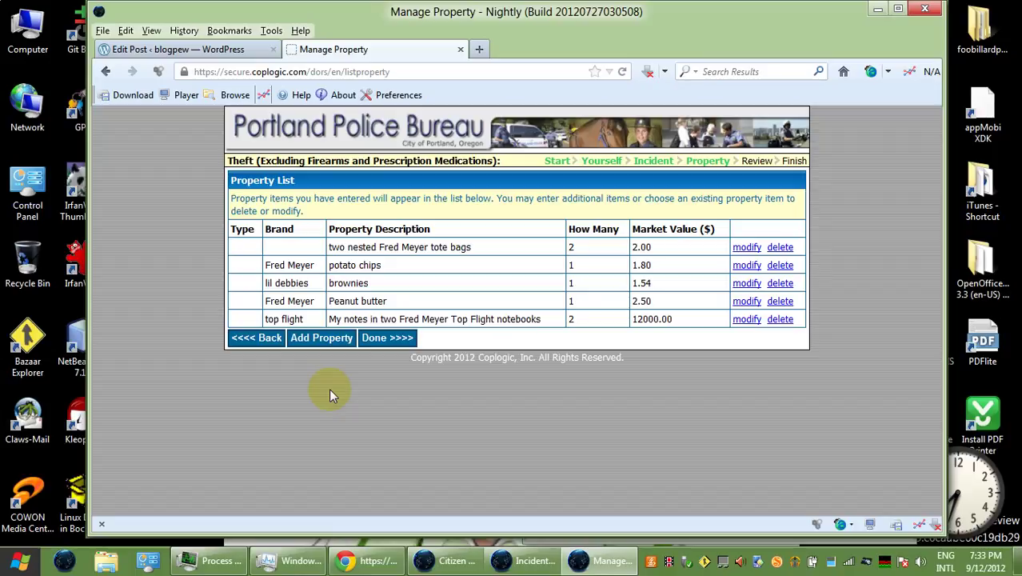
# Start a sixth property item without a brand, with quantity 1 and market value 0.00 dollars.
pyautogui.click(329, 338)
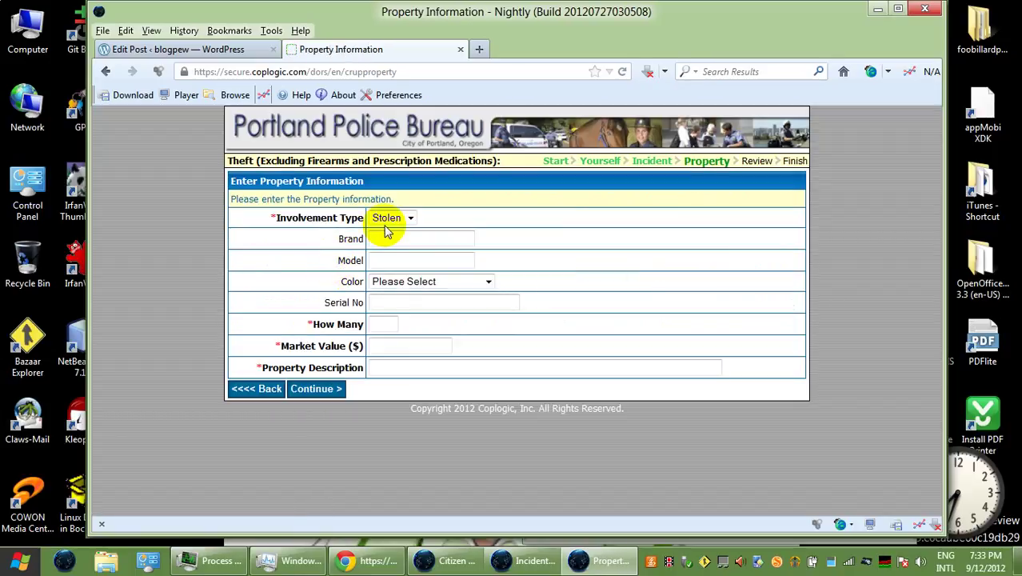
pyautogui.click(380, 323)
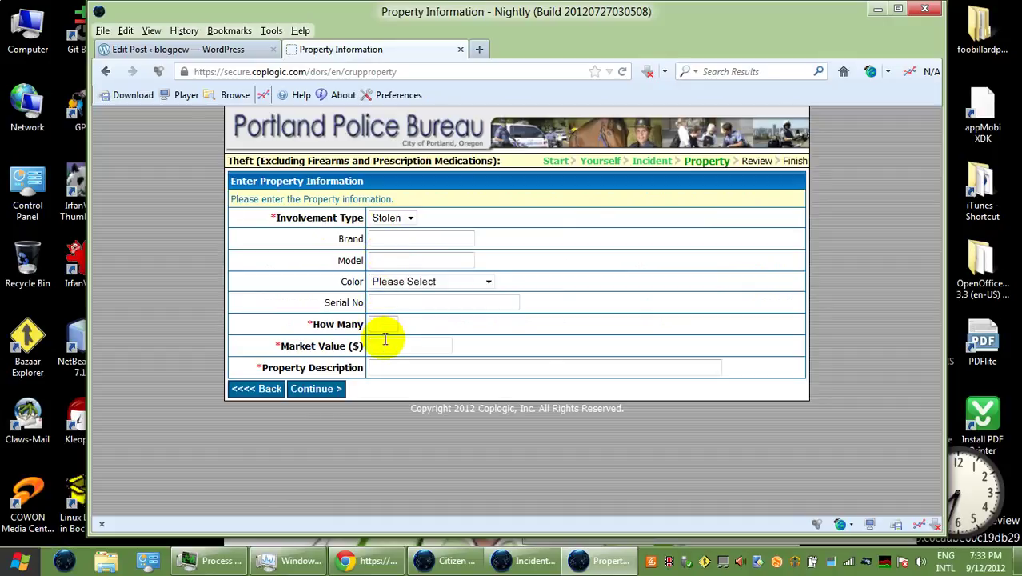
pyautogui.write('1')
pyautogui.click(387, 346)
pyautogui.write('0.00')
# Describe the unbranded sixth item as "my U. S. mail" and save it to the property list.
pyautogui.click(475, 367)
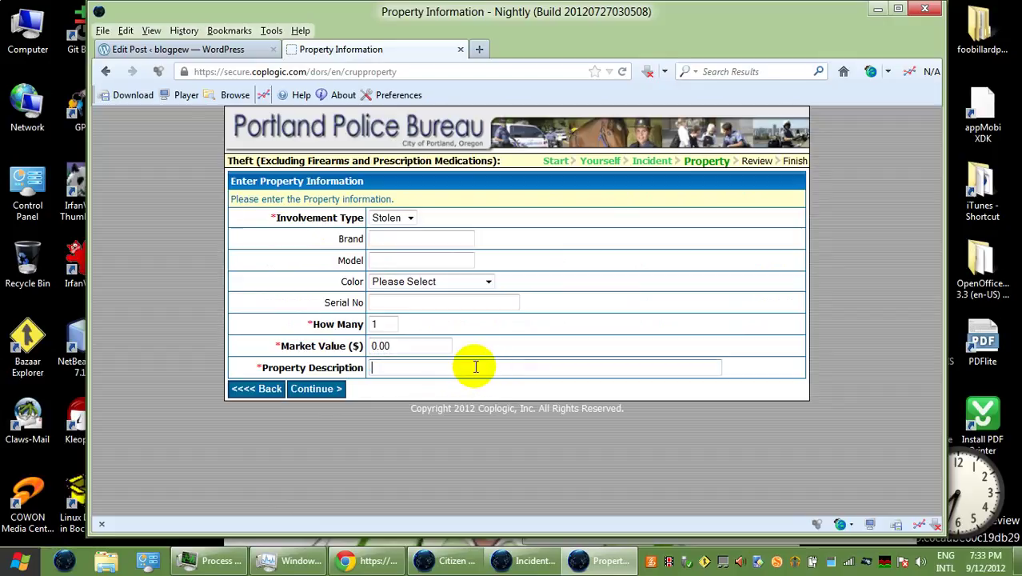
pyautogui.write('some U. S. mail')
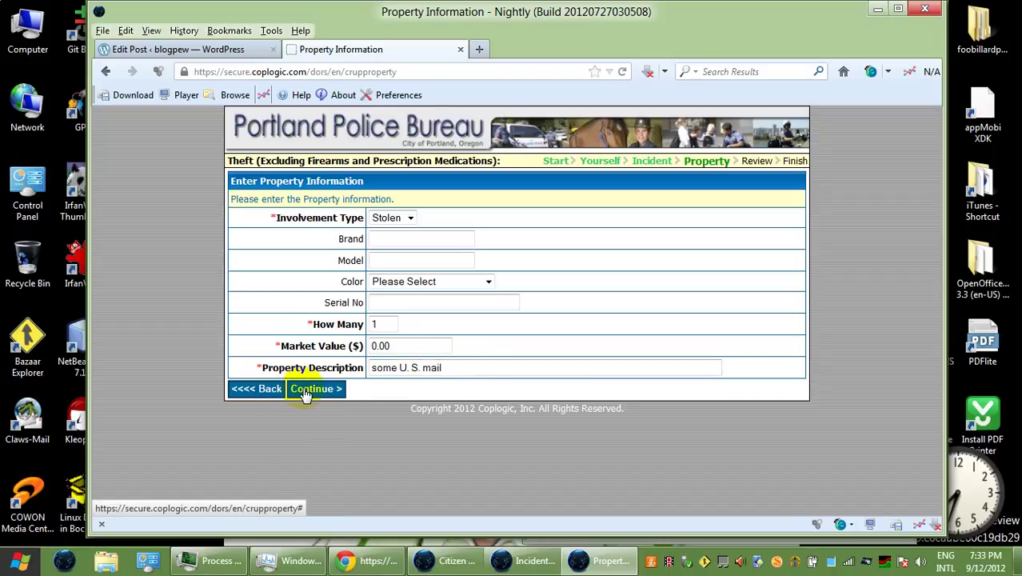
pyautogui.doubleClick(384, 370)
pyautogui.write('my')
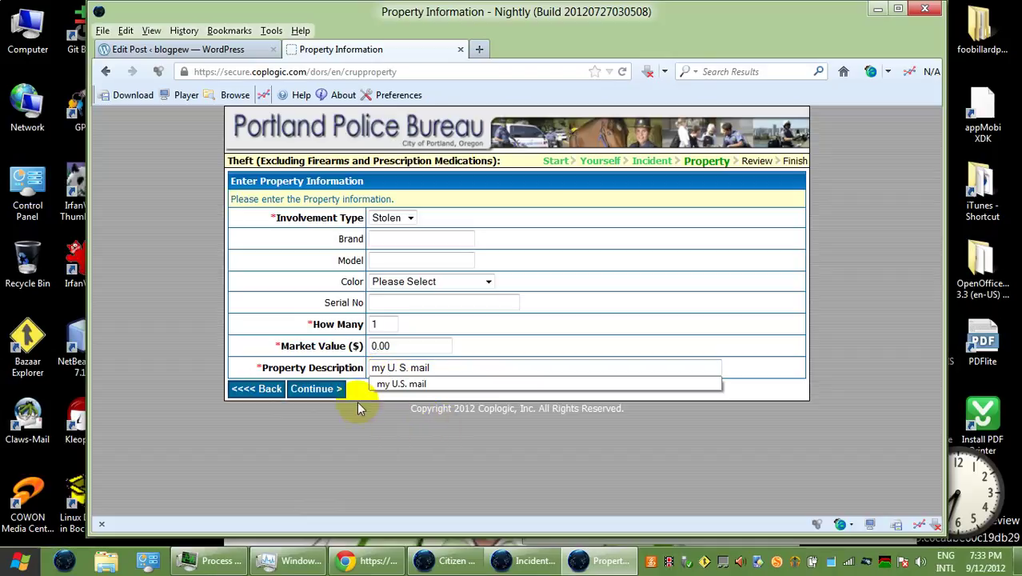
pyautogui.click(488, 366)
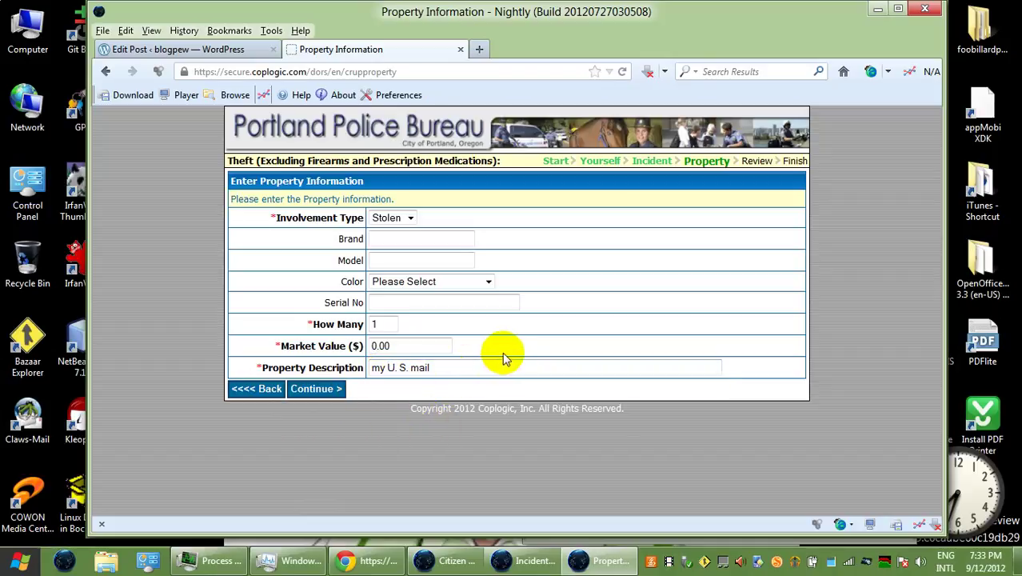
pyautogui.click(335, 392)
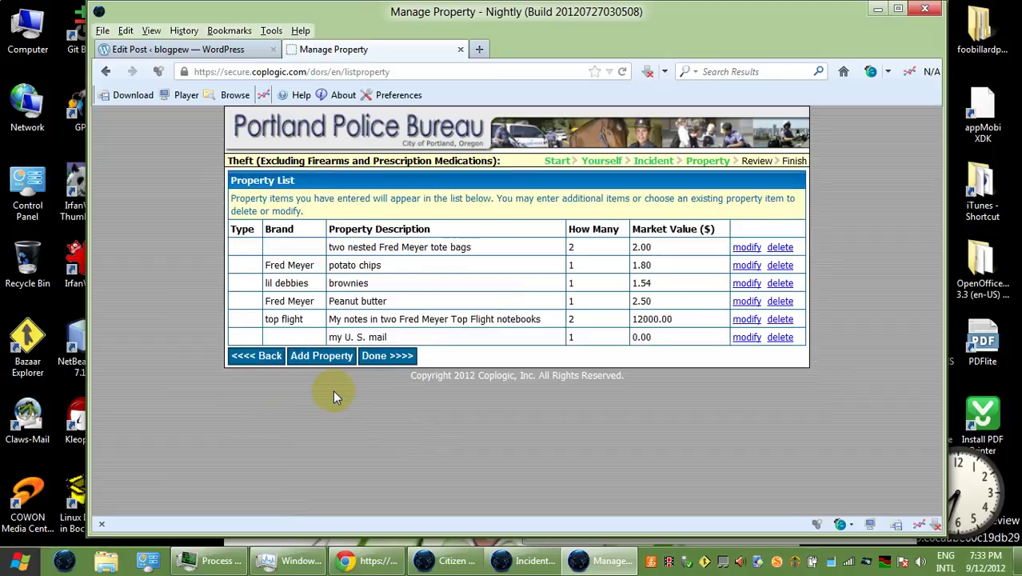
# Start a seventh property item with brand "Lawrys", quantity 1 and market value 2.80 dollars.
pyautogui.click(334, 357)
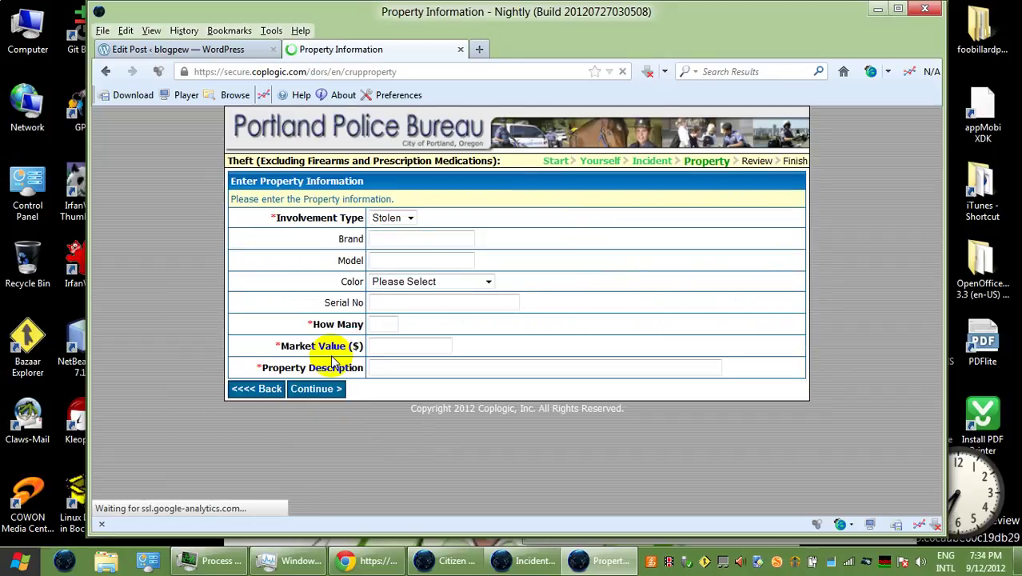
pyautogui.click(383, 238)
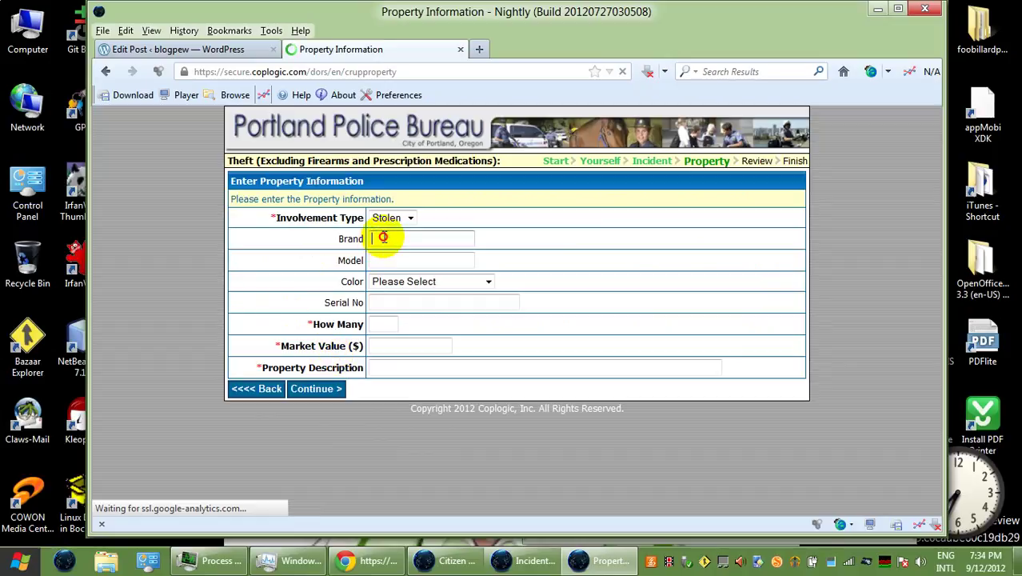
pyautogui.write('Lawry')
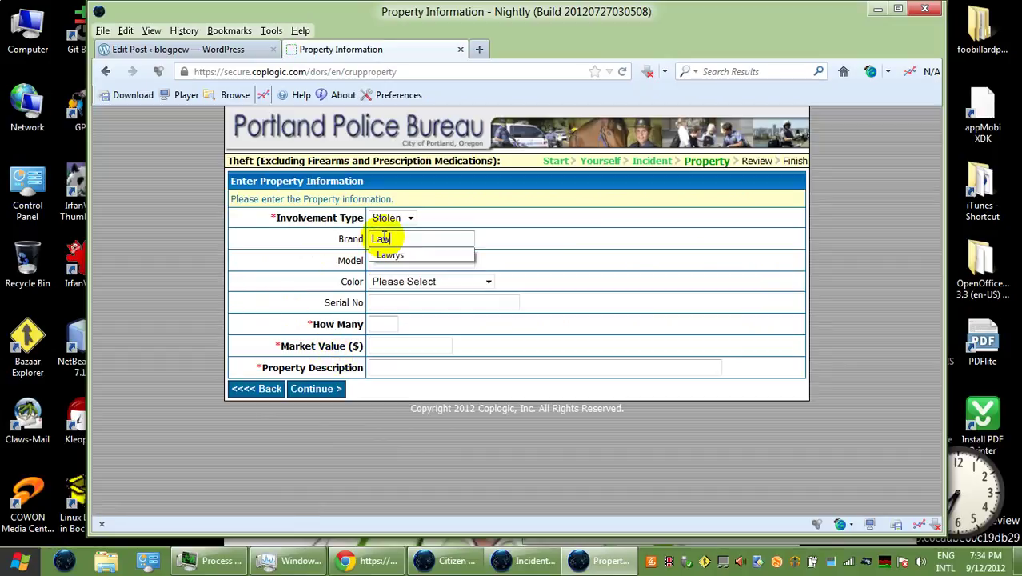
pyautogui.write('s')
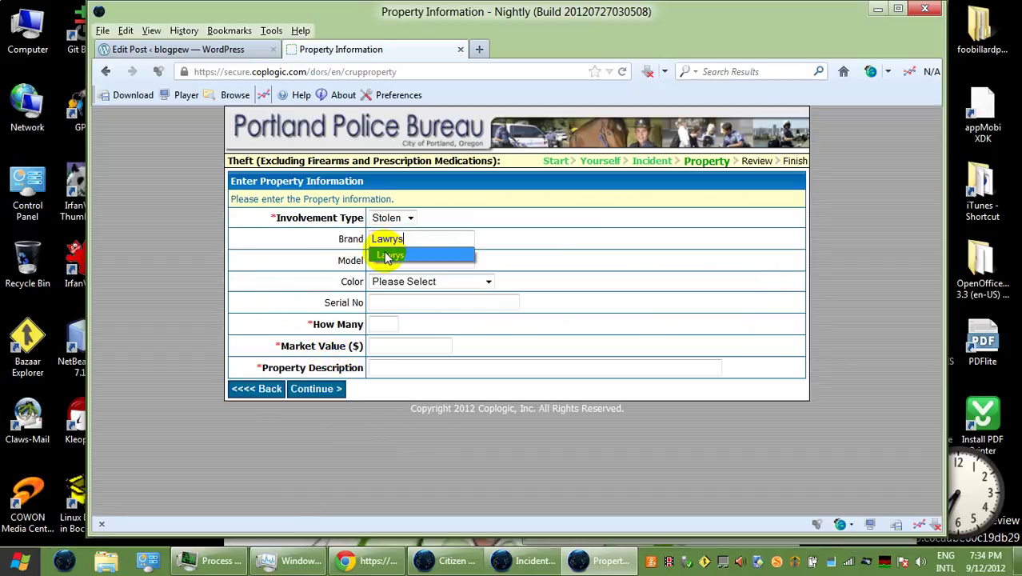
pyautogui.click(383, 323)
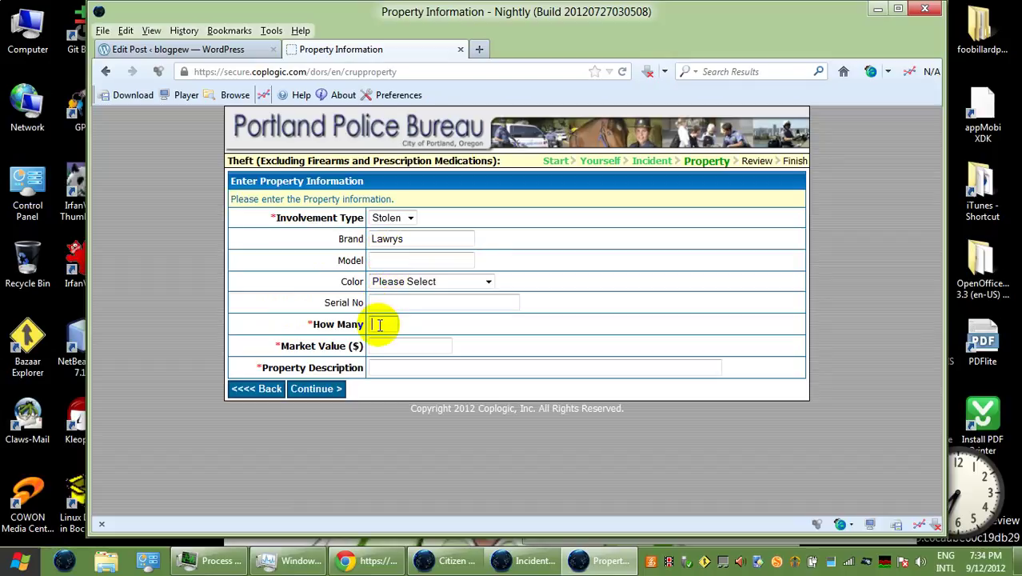
pyautogui.write('1')
pyautogui.click(403, 353)
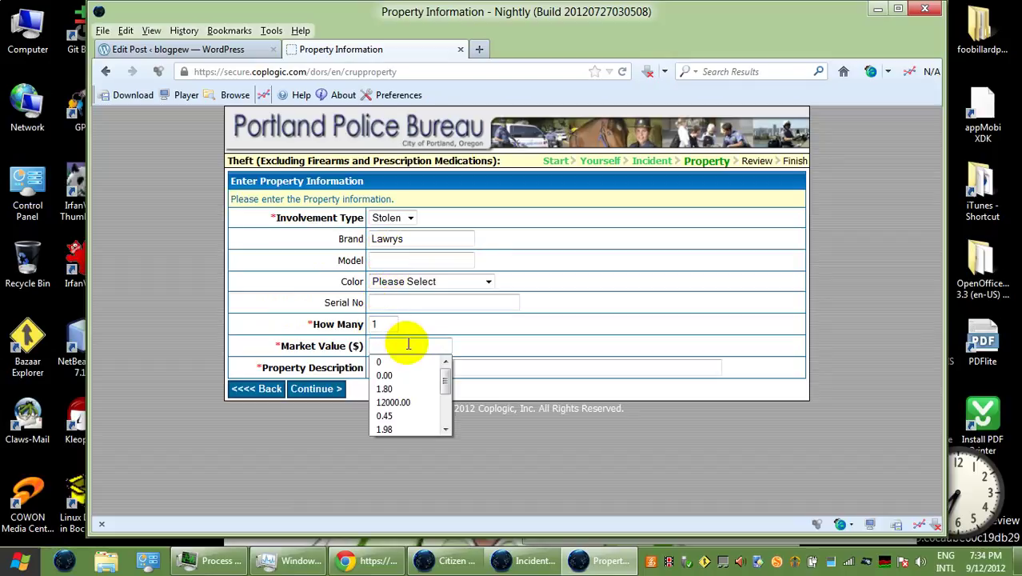
pyautogui.write('2.80')
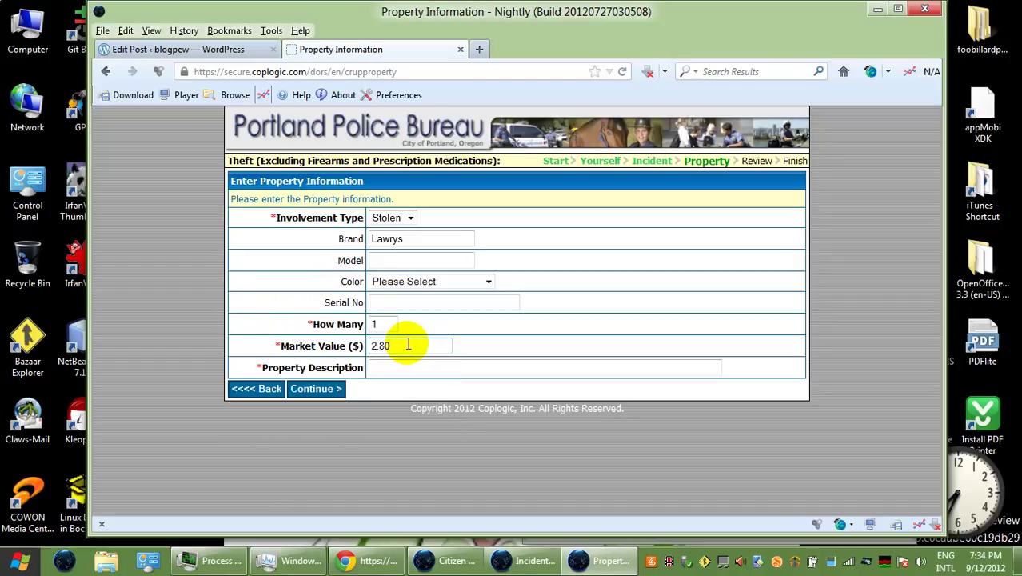
pyautogui.press('Tab')
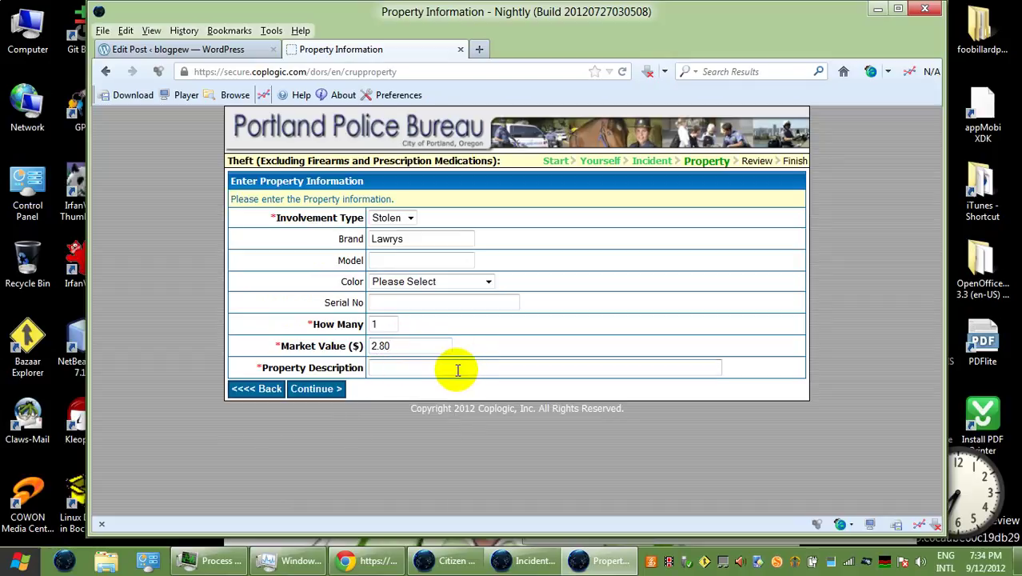
# Describe the Lawrys item as "Lawyrs season salt" and save it to the property list.
pyautogui.write('Lawyrs season salt')
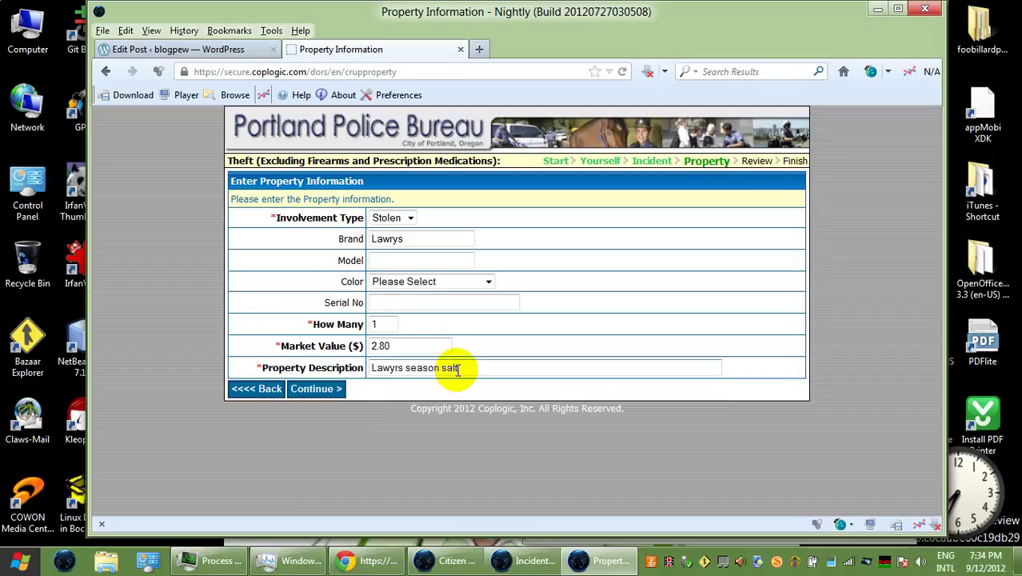
pyautogui.click(317, 392)
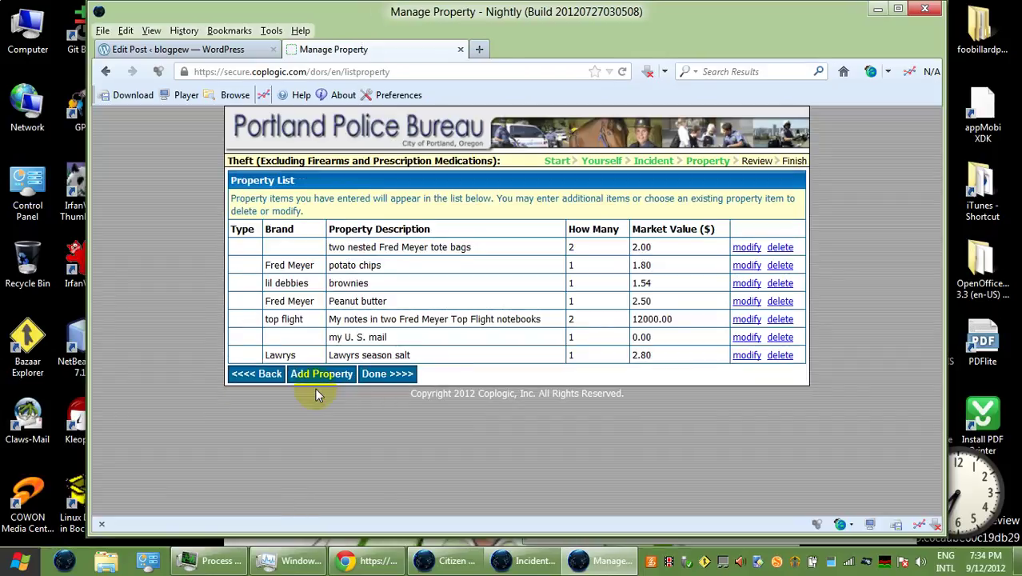
# Start an eighth property item without a brand, with quantity 1 and market value 1.00 dollars.
pyautogui.click(330, 374)
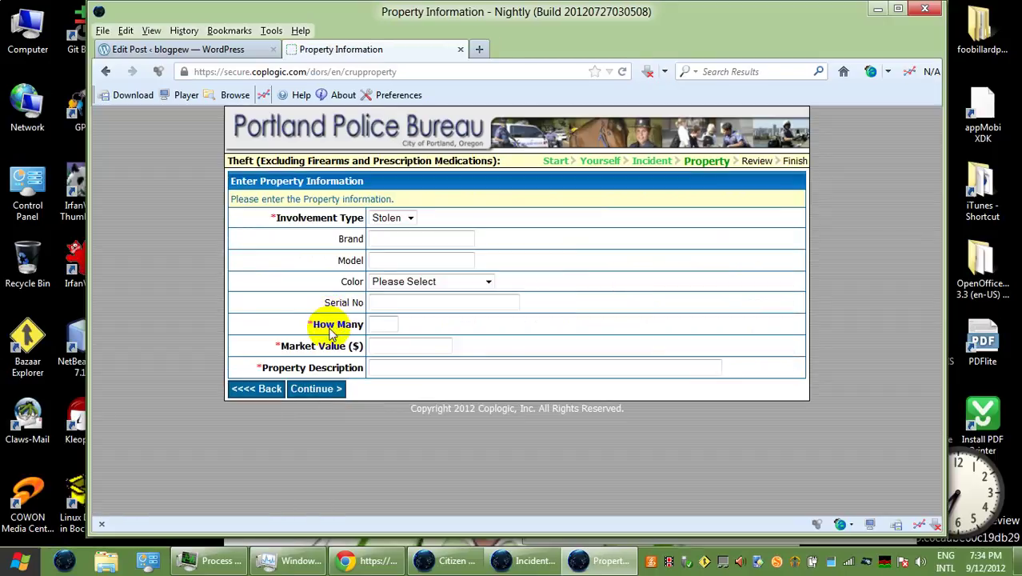
pyautogui.click(372, 324)
pyautogui.write('1')
pyautogui.click(388, 346)
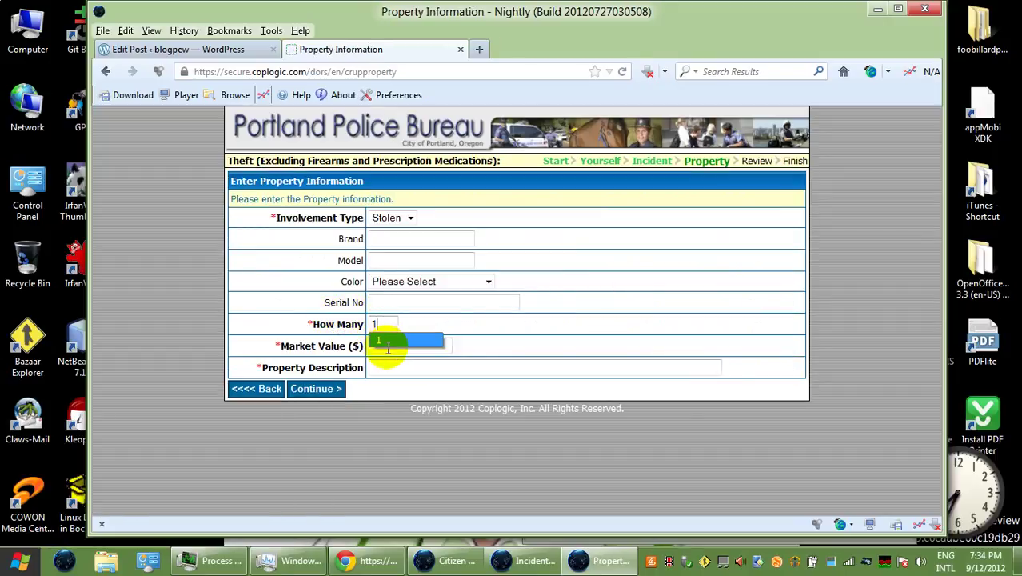
pyautogui.write('1')
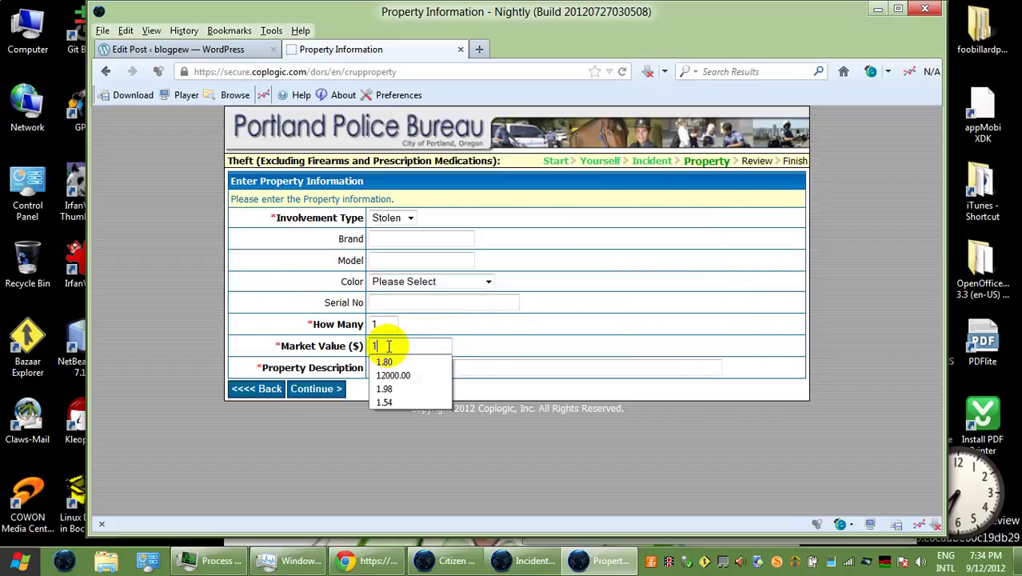
pyautogui.write('00')
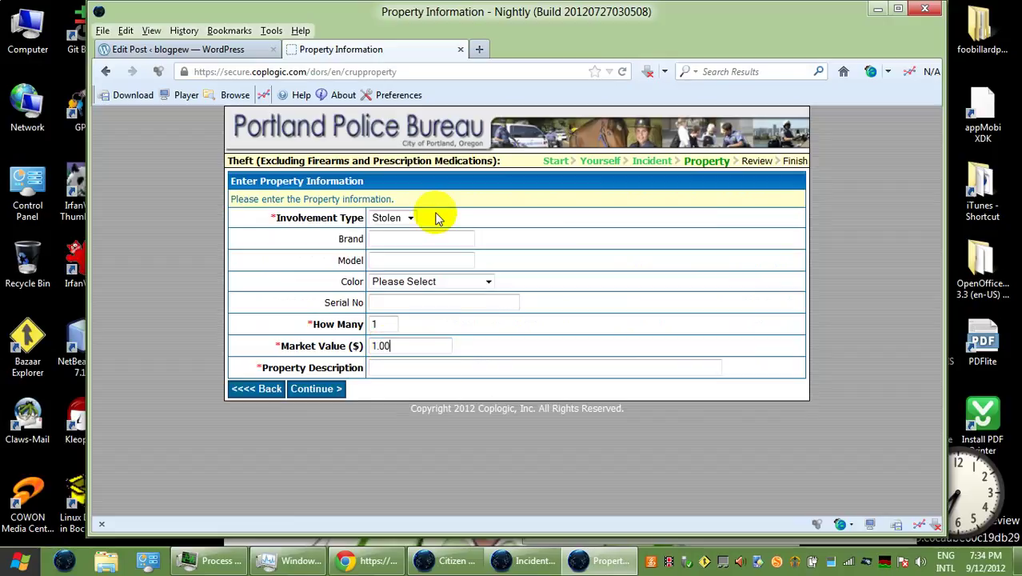
# Describe the eighth item as "garlic salt from Dollar tree" and save it to the property list.
pyautogui.click(389, 366)
pyautogui.write('garlic salt from dollar tree')
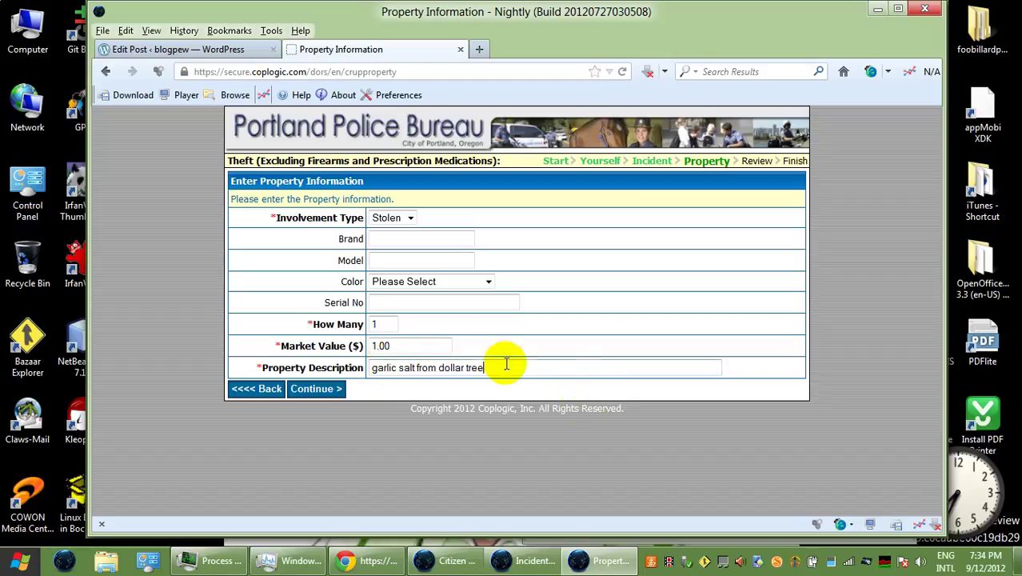
pyautogui.click(439, 368)
pyautogui.press('BackSpace')
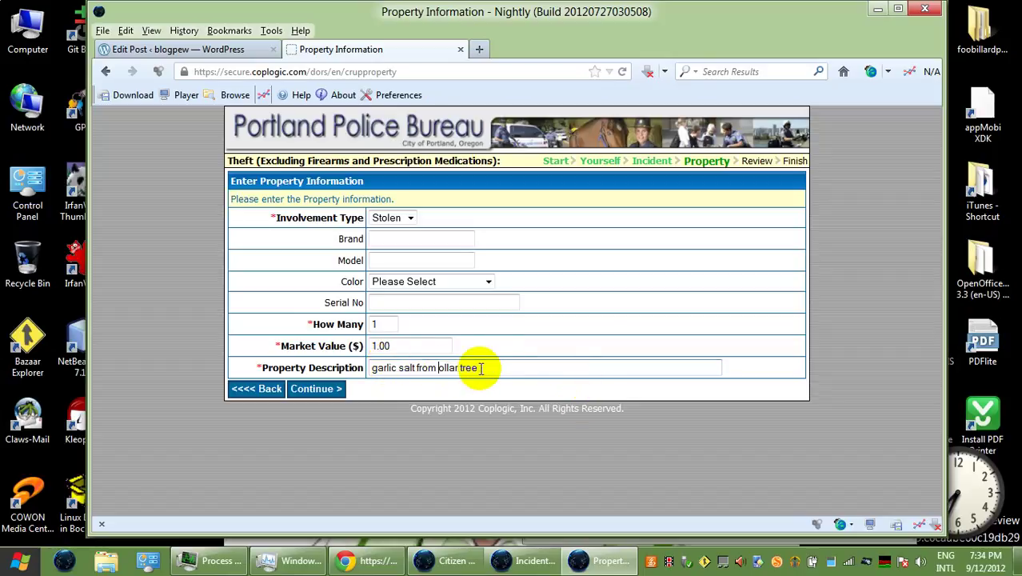
pyautogui.write('D')
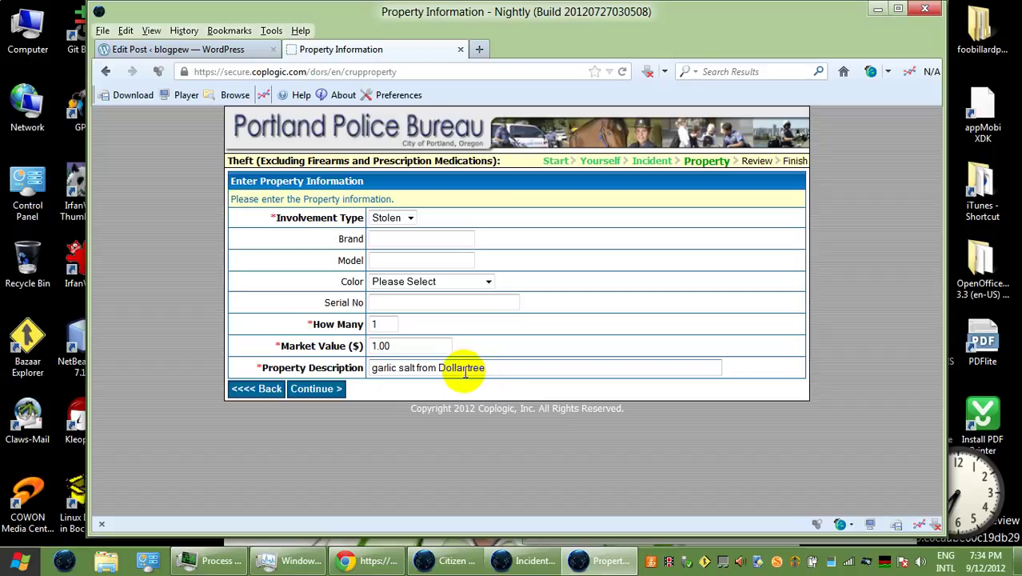
pyautogui.click(470, 368)
pyautogui.press('BackSpace')
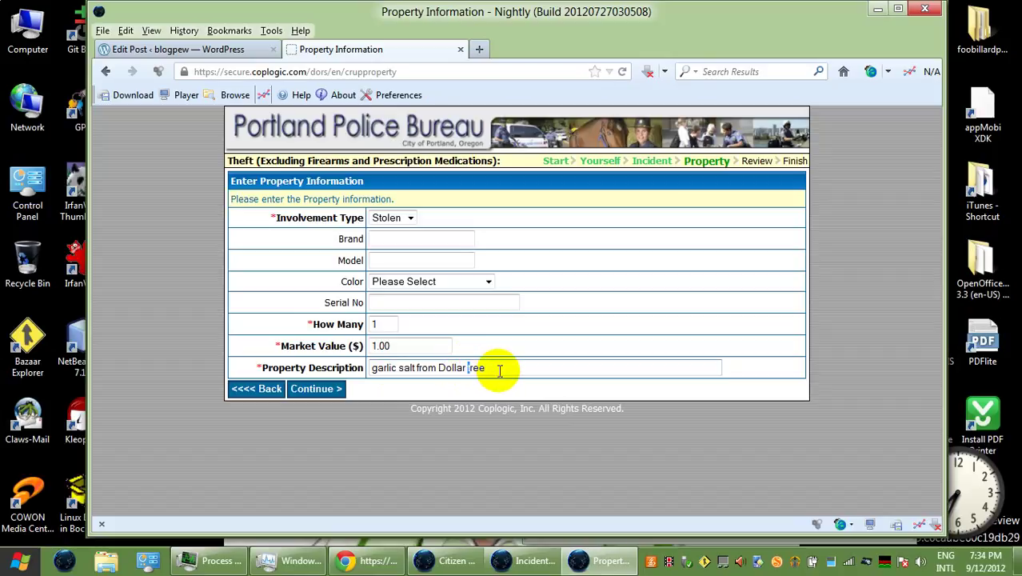
pyautogui.write('t')
pyautogui.click(320, 390)
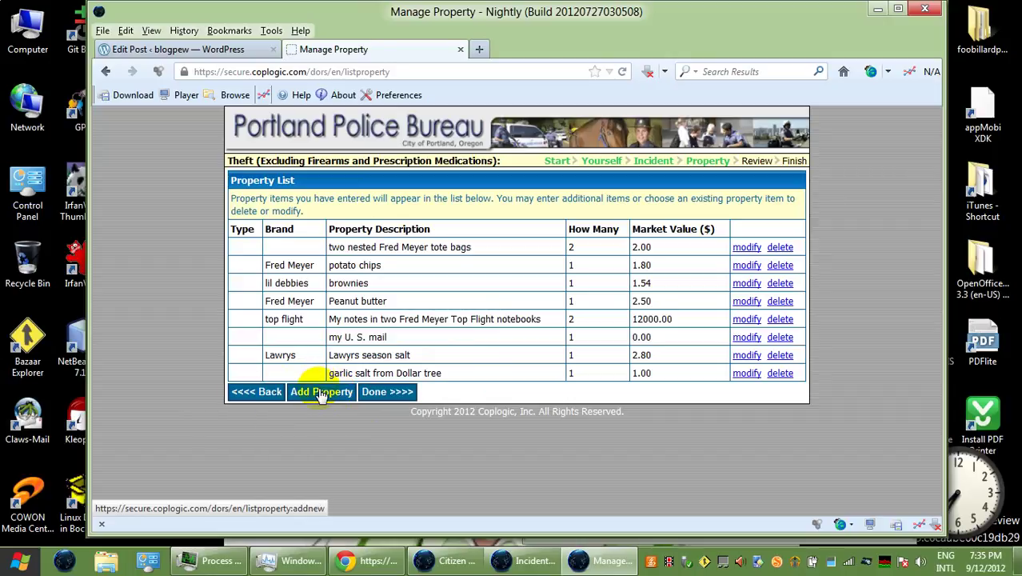
# Start a ninth property item without a brand, with quantity 1 and market value 1.99 dollars.
pyautogui.click(316, 397)
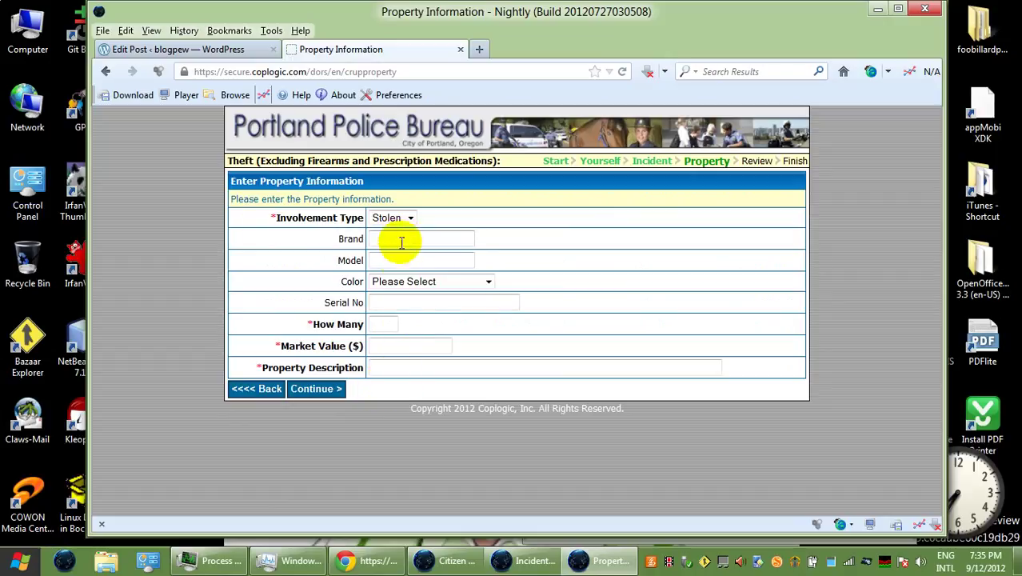
pyautogui.click(390, 321)
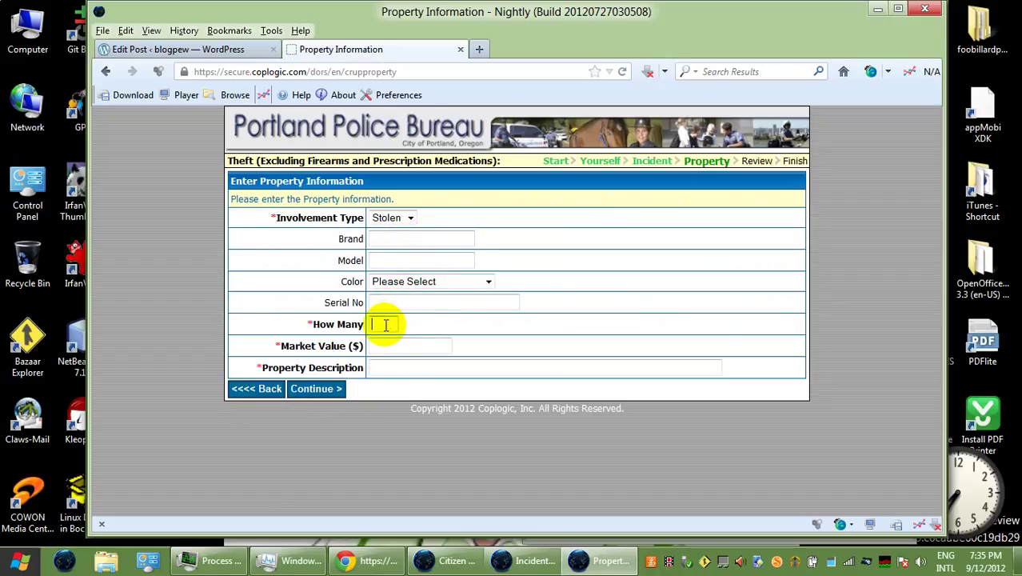
pyautogui.write('1')
pyautogui.click(408, 347)
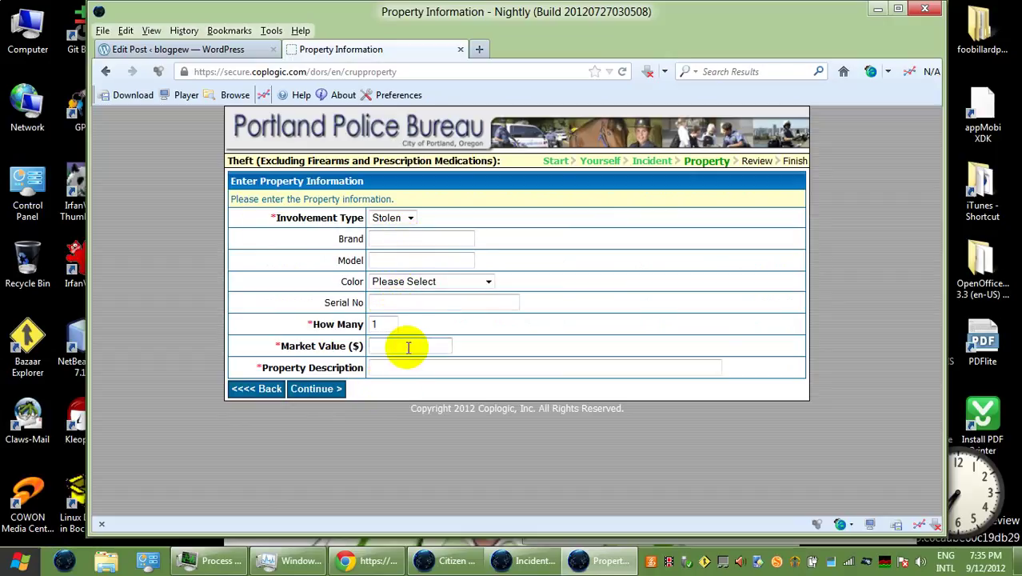
pyautogui.write('1.99')
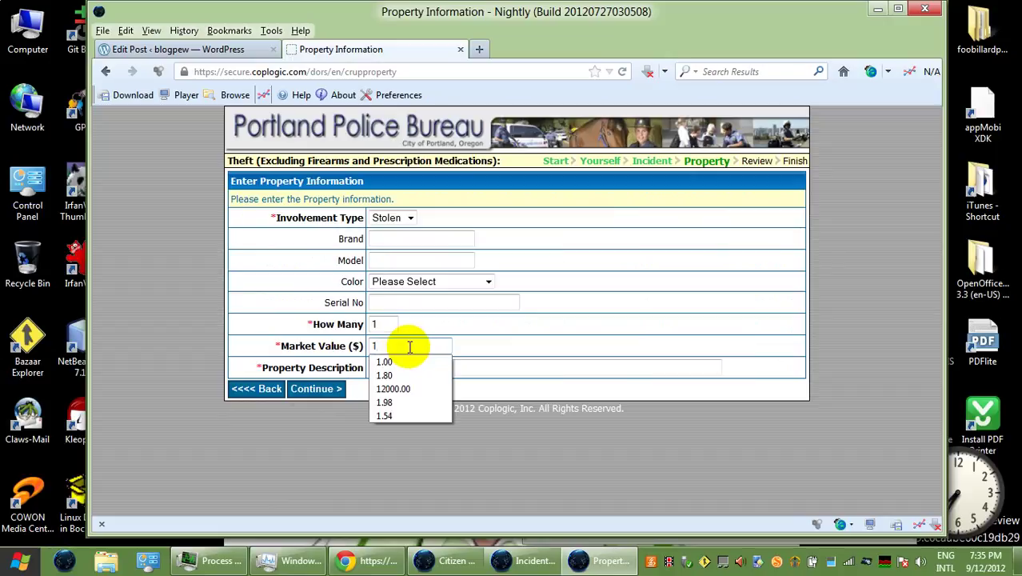
# Describe the ninth item as "Spoon I bought at Fred Meyer" and save it to the property list.
pyautogui.click(429, 367)
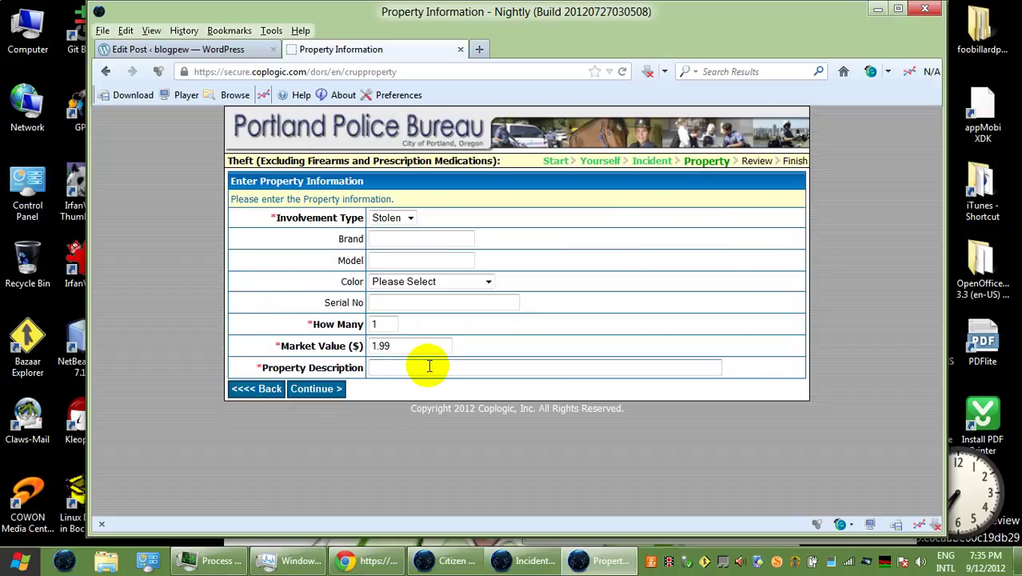
pyautogui.write('SPO')
pyautogui.press('BackSpace')
pyautogui.press('BackSpace')
pyautogui.write('poon')
pyautogui.write(' Ul')
pyautogui.press('BackSpace')
pyautogui.press('BackSpace')
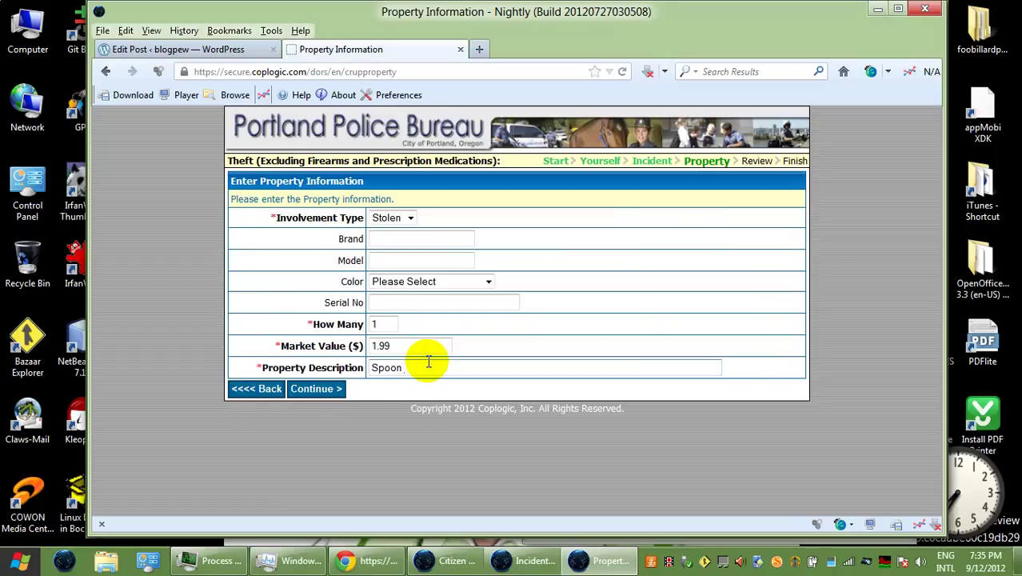
pyautogui.write('I bought at Fred Meyer')
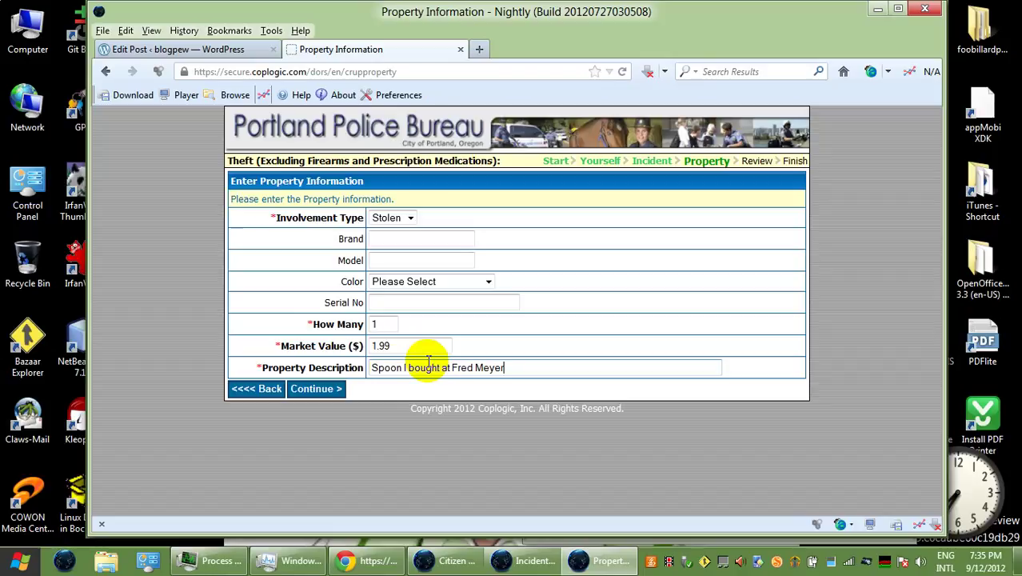
pyautogui.click(317, 389)
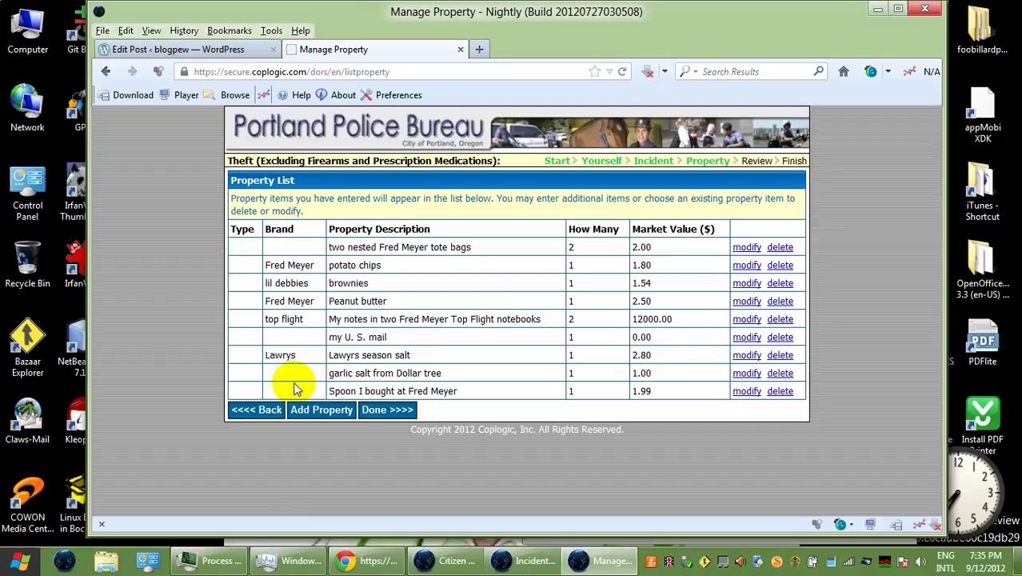
# Start a tenth property item without a brand, with quantity 1 and market value 2.00 dollars.
pyautogui.click(320, 410)
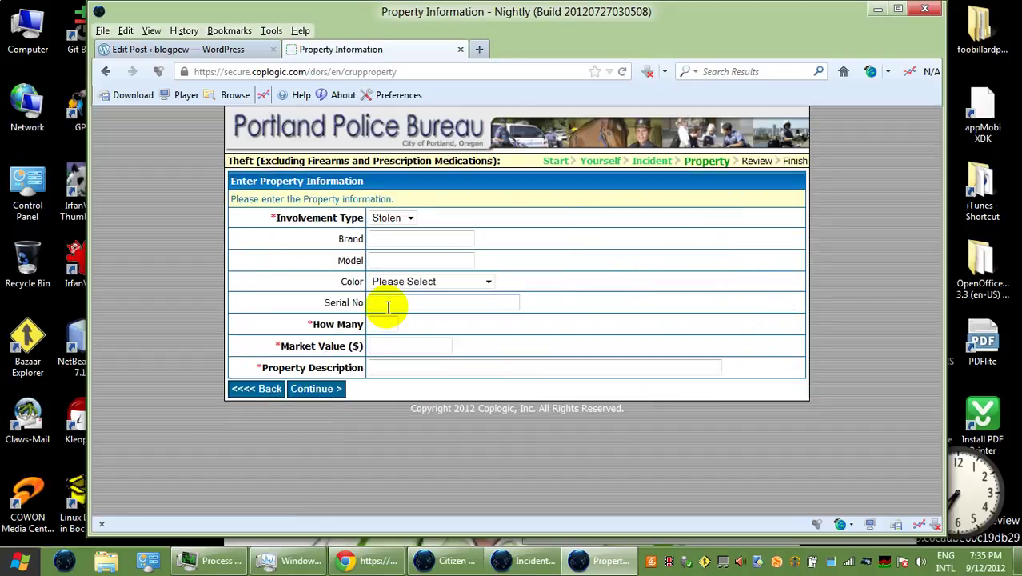
pyautogui.click(389, 326)
pyautogui.click(393, 341)
pyautogui.click(412, 345)
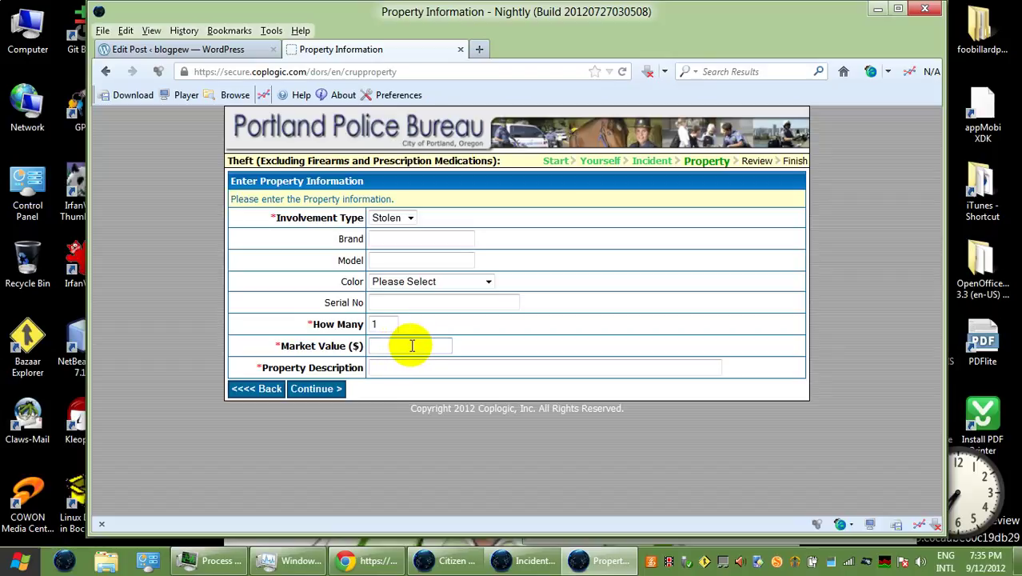
pyautogui.write('2.00')
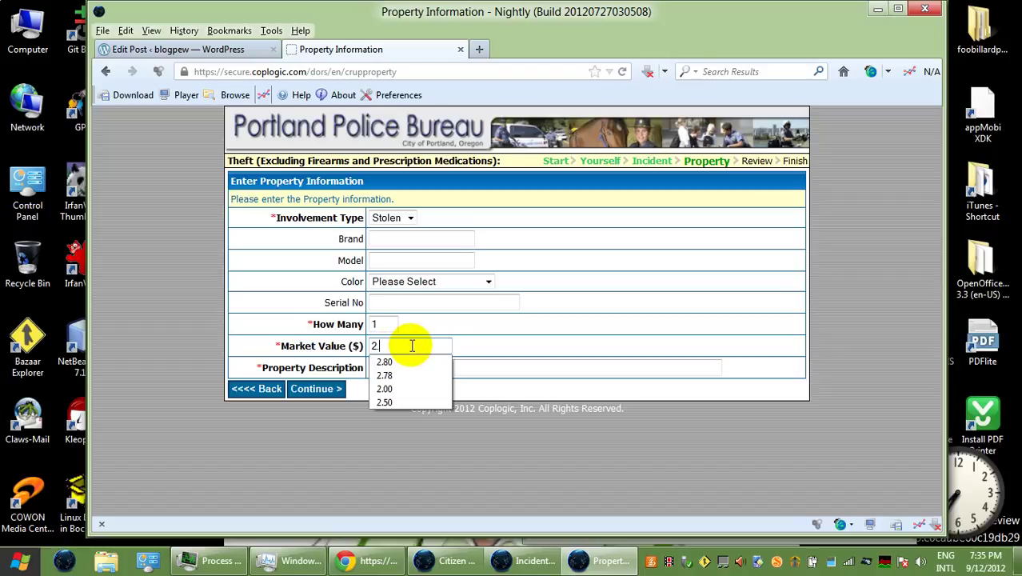
# Describe the tenth item as "canopener from Goodwill" and save it to the property list.
pyautogui.click(532, 368)
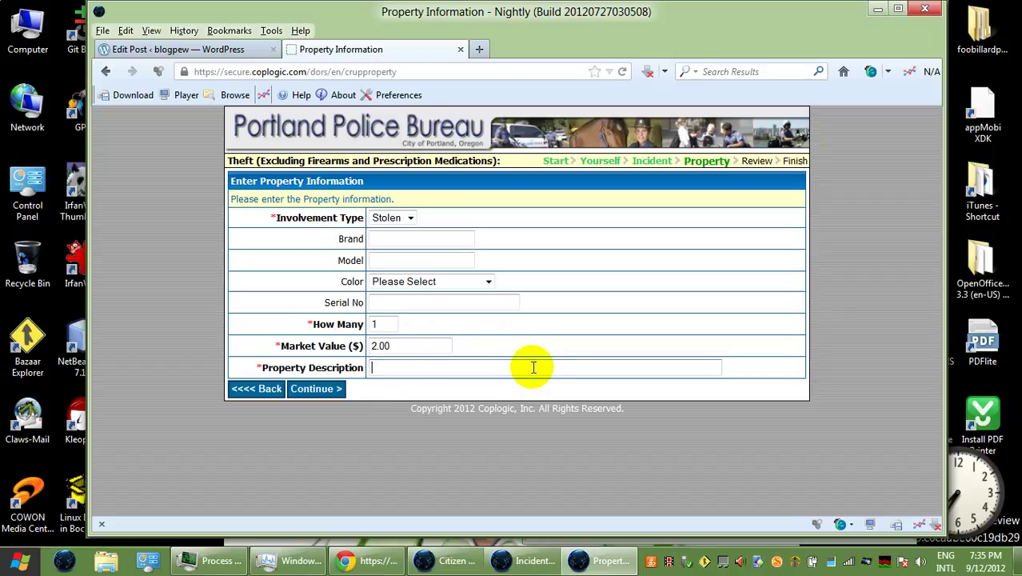
pyautogui.write('canopener from goo')
pyautogui.press('BackSpace')
pyautogui.press('BackSpace')
pyautogui.press('BackSpace')
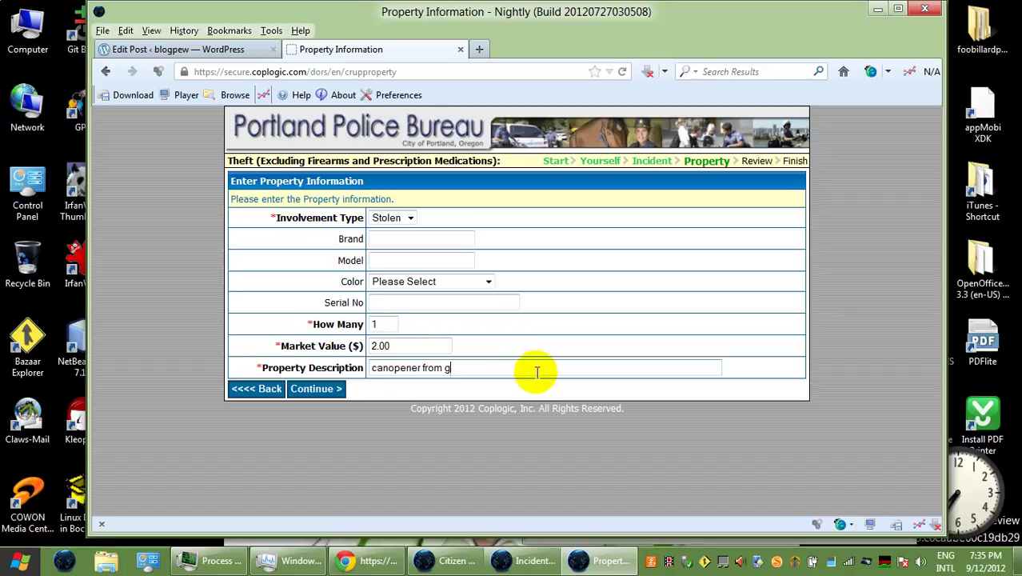
pyautogui.write('Goodwill')
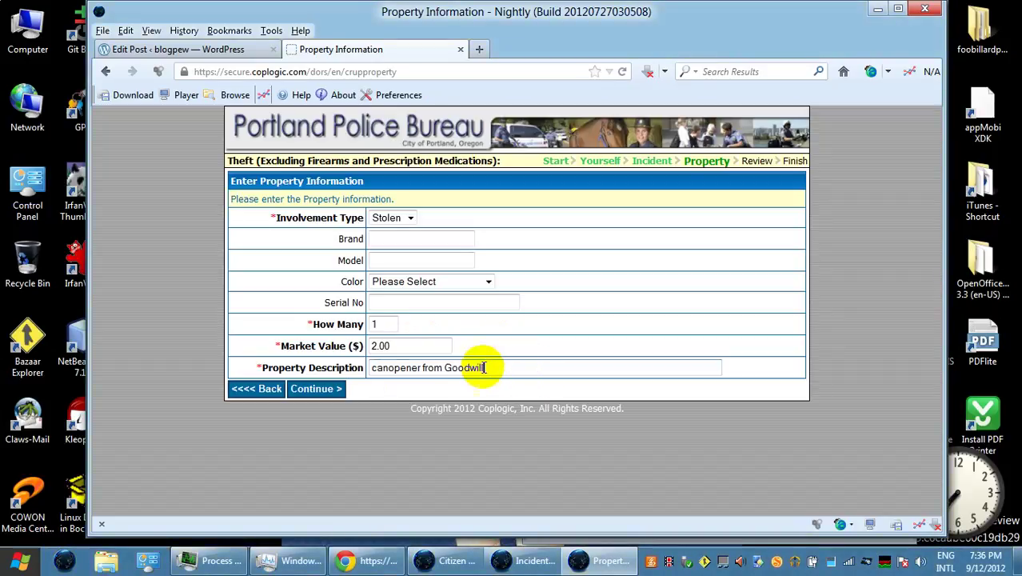
pyautogui.click(320, 391)
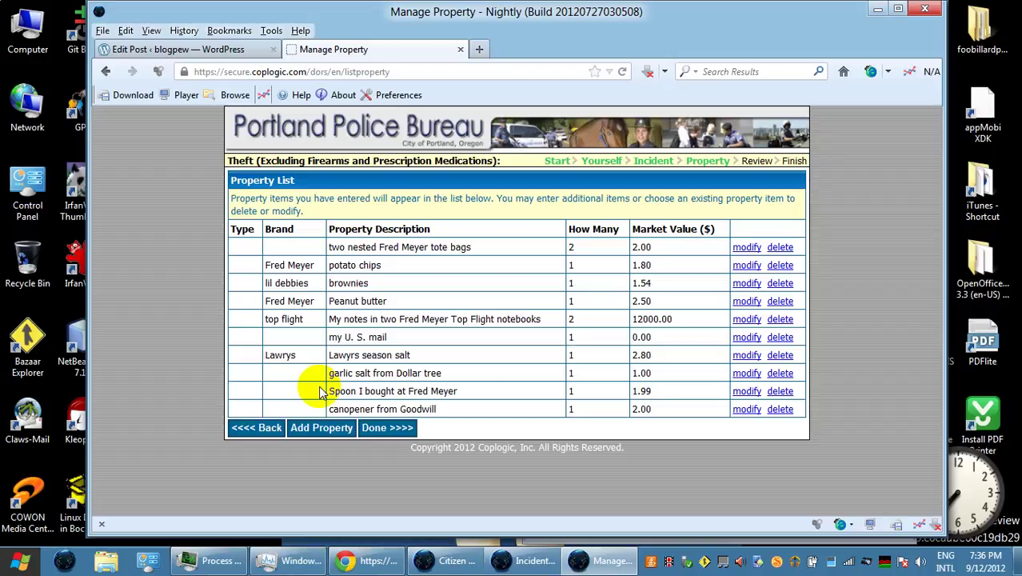
# Start an eleventh property item without a brand, with quantity 1 and market value 0.00 dollars.
pyautogui.click(322, 427)
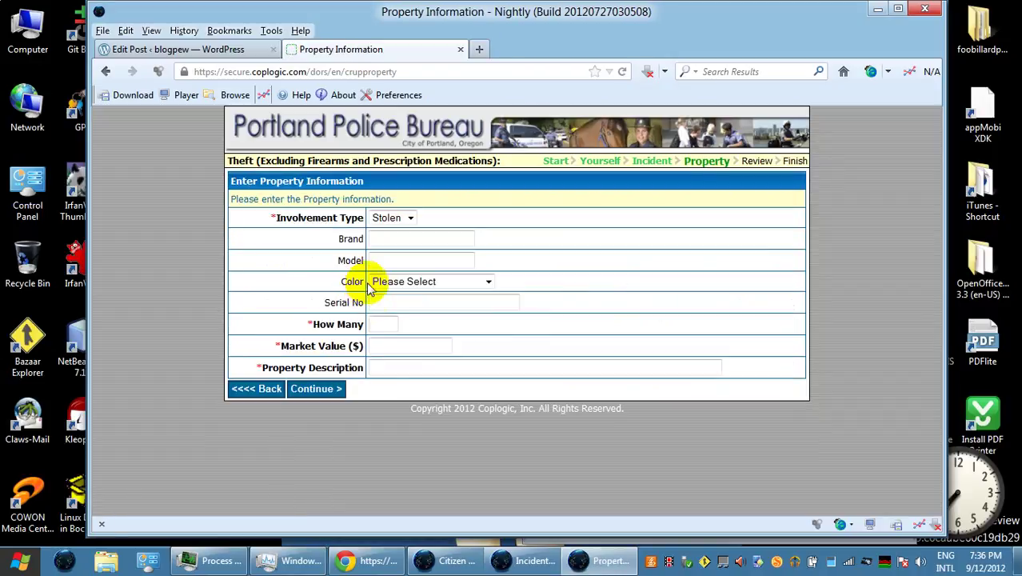
pyautogui.click(381, 322)
pyautogui.write('1')
pyautogui.click(404, 347)
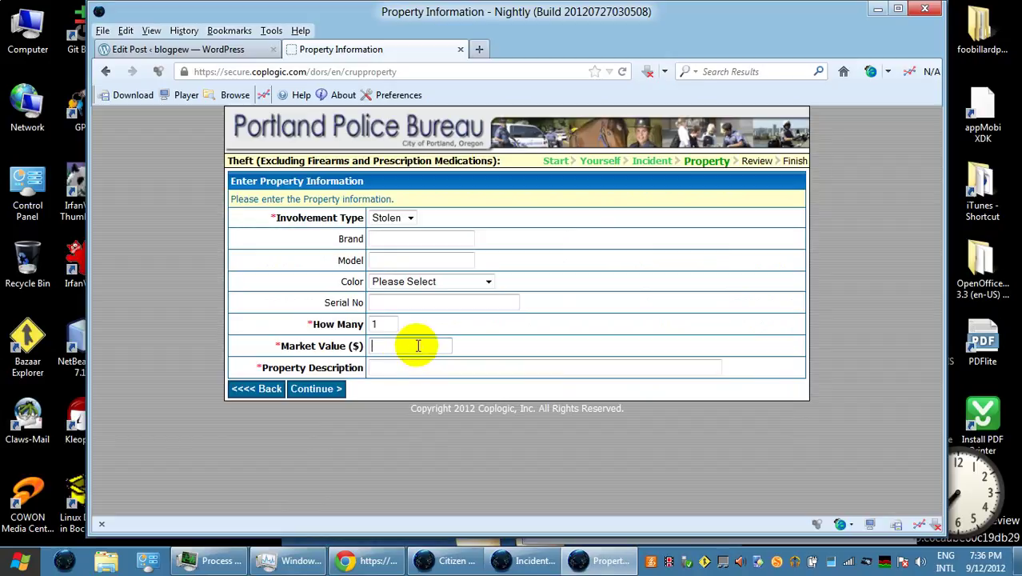
pyautogui.write('0.00')
pyautogui.click(487, 361)
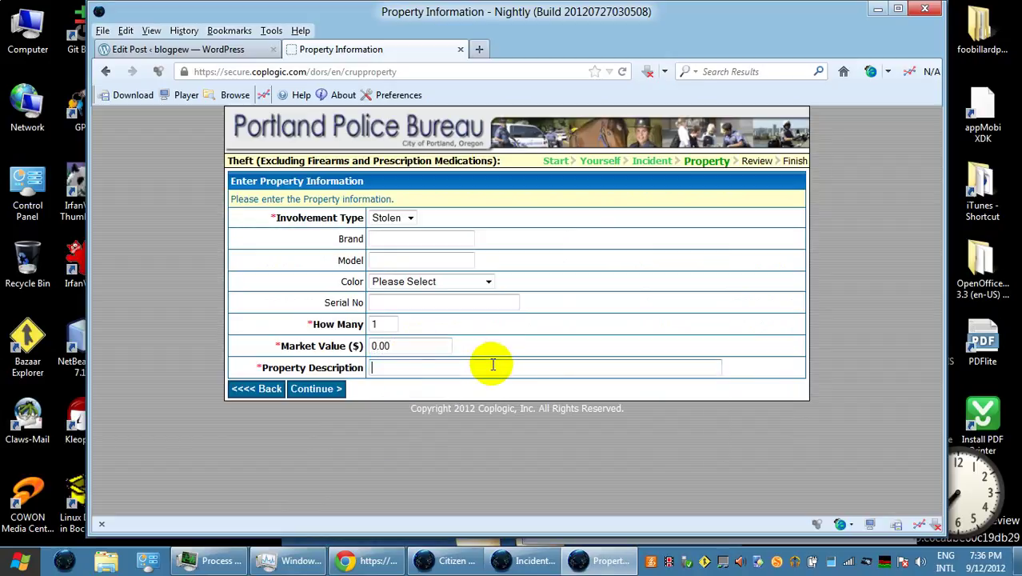
pyautogui.click(493, 365)
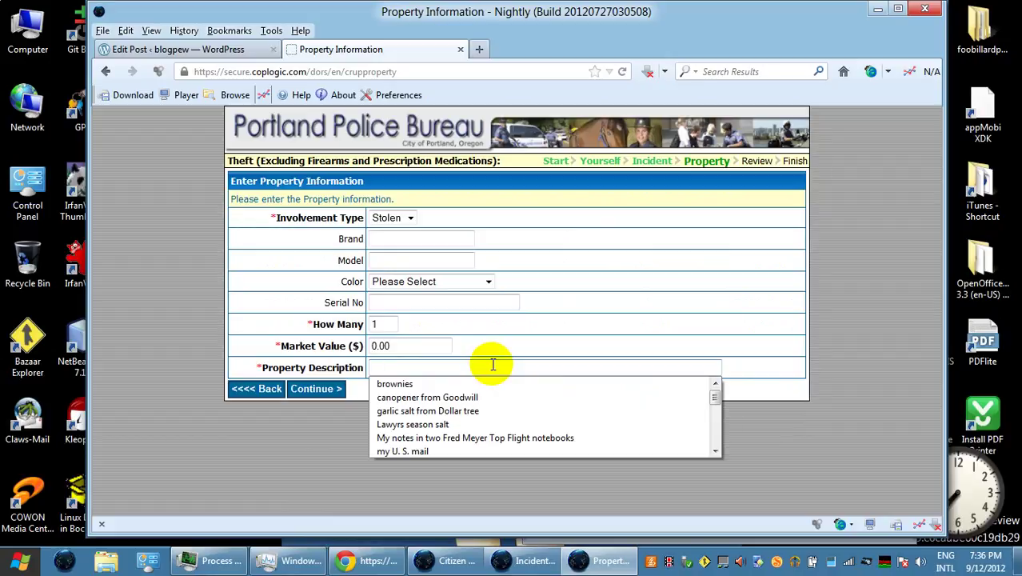
pyautogui.click(514, 385)
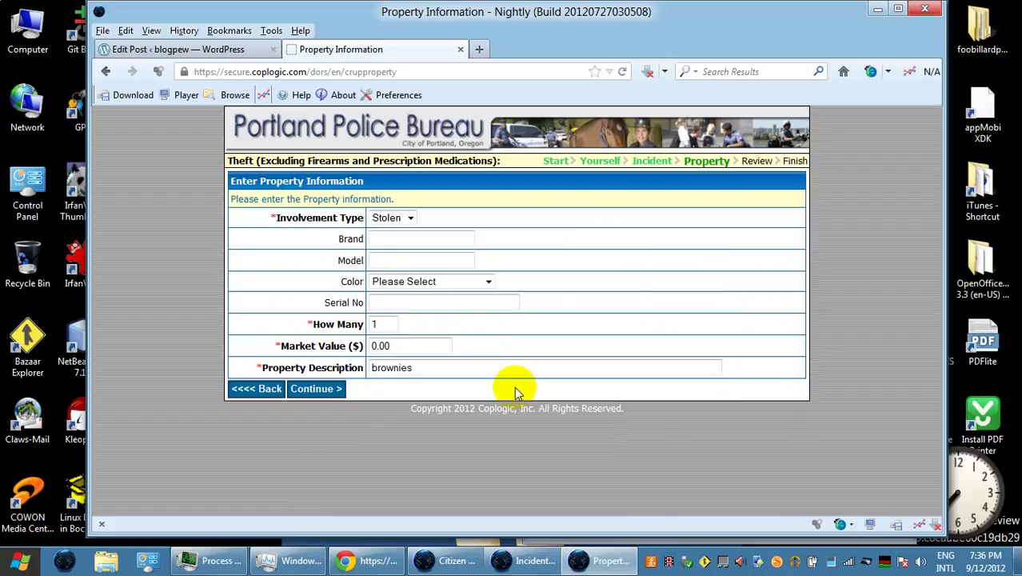
pyautogui.press('BackSpace')
pyautogui.press('BackSpace')
pyautogui.press('BackSpace')
pyautogui.press('BackSpace')
pyautogui.press('BackSpace')
pyautogui.press('BackSpace')
pyautogui.press('BackSpace')
pyautogui.press('BackSpace')
# Describe the eleventh item as "manuals" and save it to the property list.
pyautogui.write('manuals')
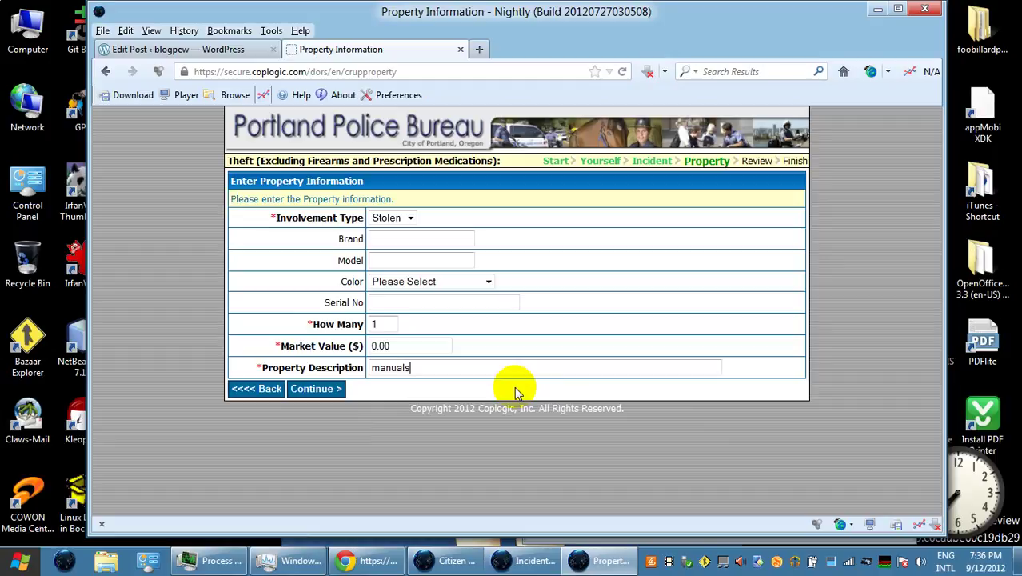
pyautogui.click(316, 392)
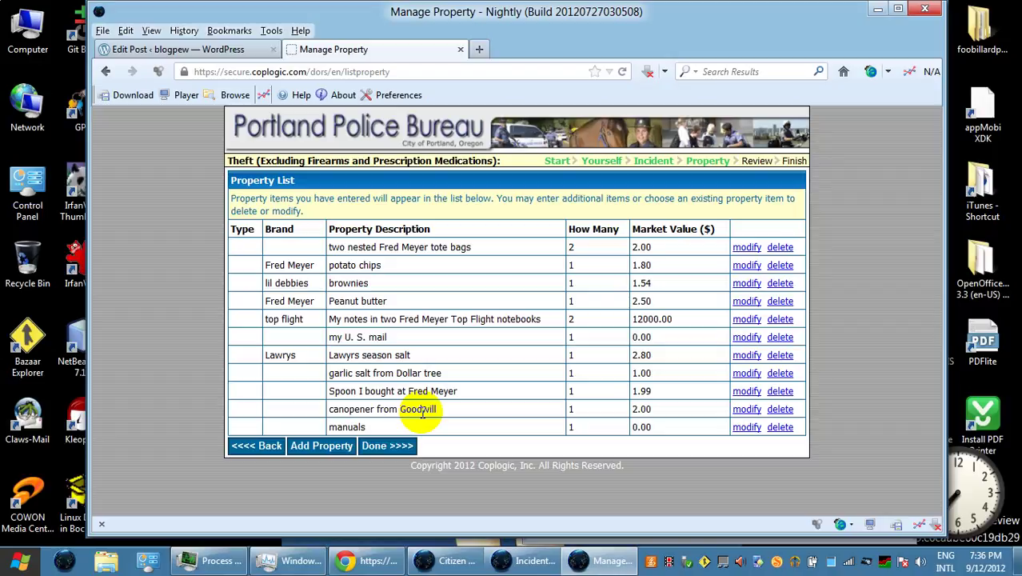
# Start a twelfth property item without a brand, with quantity 2 and market value 0.00 dollars.
pyautogui.click(326, 454)
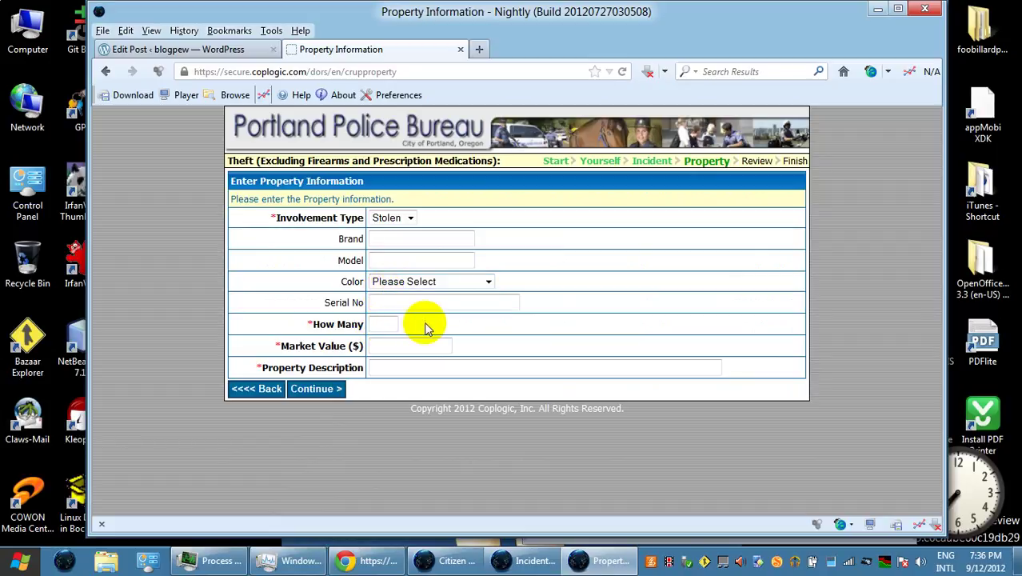
pyautogui.write('2')
pyautogui.click(444, 340)
pyautogui.click(418, 346)
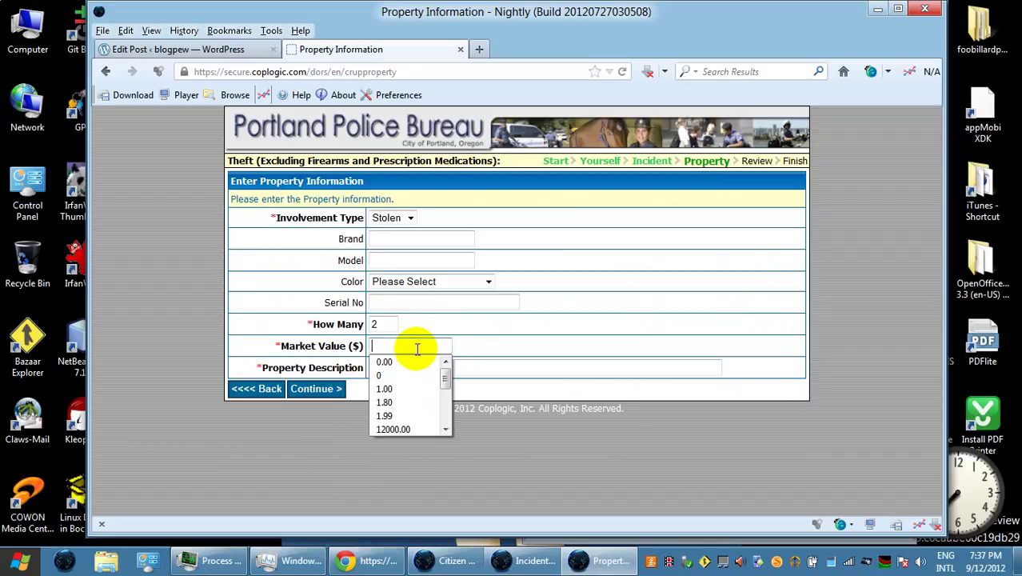
pyautogui.click(417, 364)
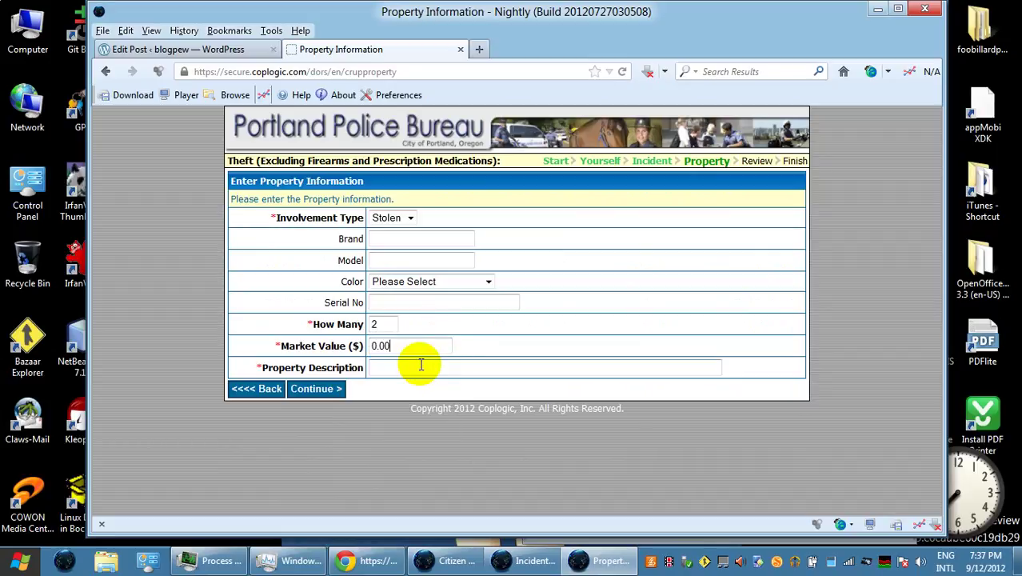
# Describe the twelfth item as "prints from Bud Clark Learning Center - web shopping" and save it to the property list.
pyautogui.click(426, 374)
pyautogui.write('prints')
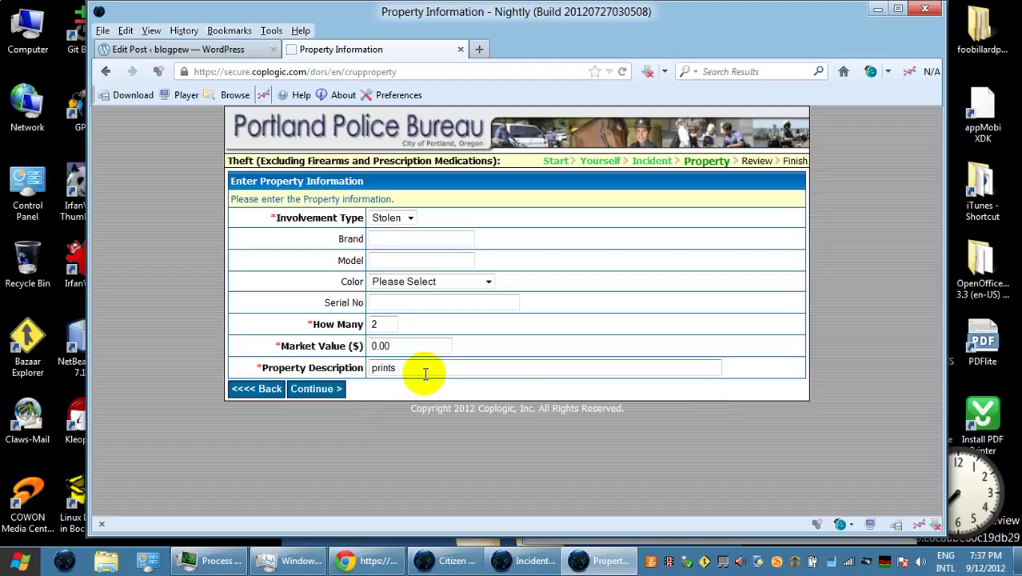
pyautogui.write(' from Bud Clark Learning Center')
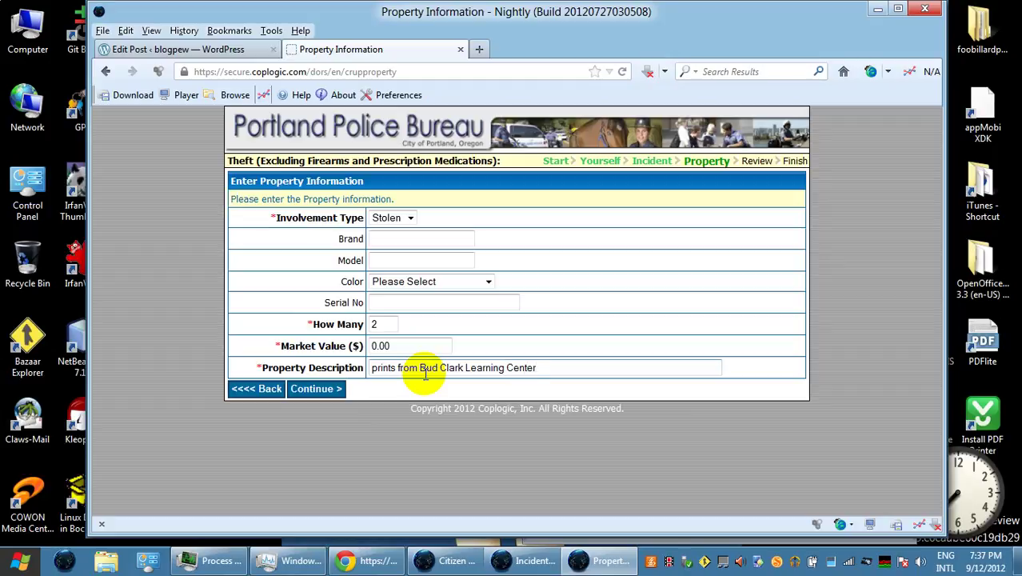
pyautogui.write(' - web shopping')
pyautogui.click(331, 389)
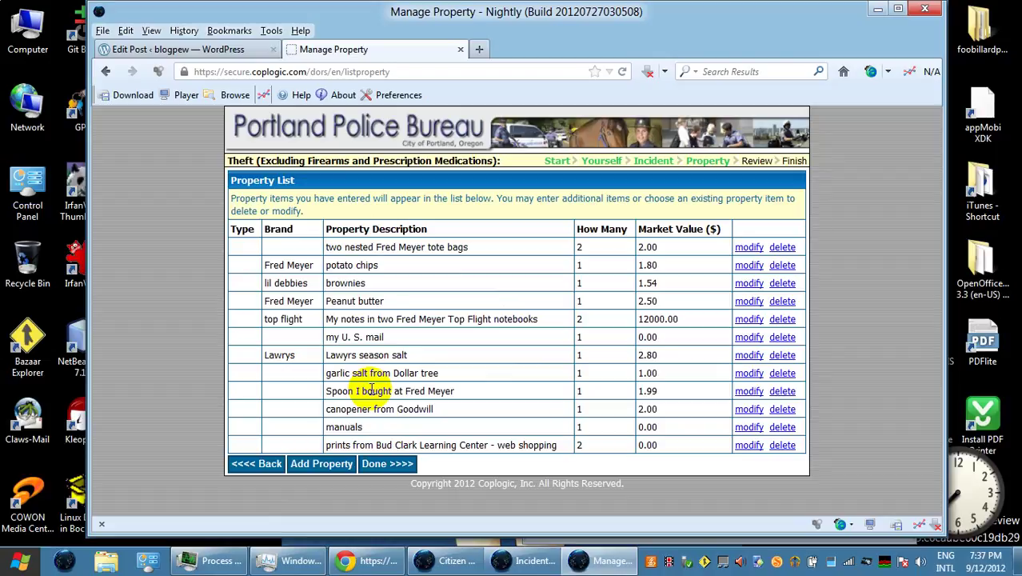
# Start a thirteenth property item without a brand, with quantity 1 and market value 1.00 dollars.
pyautogui.click(313, 470)
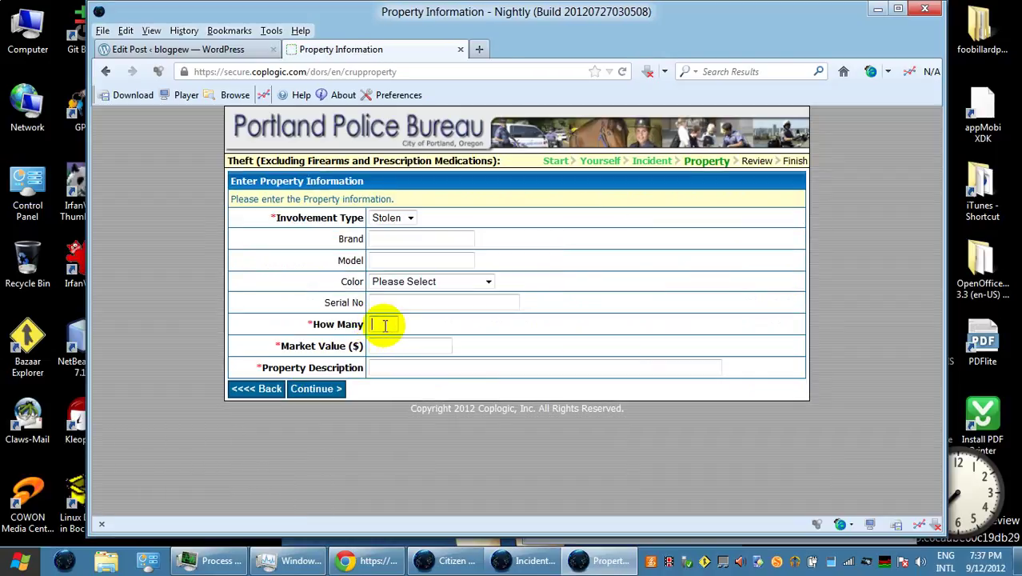
pyautogui.write('1')
pyautogui.click(402, 347)
pyautogui.write('1')
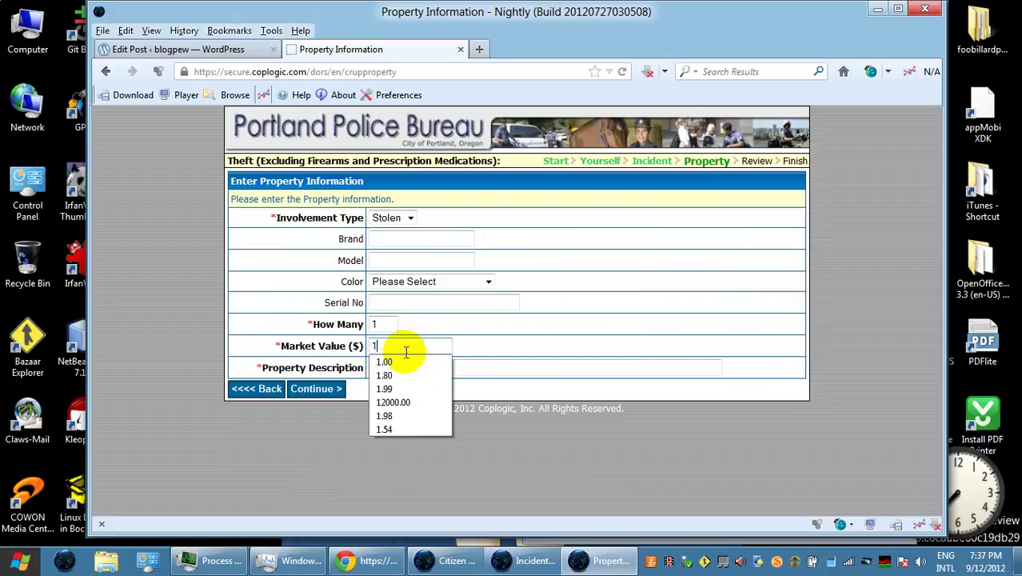
pyautogui.click(400, 361)
# Describe the thirteenth item as "powder from Dollar Tree" and save it to the property list.
pyautogui.click(405, 367)
pyautogui.write('powder from')
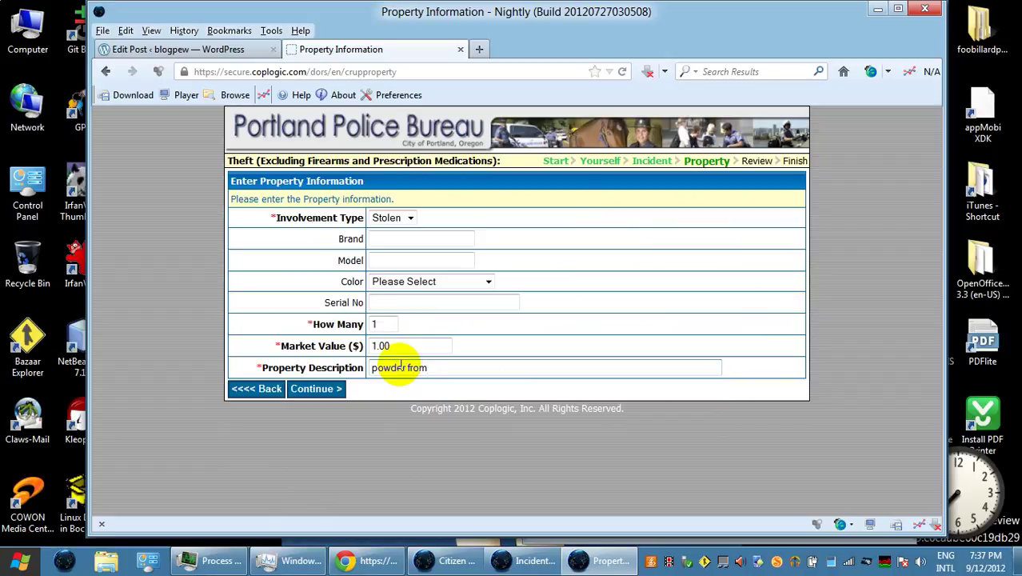
pyautogui.write(' Dollar')
pyautogui.keyDown('shift'); pyautogui.click(400, 367); pyautogui.keyUp('shift')
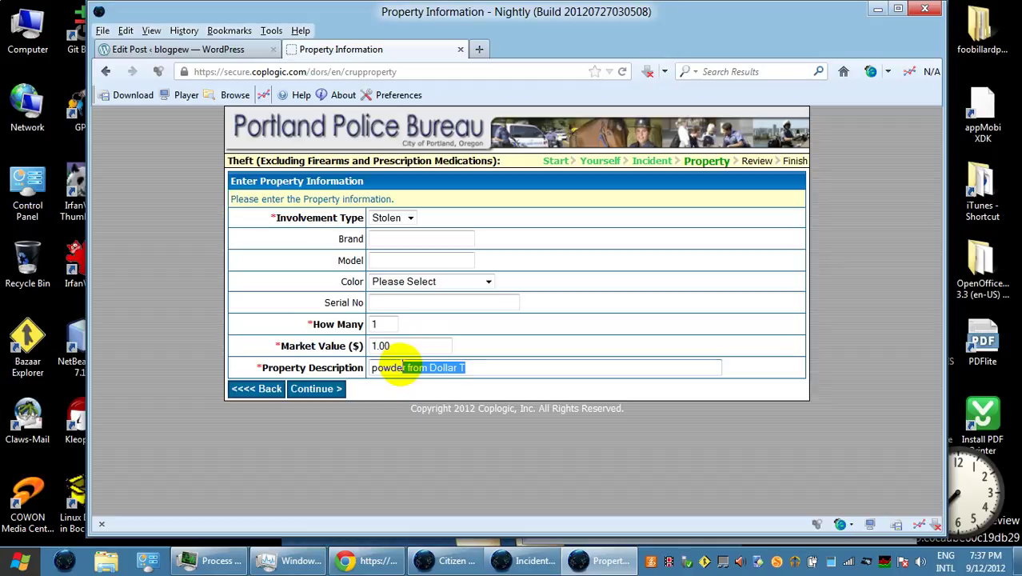
pyautogui.write('r')
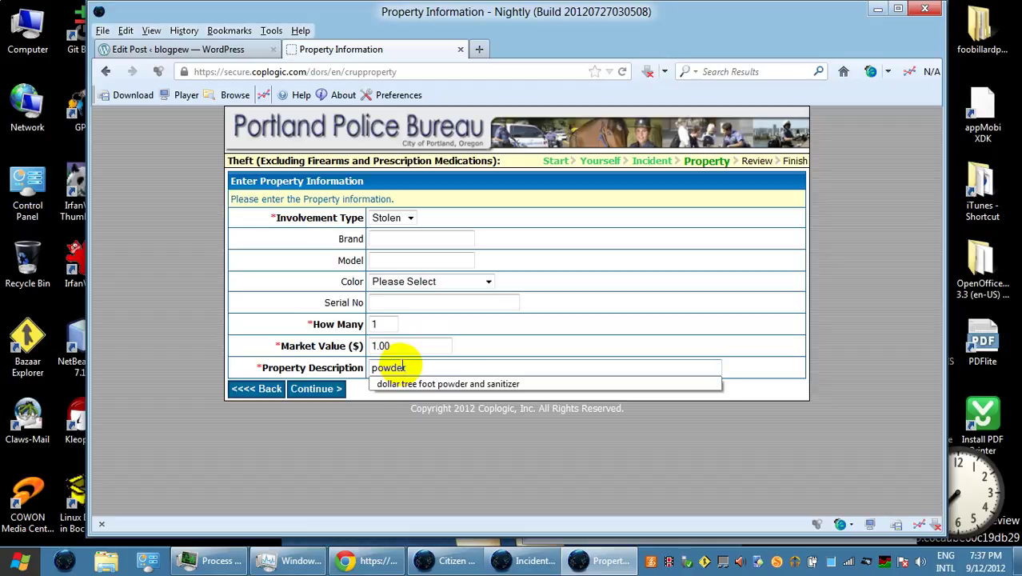
pyautogui.hotkey('ctrl', 'z')
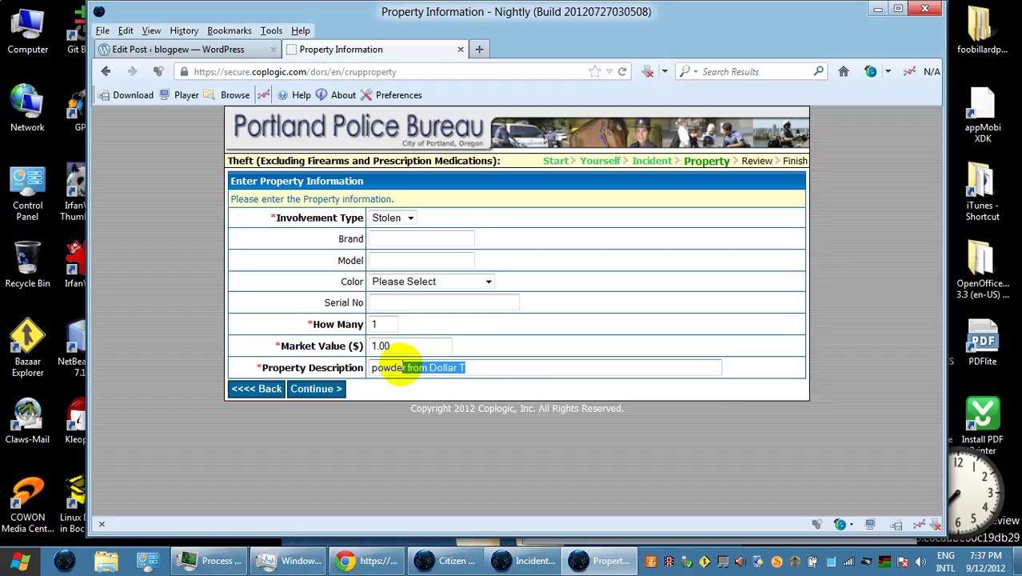
pyautogui.click(492, 370)
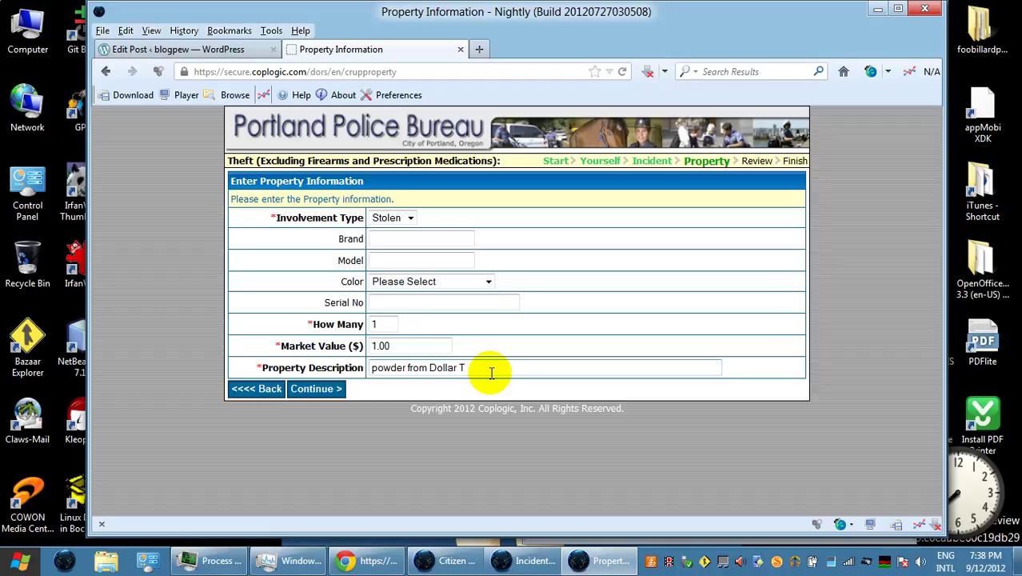
pyautogui.write('ree')
pyautogui.click(325, 392)
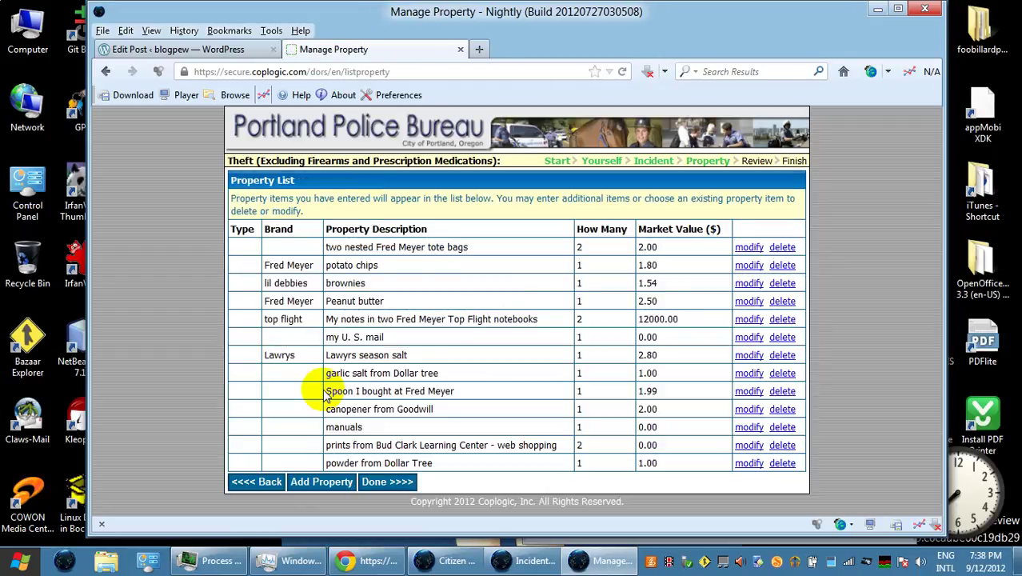
# Start a fourteenth property item without a brand, with quantity 1 and market value 1.00 dollars.
pyautogui.click(320, 481)
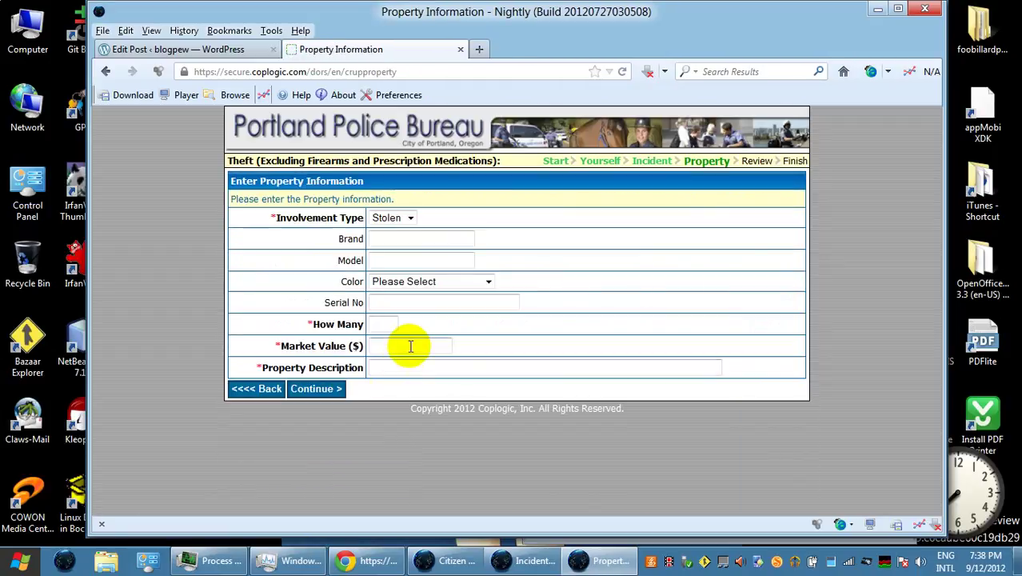
pyautogui.click(390, 321)
pyautogui.write('1')
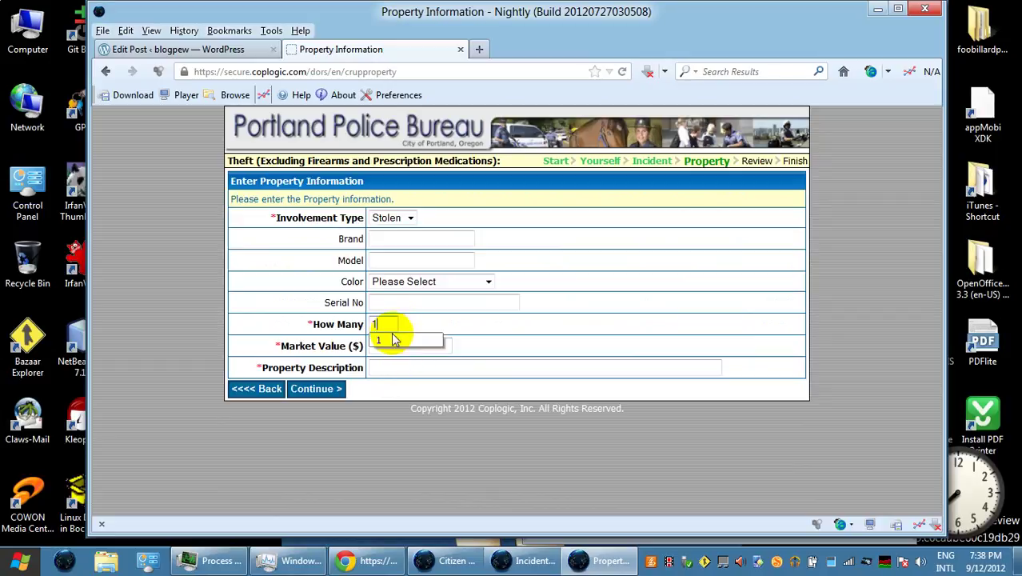
pyautogui.click(400, 346)
pyautogui.write('1')
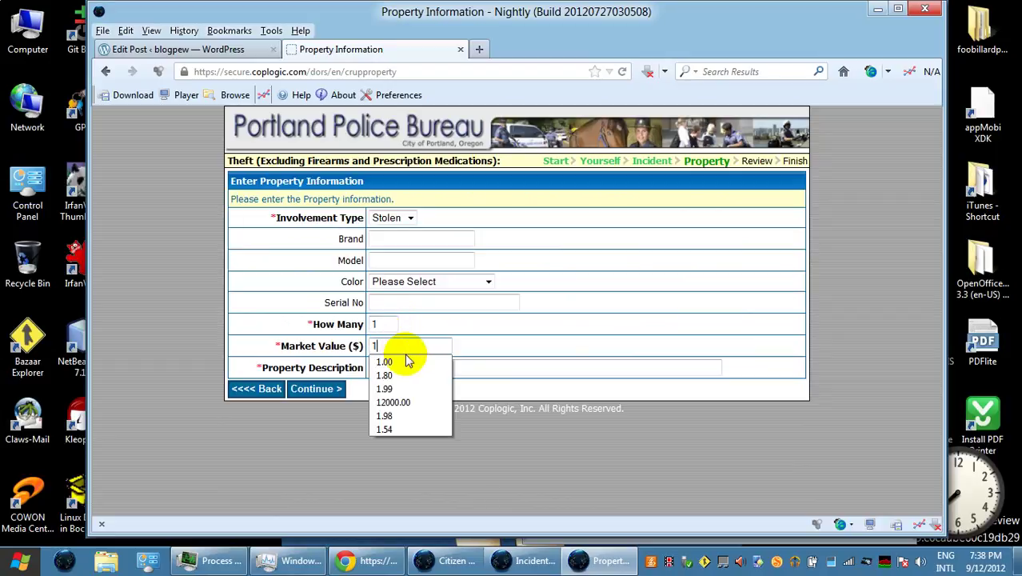
pyautogui.click(403, 362)
# Describe the fourteenth item as "sanitizer from Dollar Tree" and save it to the property list.
pyautogui.click(397, 369)
pyautogui.write('s')
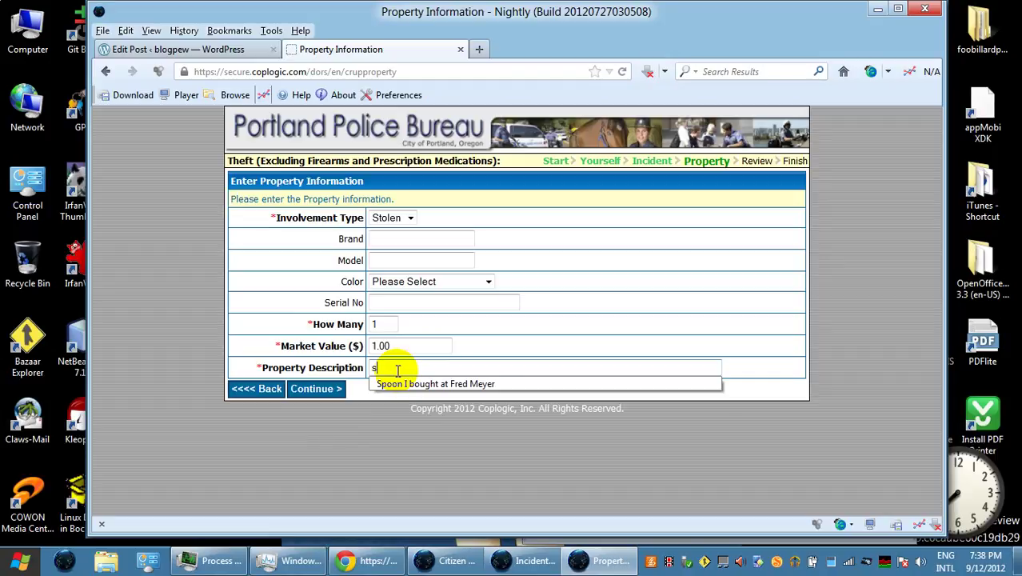
pyautogui.write('anitizer')
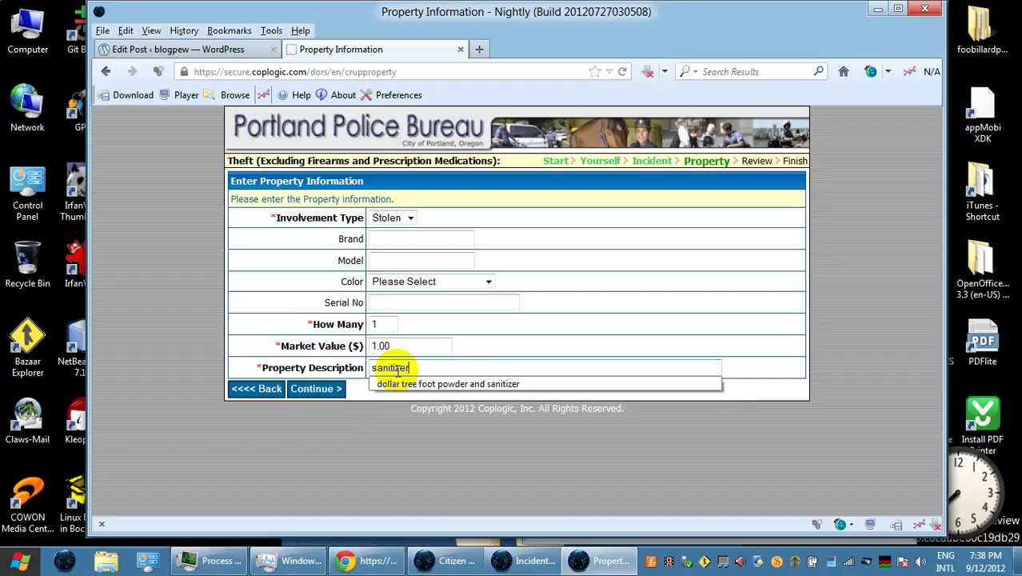
pyautogui.write(' fro')
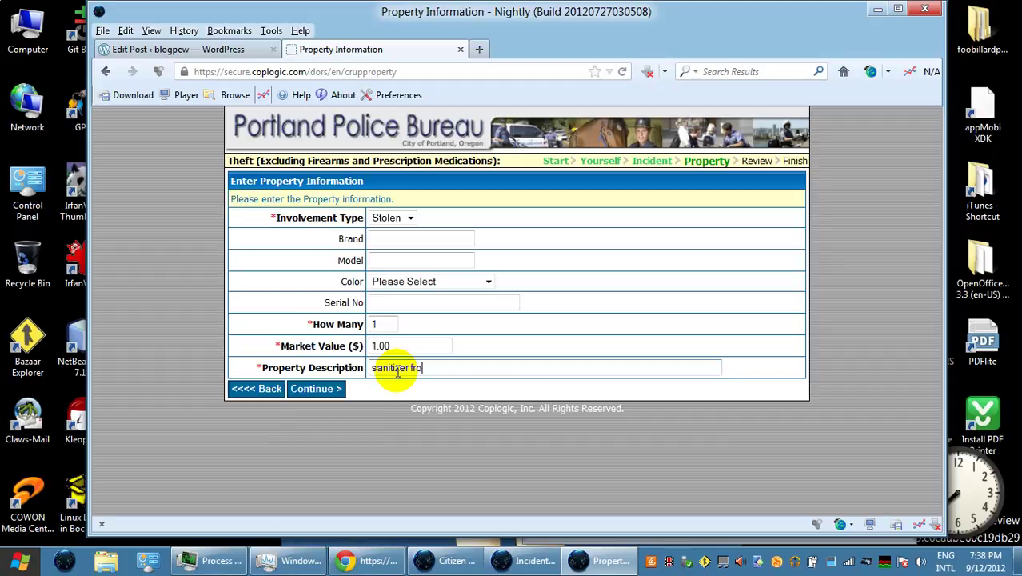
pyautogui.write('m Dollar T')
pyautogui.keyDown('shift'); pyautogui.click(399, 368); pyautogui.keyUp('shift')
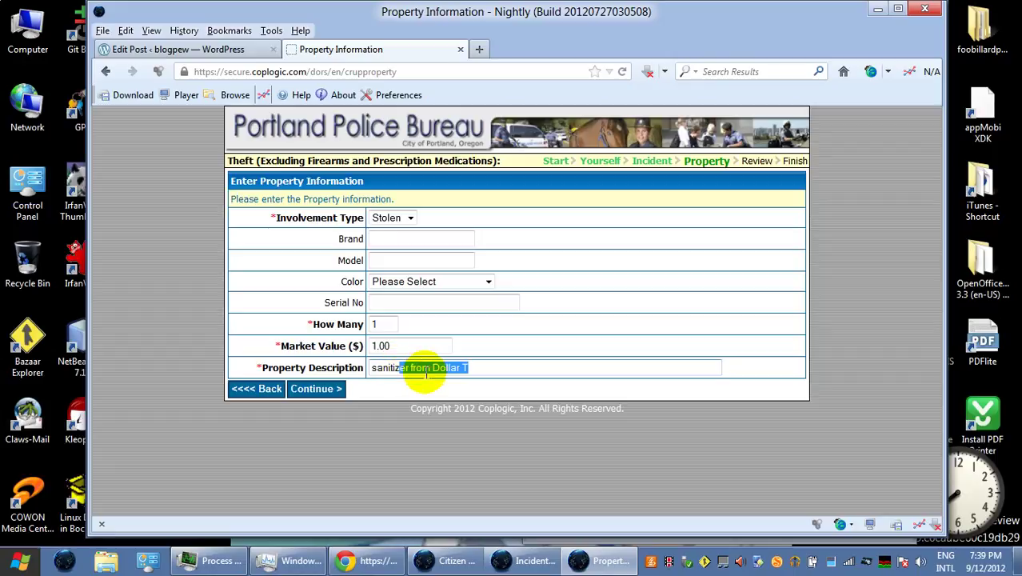
pyautogui.click(497, 368)
pyautogui.write('ree')
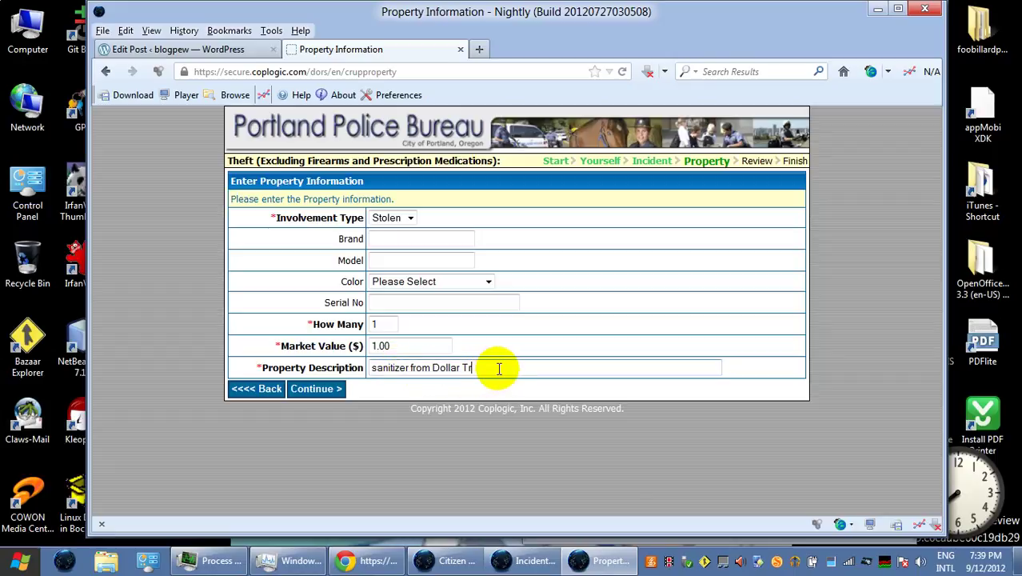
pyautogui.click(309, 395)
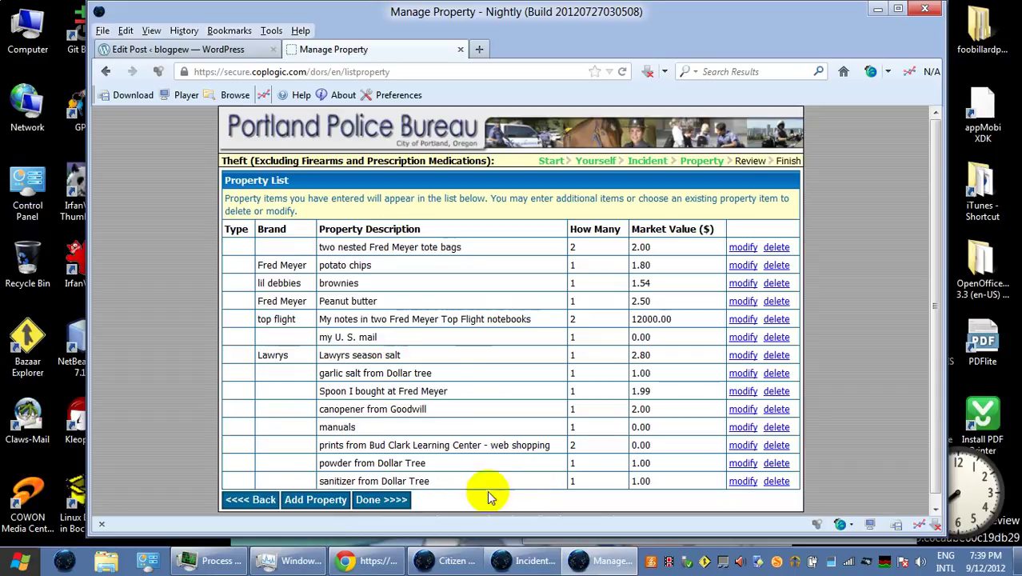
# Modify the sanitizer item's description to "sanitizer from Dollar Tree, two bottles and a little bottle from St Michael" and save the change.
pyautogui.click(743, 481)
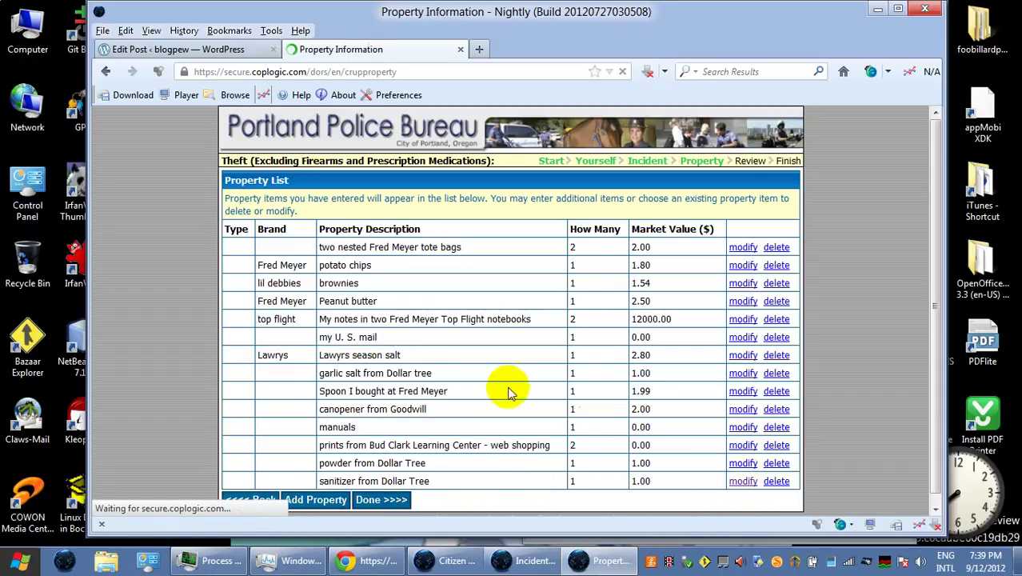
pyautogui.click(517, 372)
pyautogui.write('.')
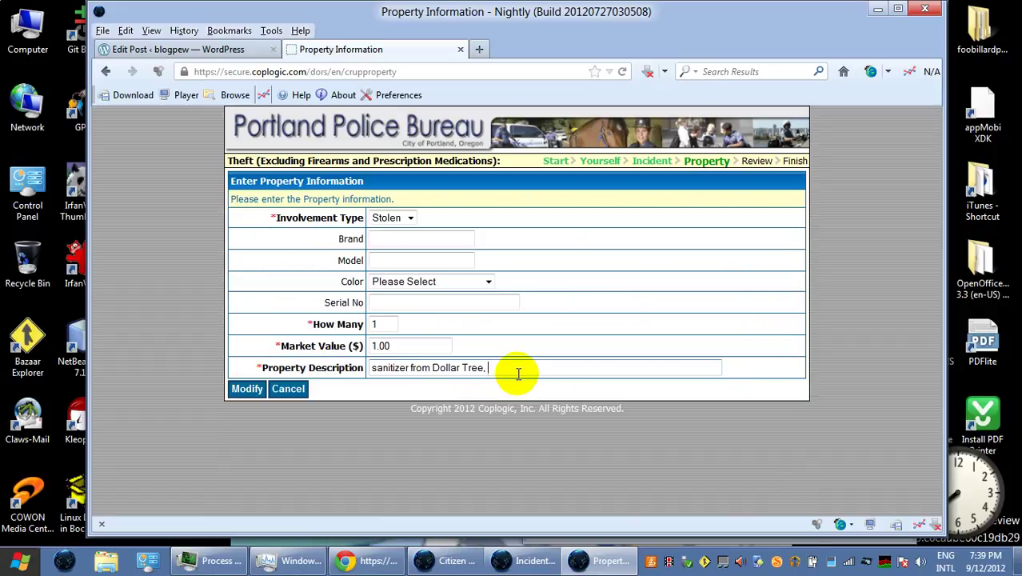
pyautogui.write(' two bottles')
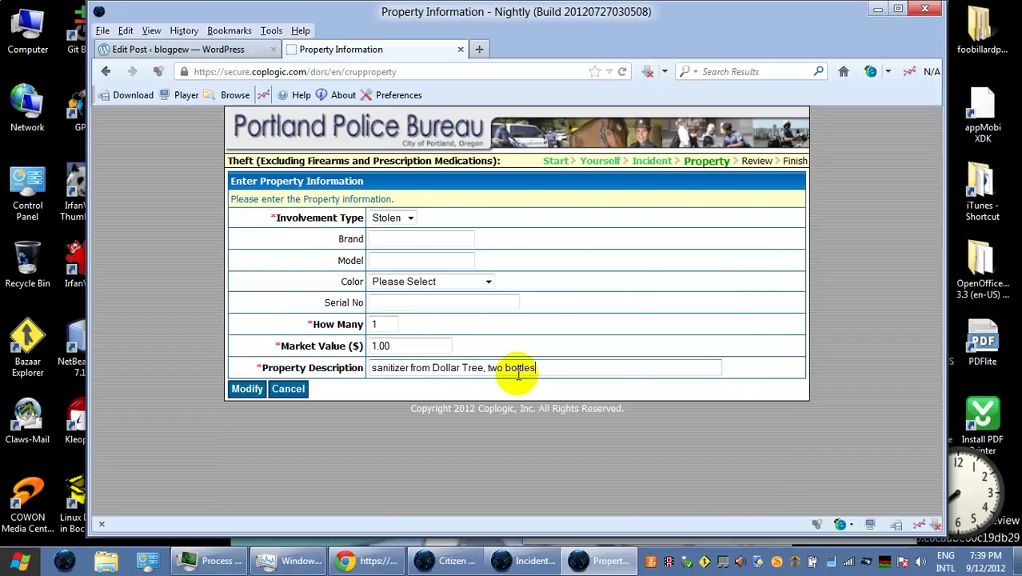
pyautogui.write(' and a little bo')
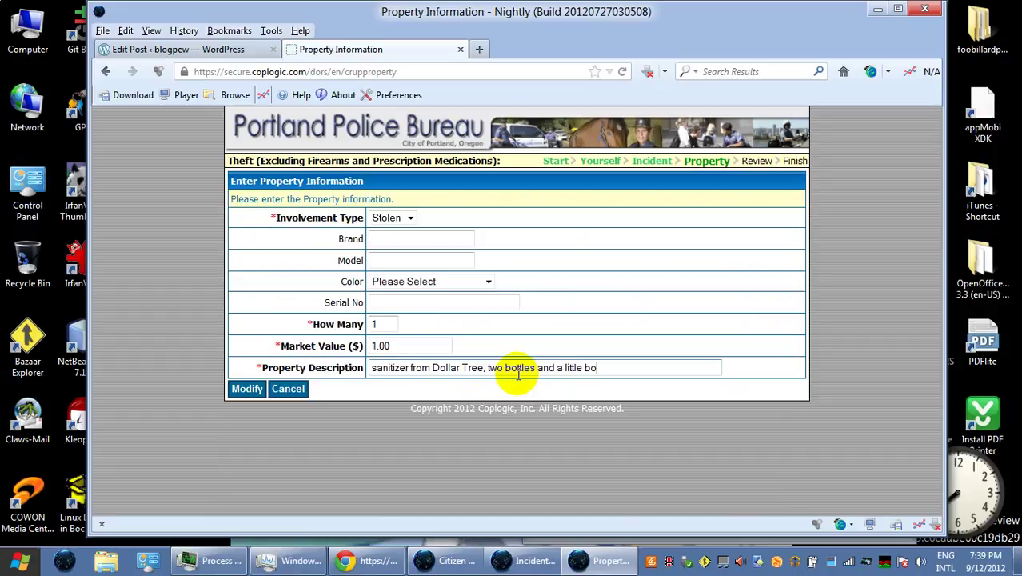
pyautogui.write('ttle from')
pyautogui.keyDown('shift'); pyautogui.click(519, 368); pyautogui.keyUp('shift')
pyautogui.write('S')
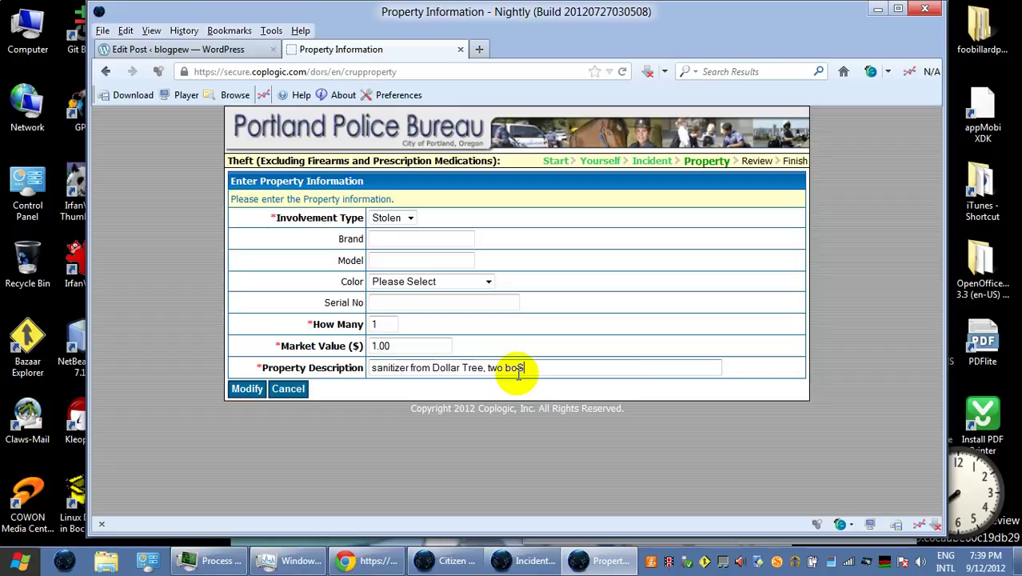
pyautogui.hotkey('ctrl', 'z')
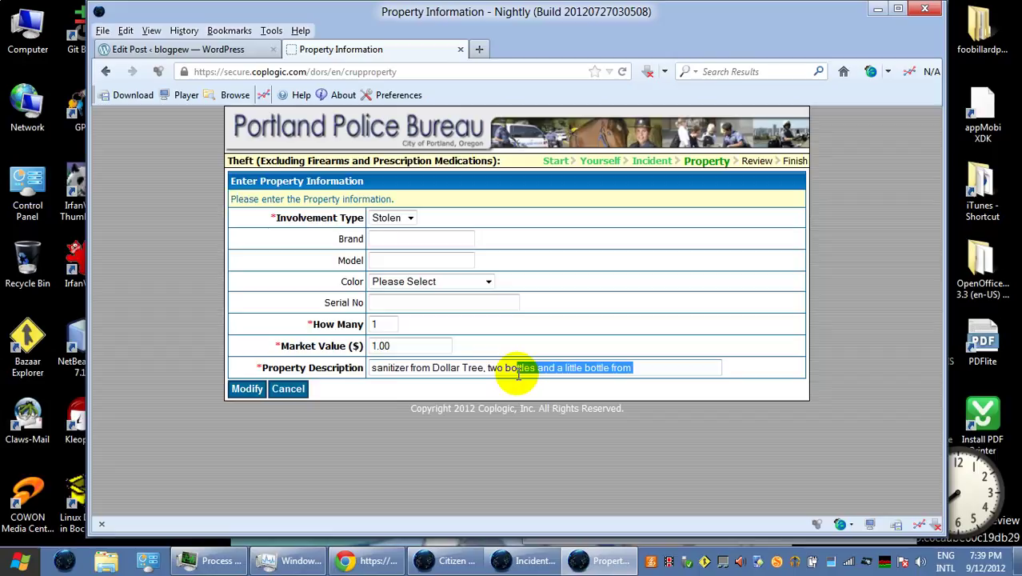
pyautogui.click(675, 370)
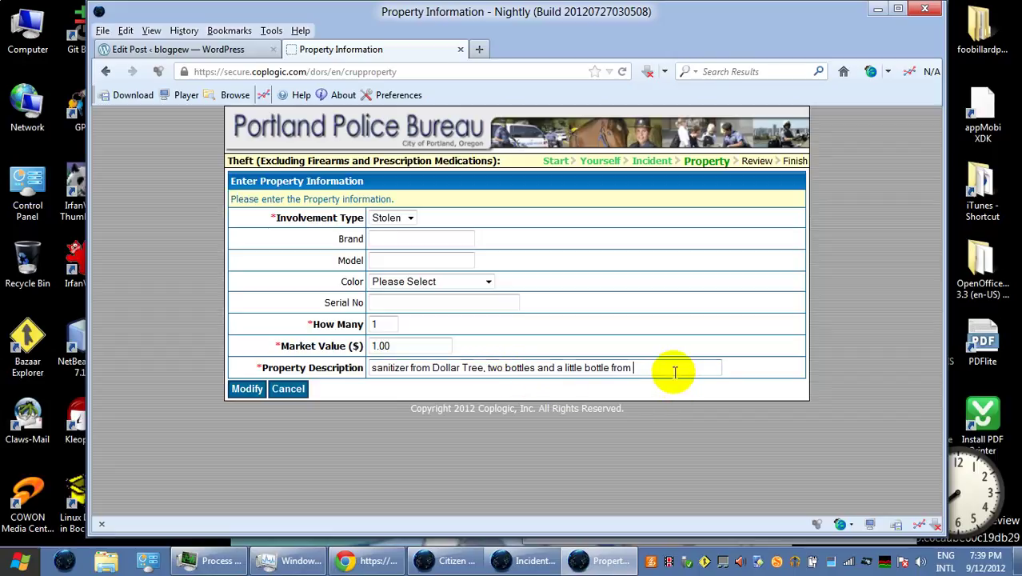
pyautogui.write('St Michael')
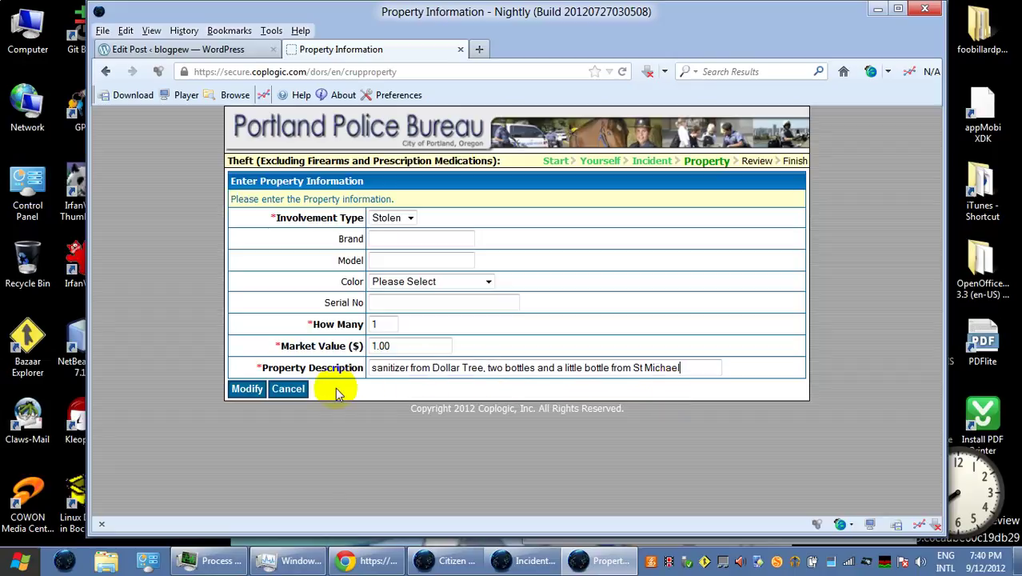
pyautogui.click(249, 391)
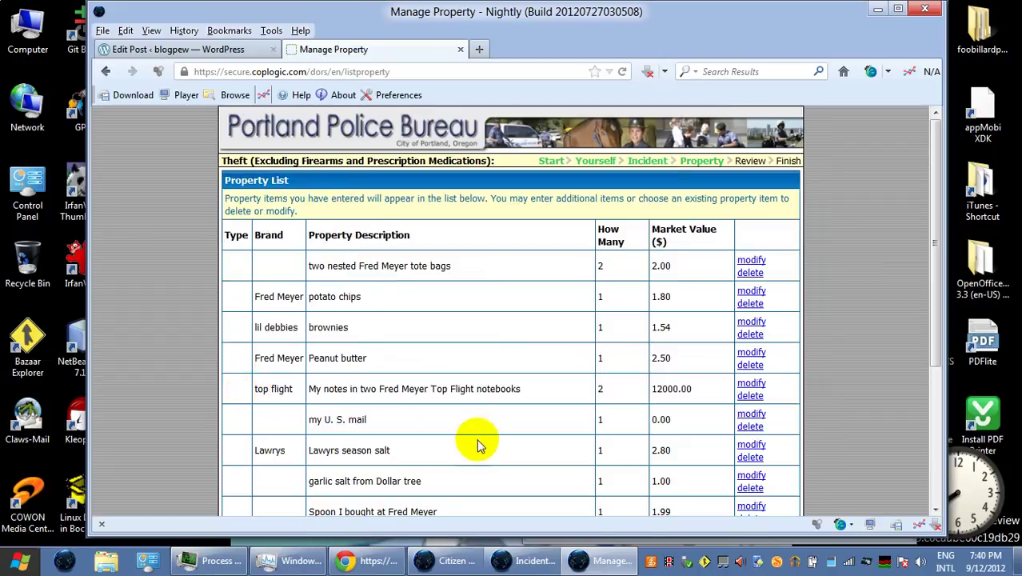
# Start a fifteenth property item without a brand, with quantity 1 and market value 1.00 dollars.
pyautogui.scroll(-5, 474, 418)
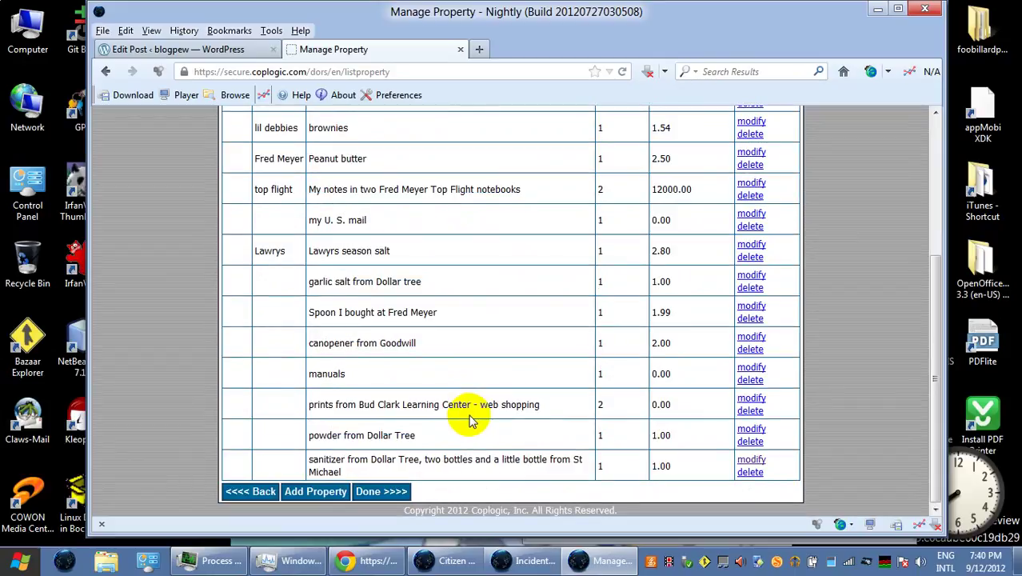
pyautogui.click(327, 494)
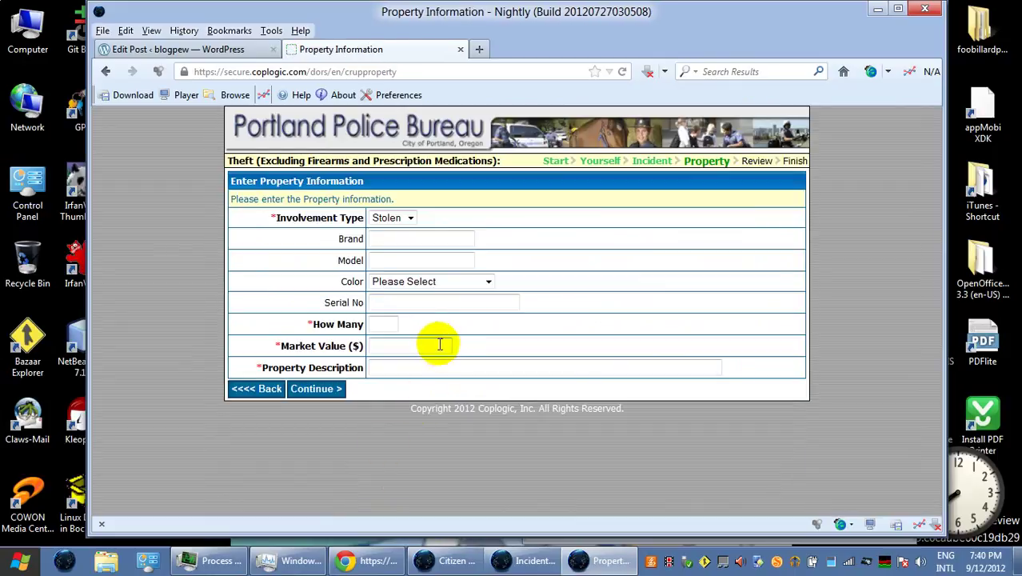
pyautogui.click(387, 325)
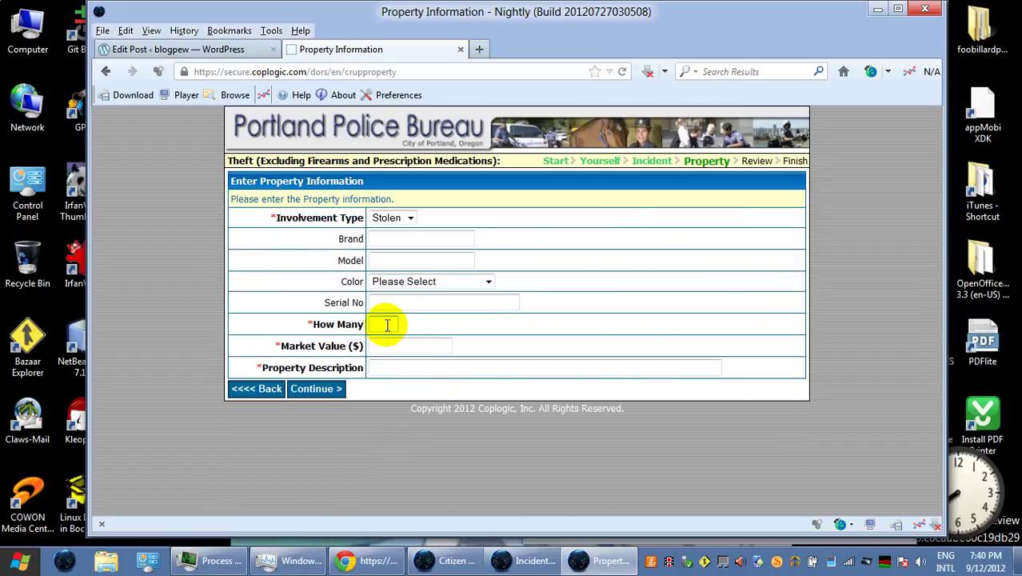
pyautogui.write('1')
pyautogui.click(404, 346)
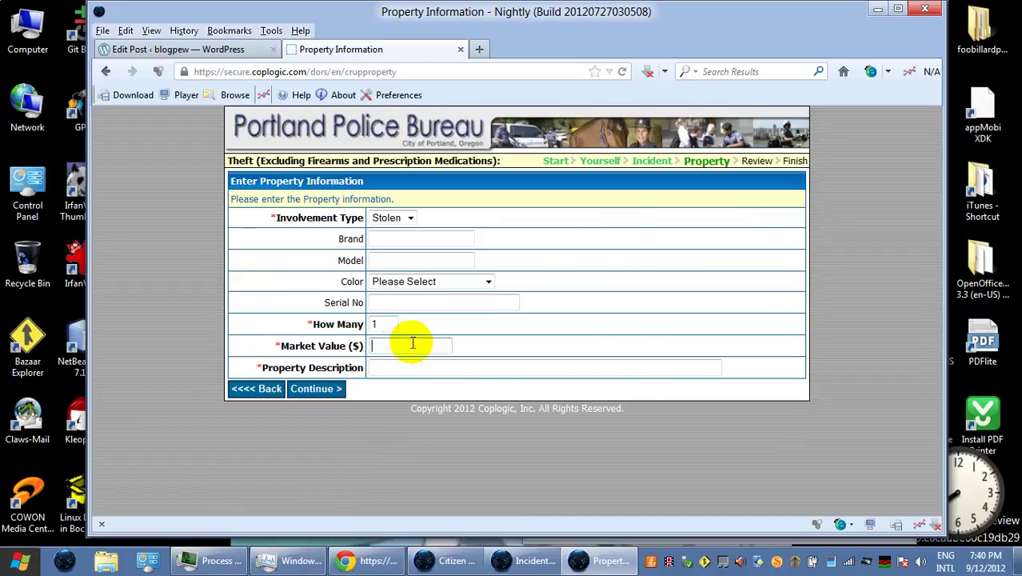
pyautogui.click(413, 345)
pyautogui.click(417, 369)
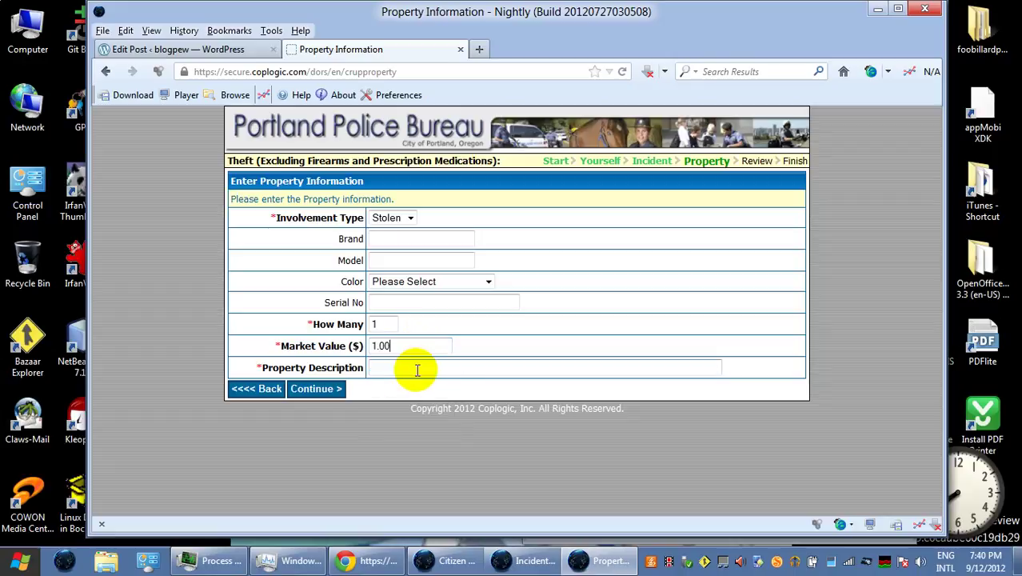
# Describe the fifteenth item as "foot powder from Dollar Tree" and save it to the property list.
pyautogui.click(407, 368)
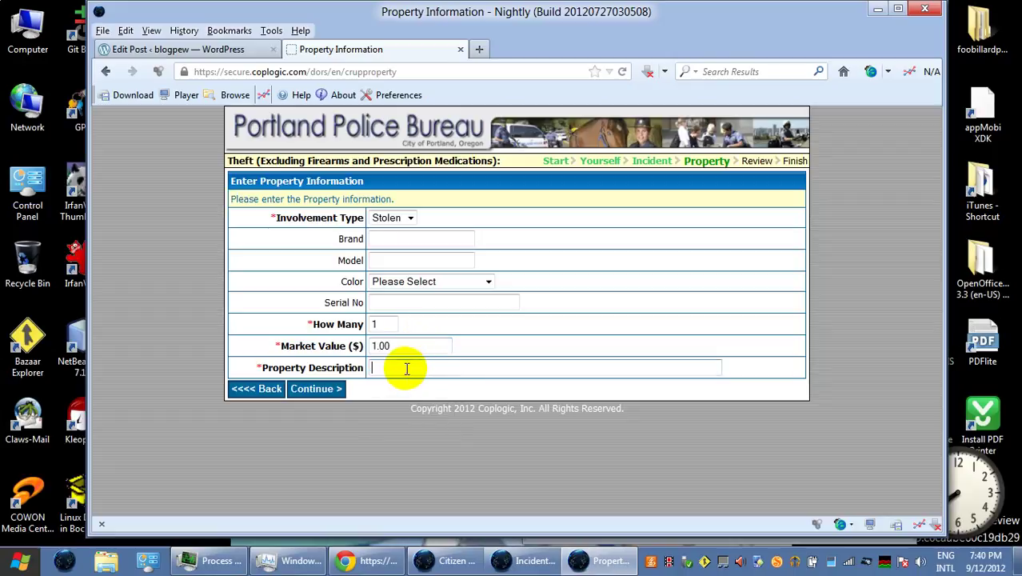
pyautogui.click(406, 368)
pyautogui.write('foot')
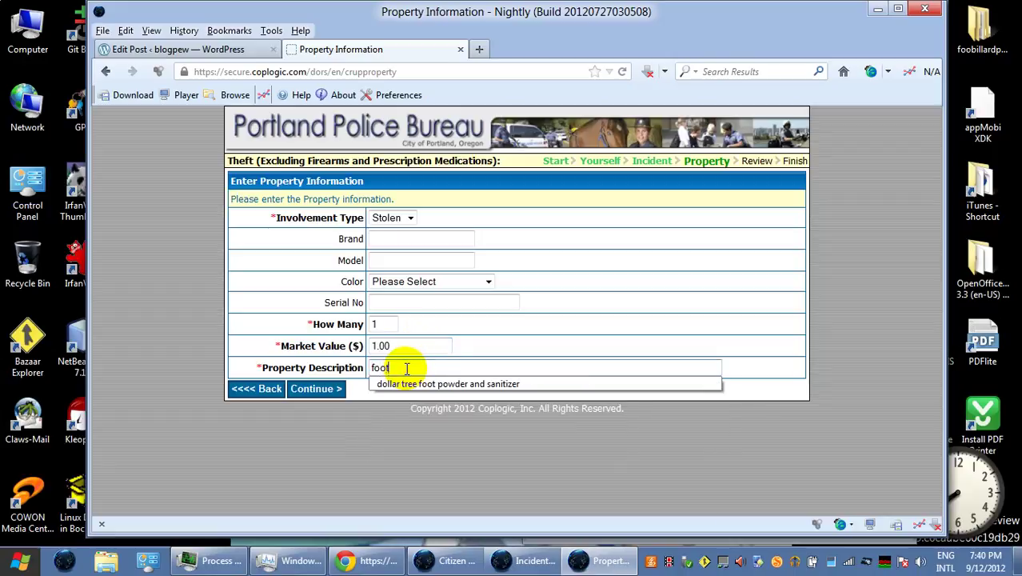
pyautogui.write(' powder from Dollar Tree')
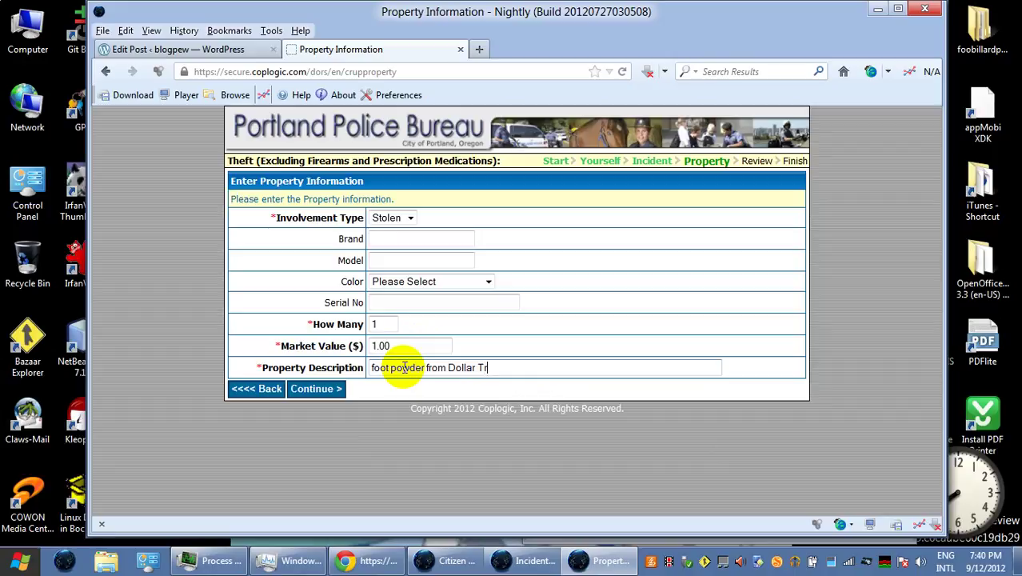
pyautogui.click(332, 395)
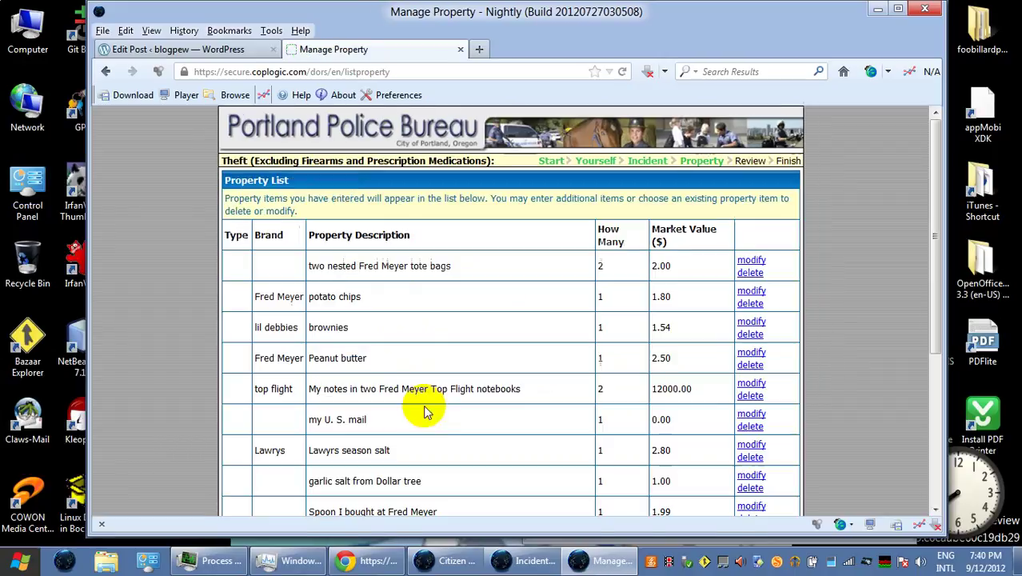
# Finish the property list to reach the report review, and bookmark the Review Report page.
pyautogui.scroll(-5, 454, 408)
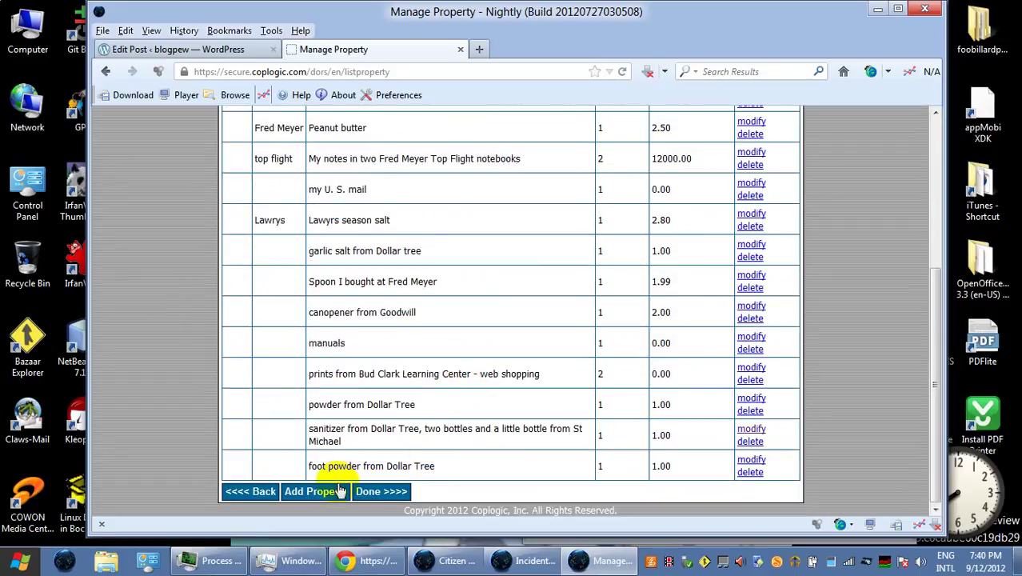
pyautogui.click(383, 491)
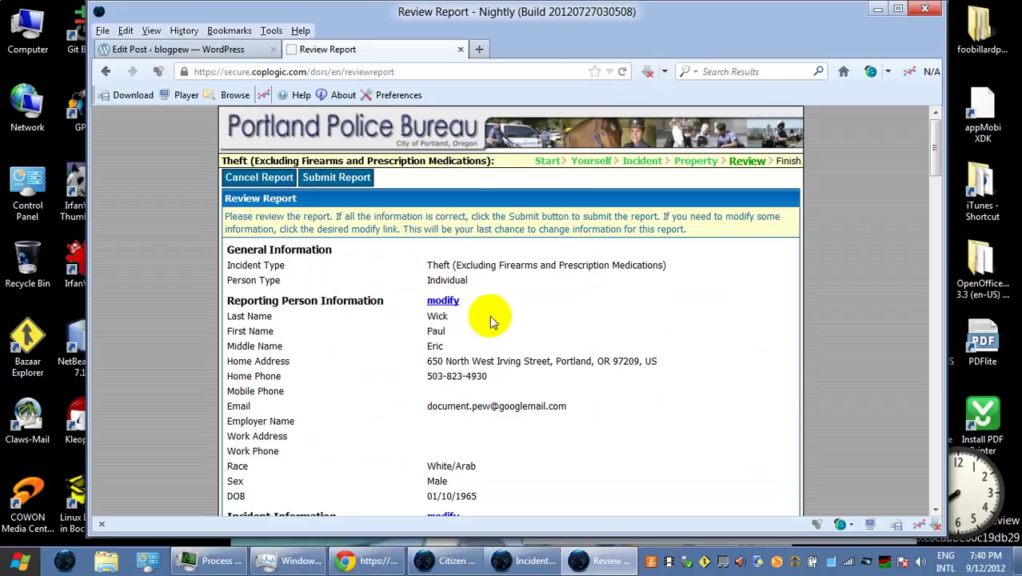
pyautogui.rightClick(133, 158)
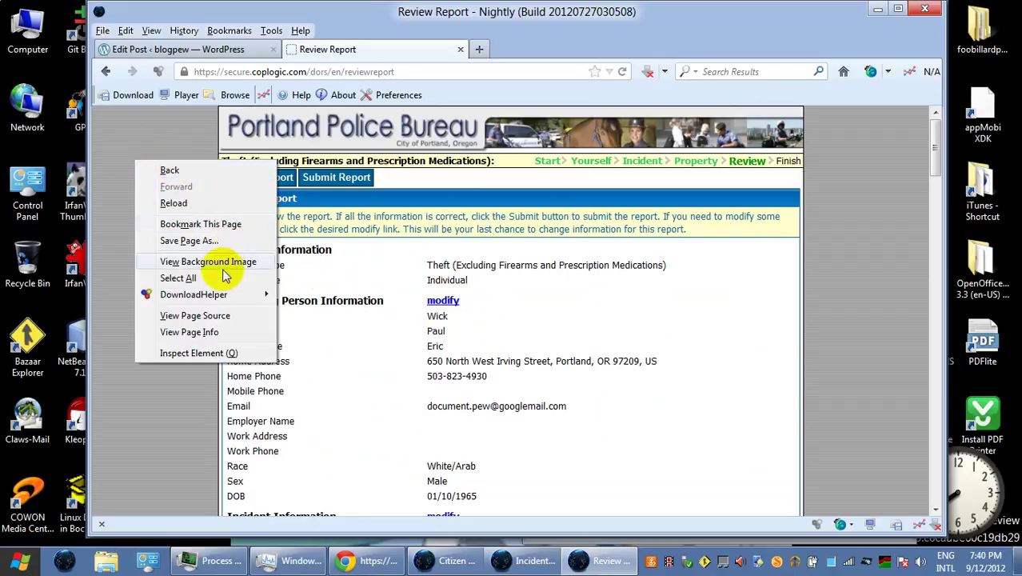
pyautogui.moveTo(244, 294)
pyautogui.rightClick(385, 267)
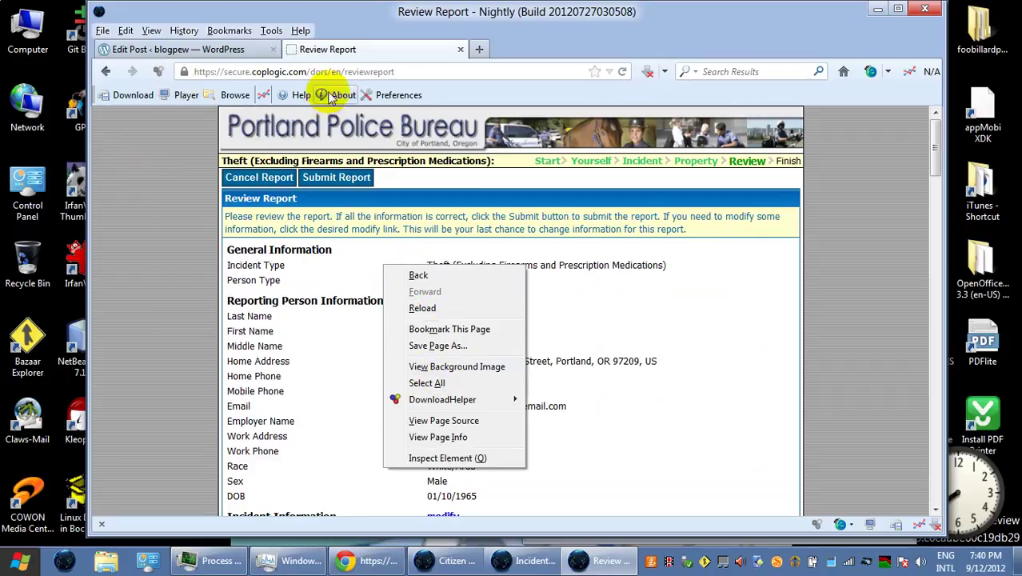
pyautogui.click(230, 31)
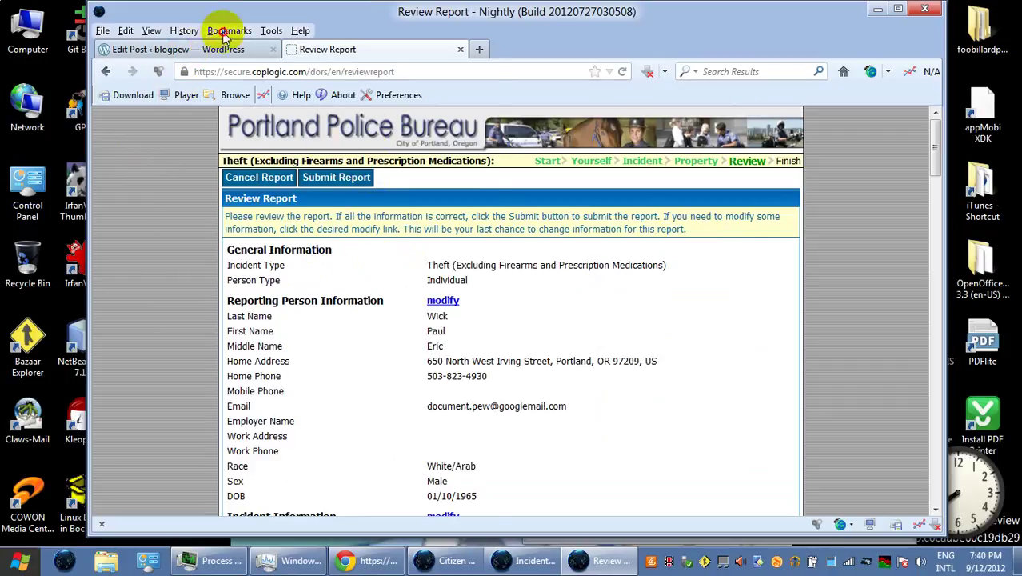
pyautogui.click(230, 30)
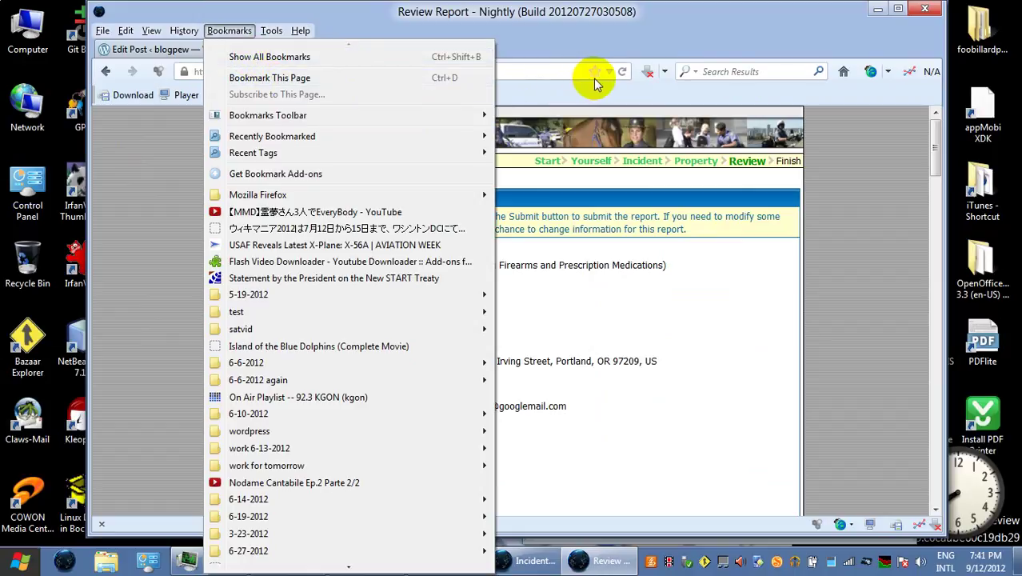
pyautogui.click(347, 79)
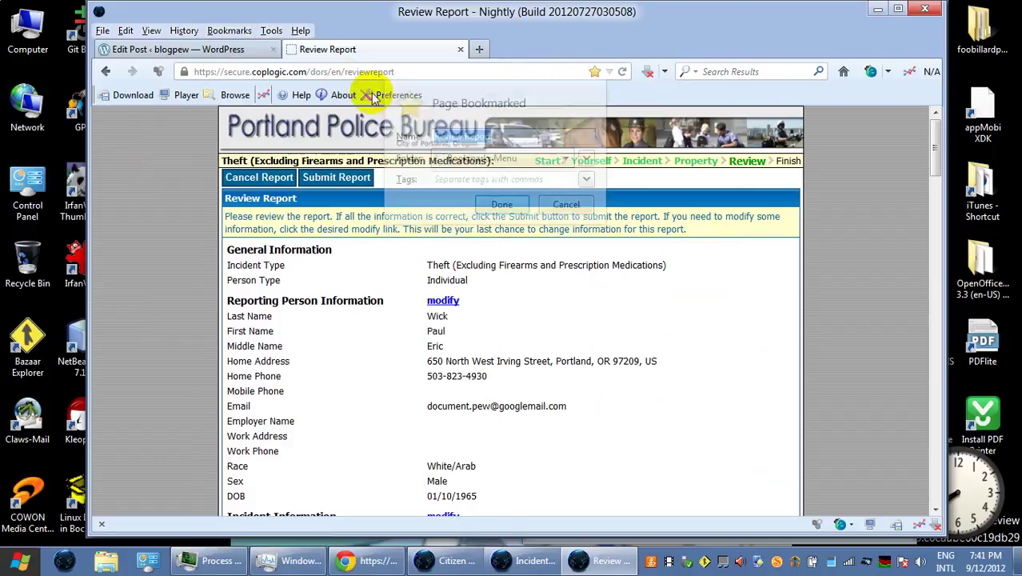
pyautogui.click(503, 207)
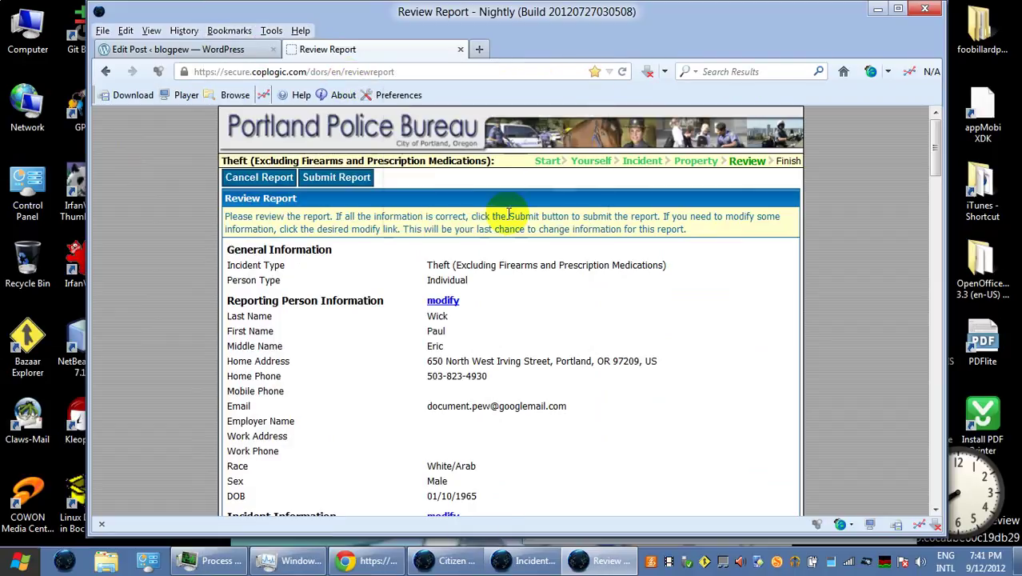
# Save the review page as the complete web page reviewreport.htm in F:\log\cenlib_9-12-2012.
pyautogui.click(104, 32)
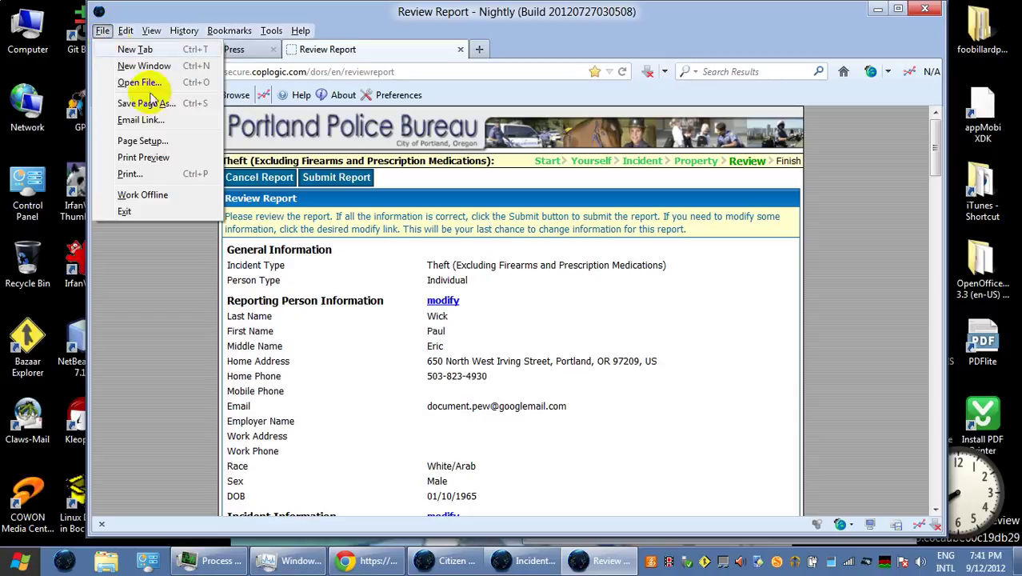
pyautogui.press('Escape')
pyautogui.hotkey('ctrl', 's')
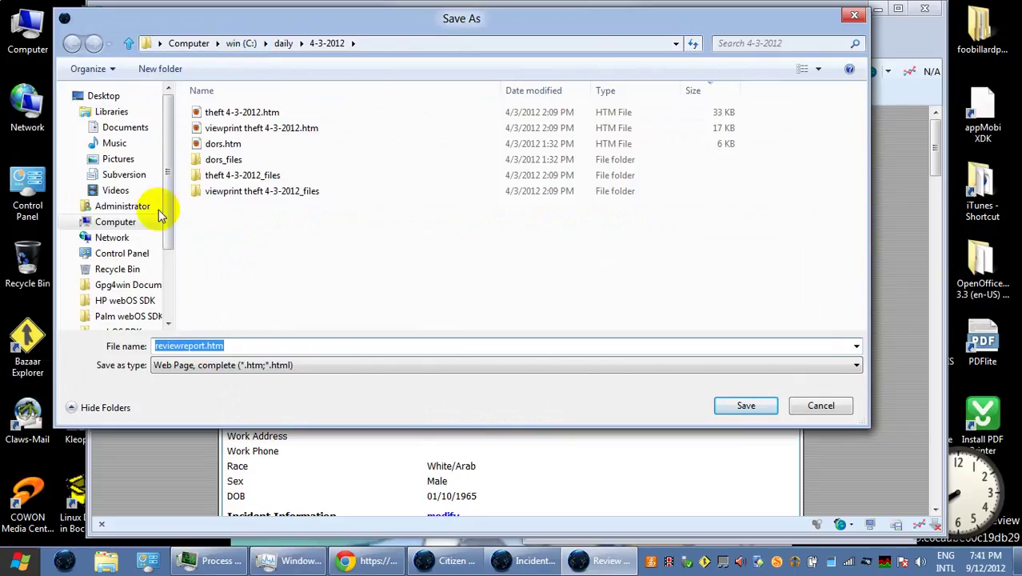
pyautogui.click(122, 222)
pyautogui.doubleClick(645, 130)
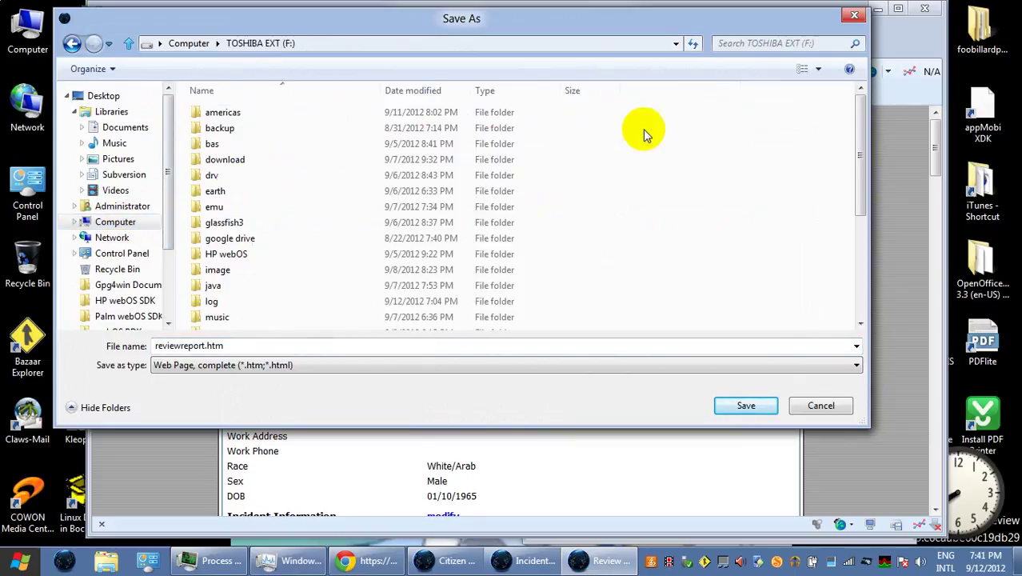
pyautogui.doubleClick(212, 301)
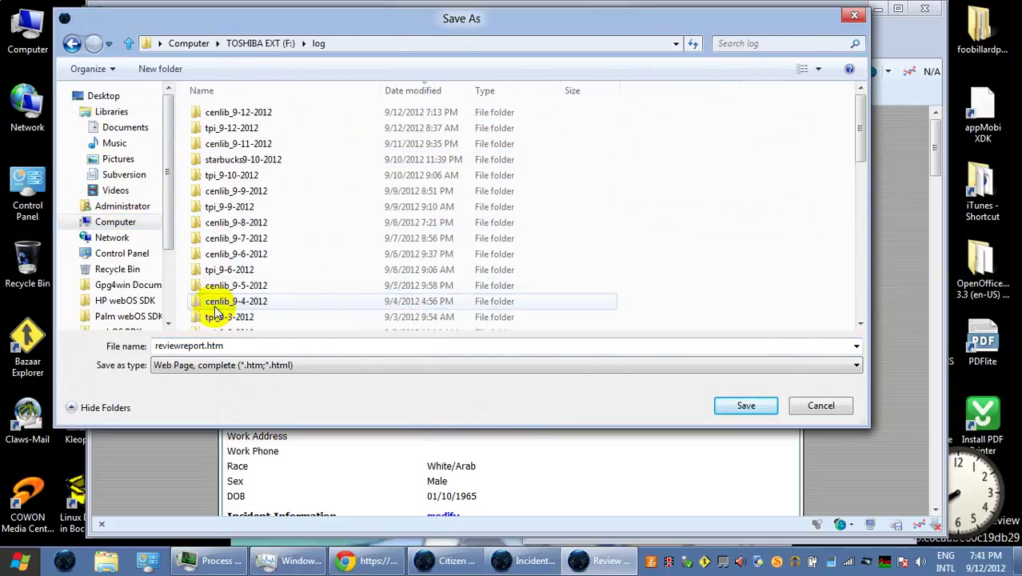
pyautogui.doubleClick(240, 114)
pyautogui.click(283, 360)
pyautogui.click(730, 409)
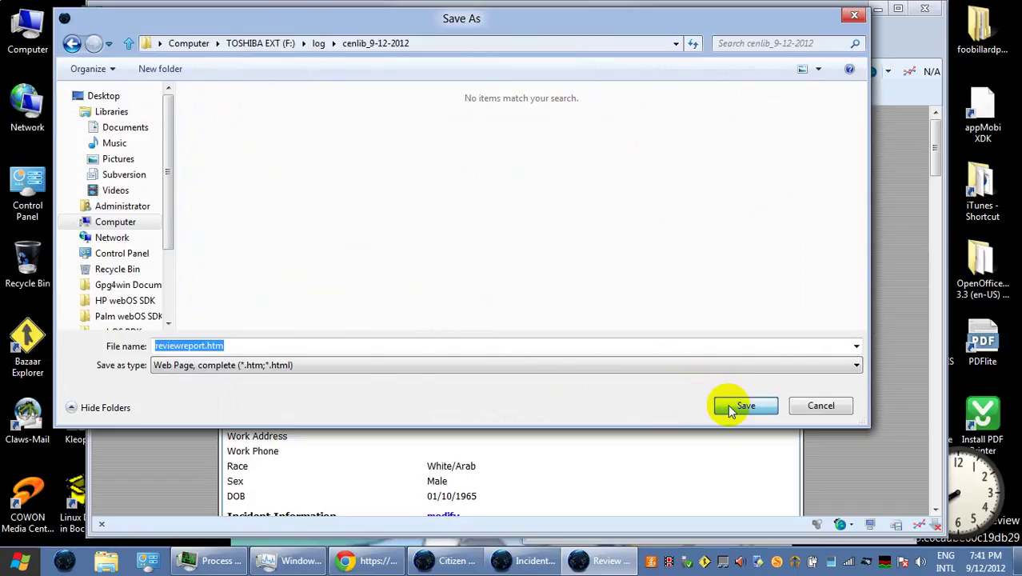
pyautogui.click(728, 404)
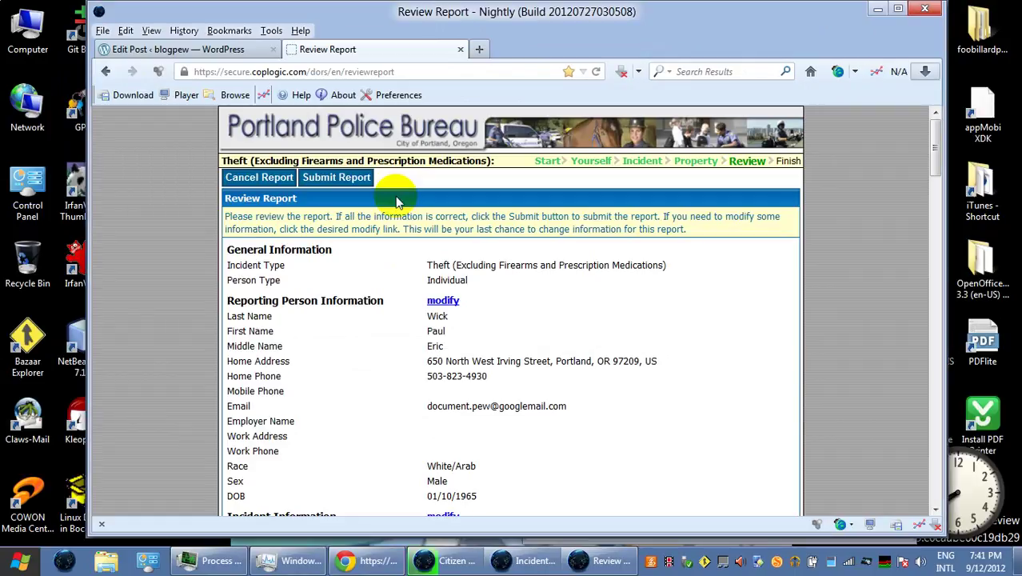
# Print all pages of the review report with the Microsoft XPS Document Writer.
pyautogui.click(103, 32)
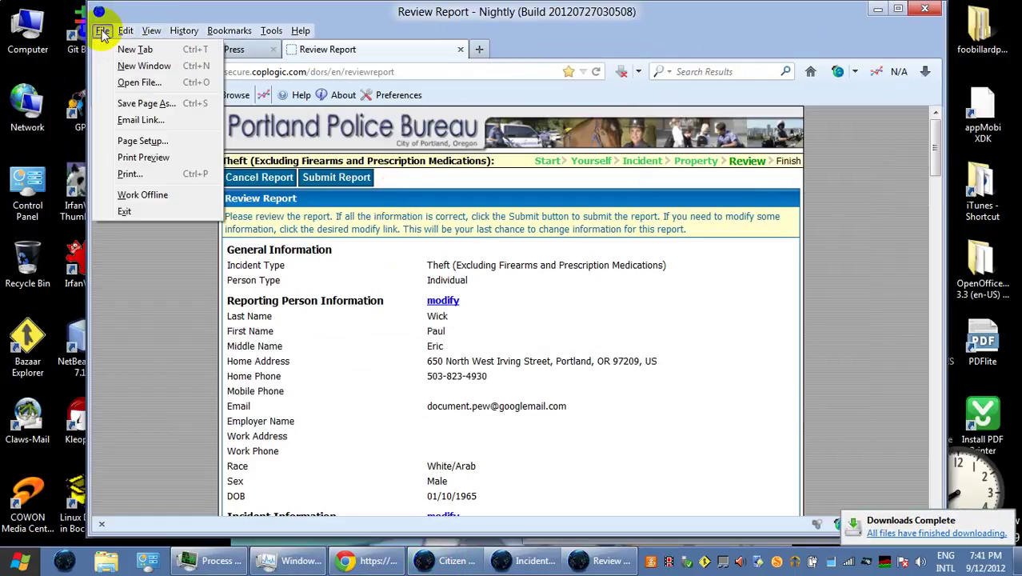
pyautogui.click(142, 172)
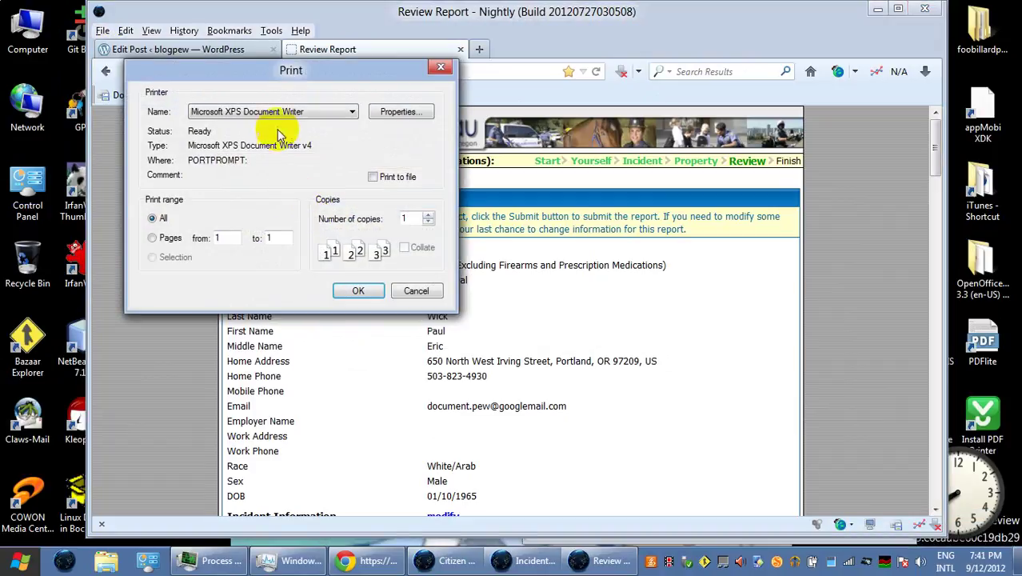
pyautogui.click(278, 116)
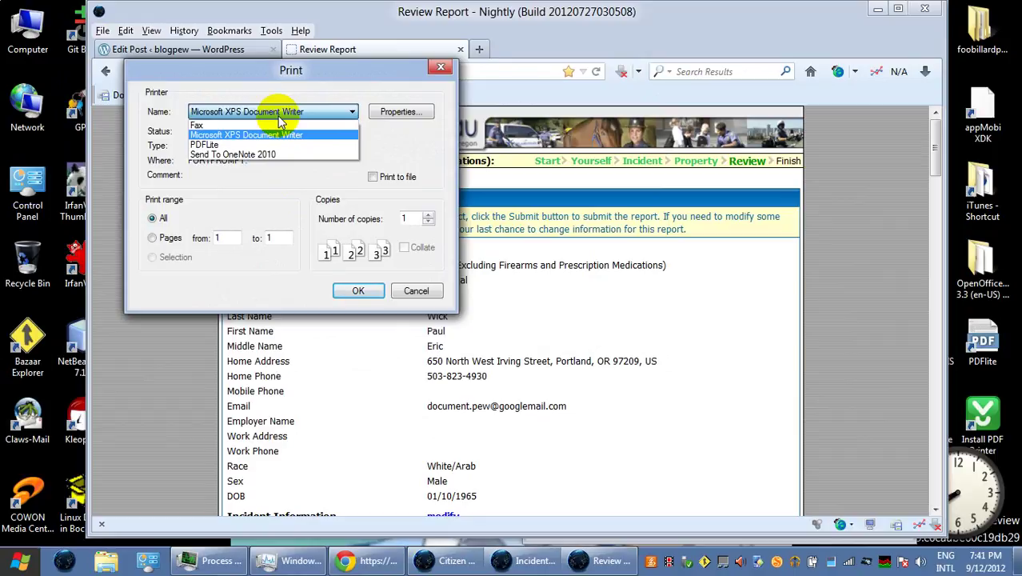
pyautogui.click(280, 116)
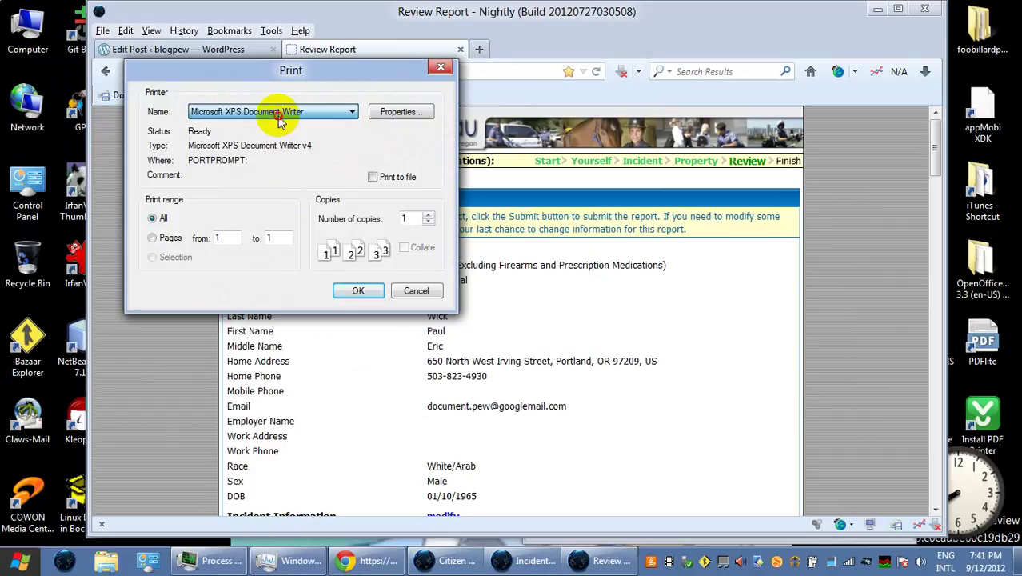
pyautogui.click(356, 293)
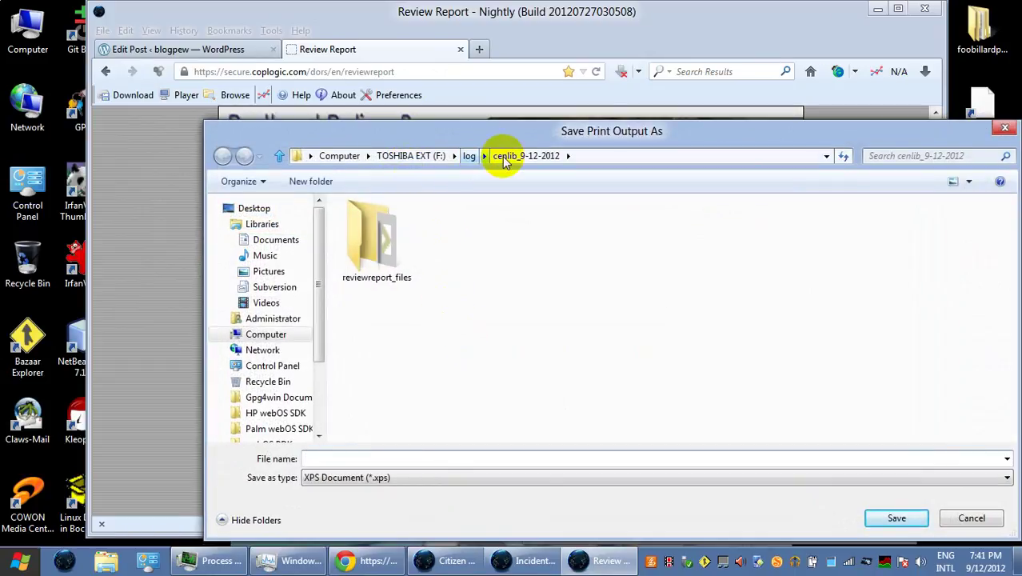
# Save the print output as the XPS document "theft 9-12-reviewreport" in the cenlib_9-12-2012 folder of log.
pyautogui.click(472, 160)
pyautogui.doubleClick(418, 222)
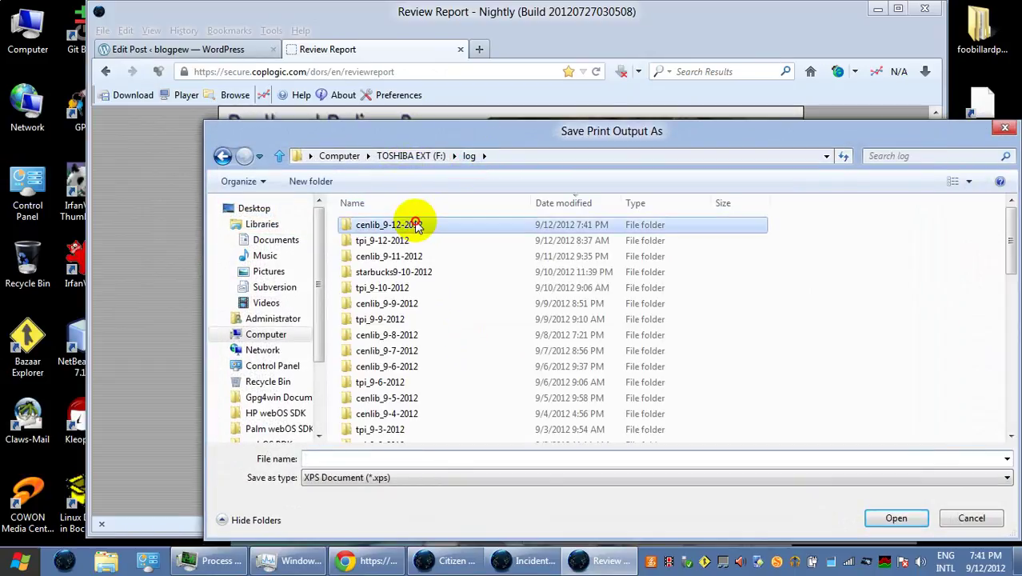
pyautogui.click(382, 458)
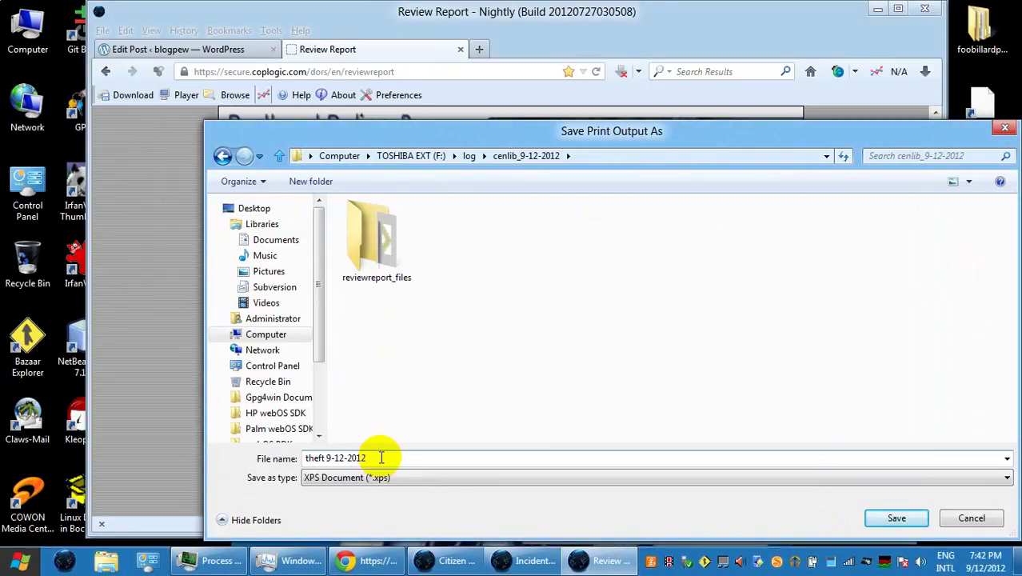
pyautogui.press('BackSpace')
pyautogui.press('BackSpace')
pyautogui.press('BackSpace')
pyautogui.press('BackSpace')
pyautogui.write('reviewreport')
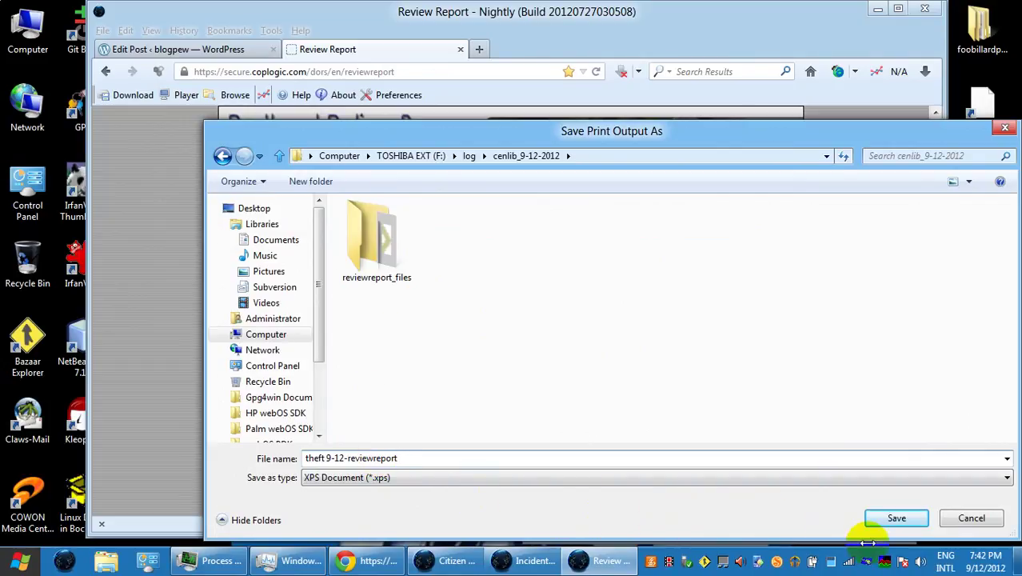
pyautogui.click(883, 521)
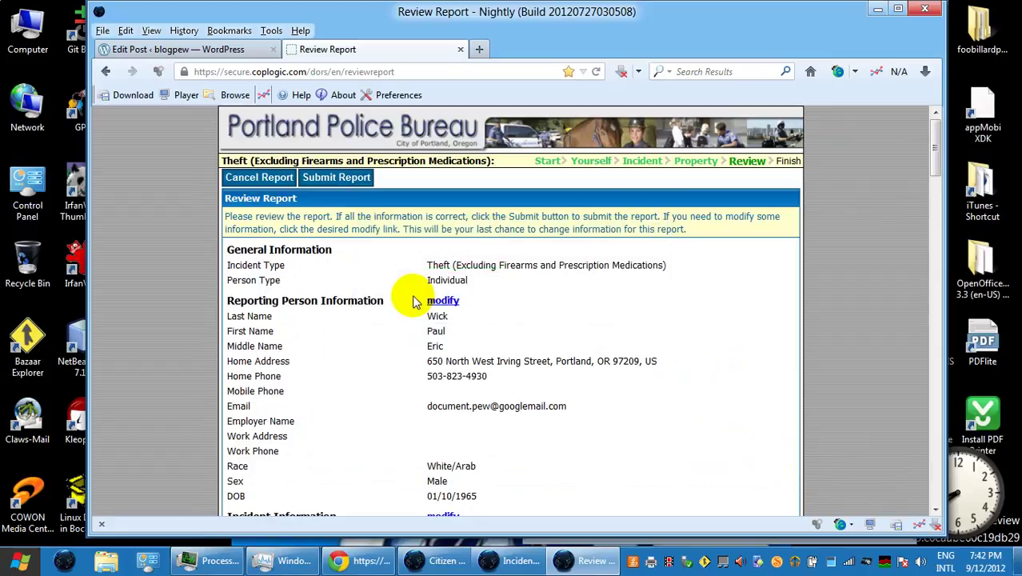
# Submit the theft report and open its printable temporary version.
pyautogui.click(357, 179)
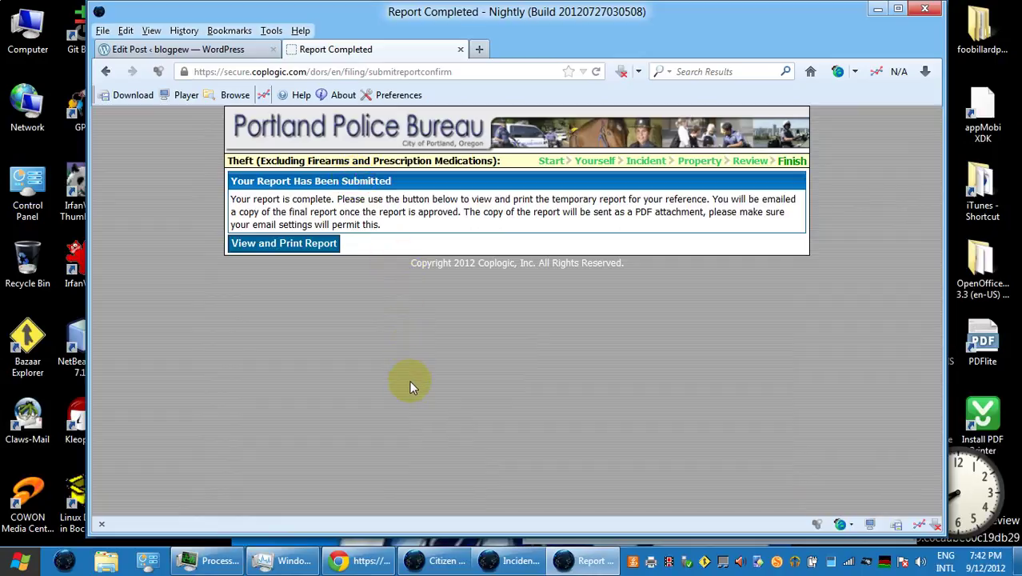
pyautogui.click(282, 250)
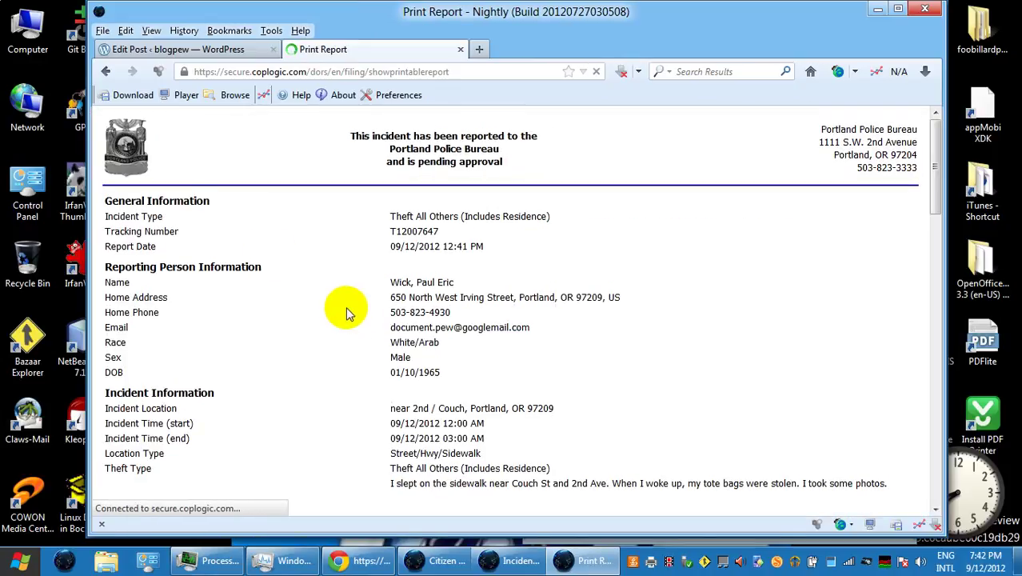
# Print all pages of the temporary report with the Microsoft XPS Document Writer and show the destination folder in Details view.
pyautogui.click(103, 31)
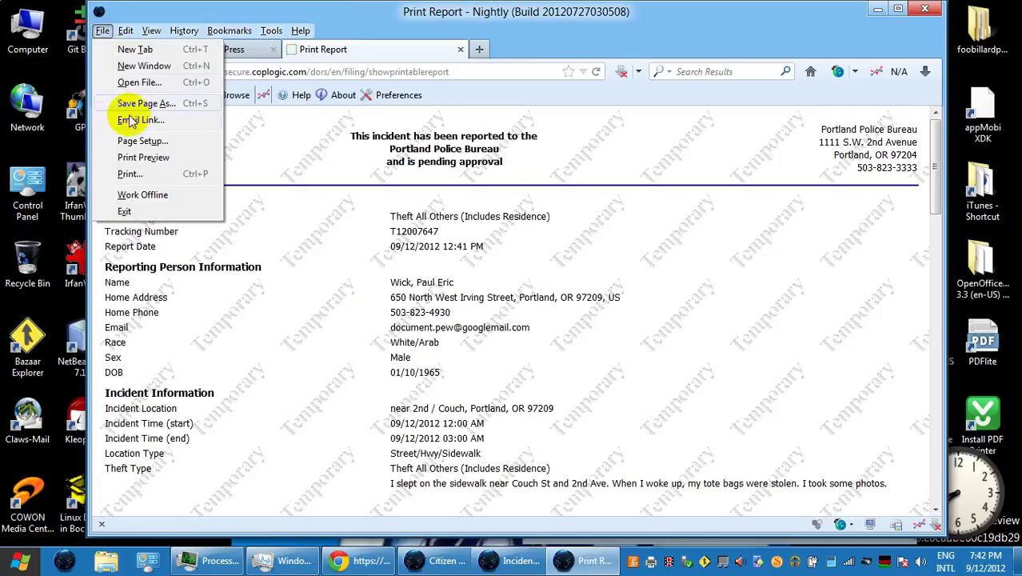
pyautogui.click(159, 176)
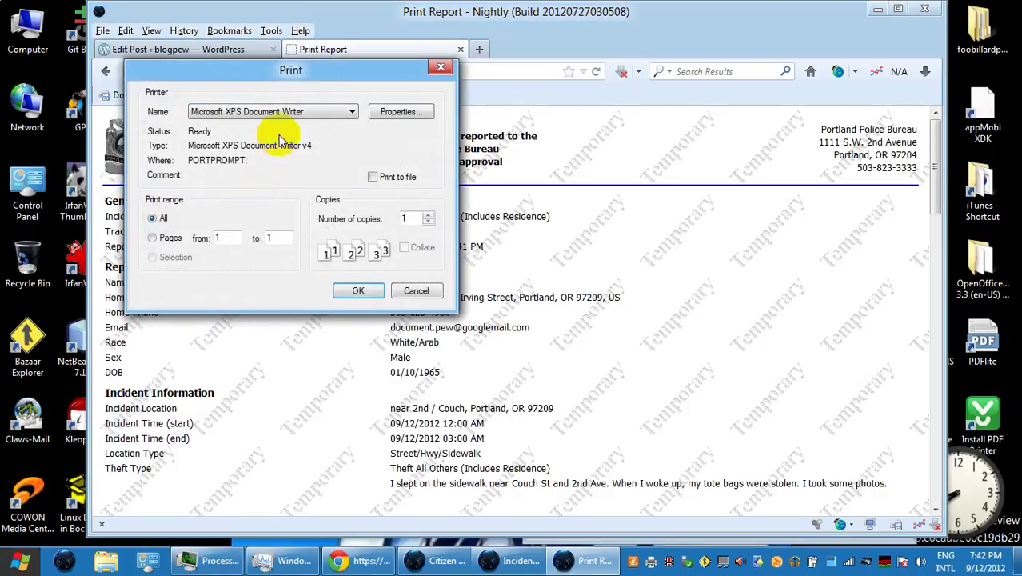
pyautogui.click(354, 292)
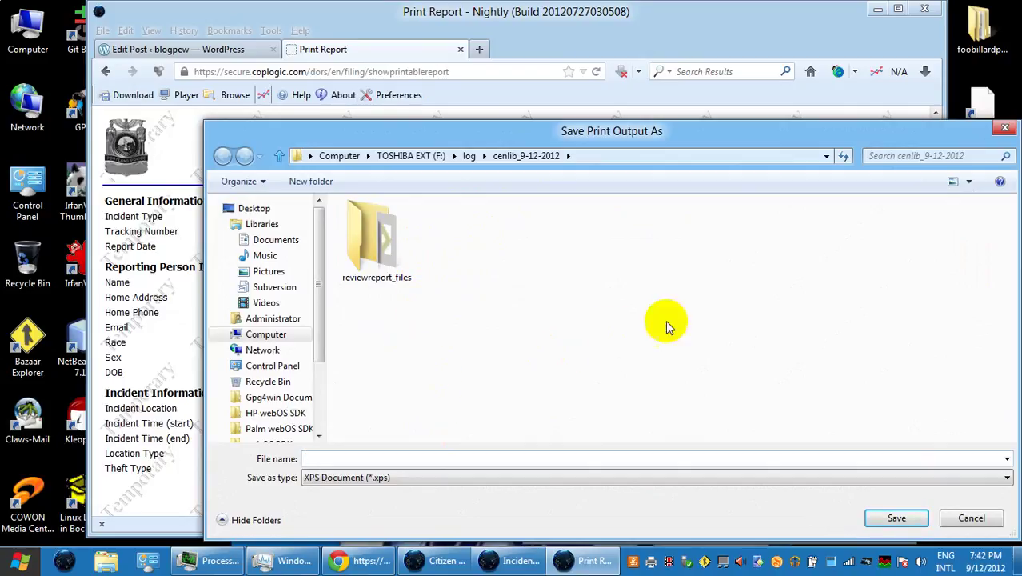
pyautogui.click(967, 181)
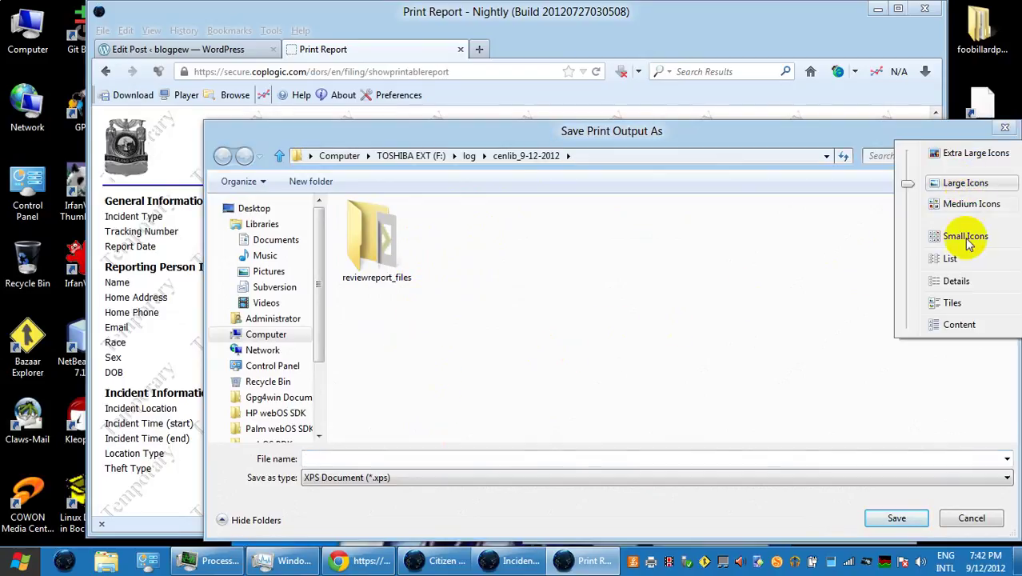
pyautogui.click(954, 279)
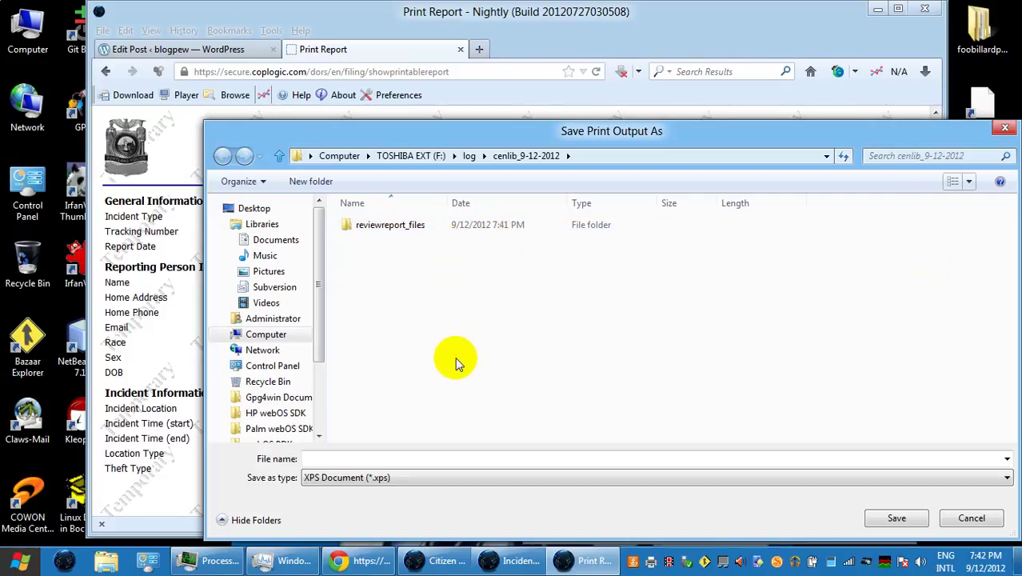
# Save the print output as the XPS document "theft 9-12-2012 showprintablereport" in the cenlib_9-12-2012 folder.
pyautogui.click(403, 459)
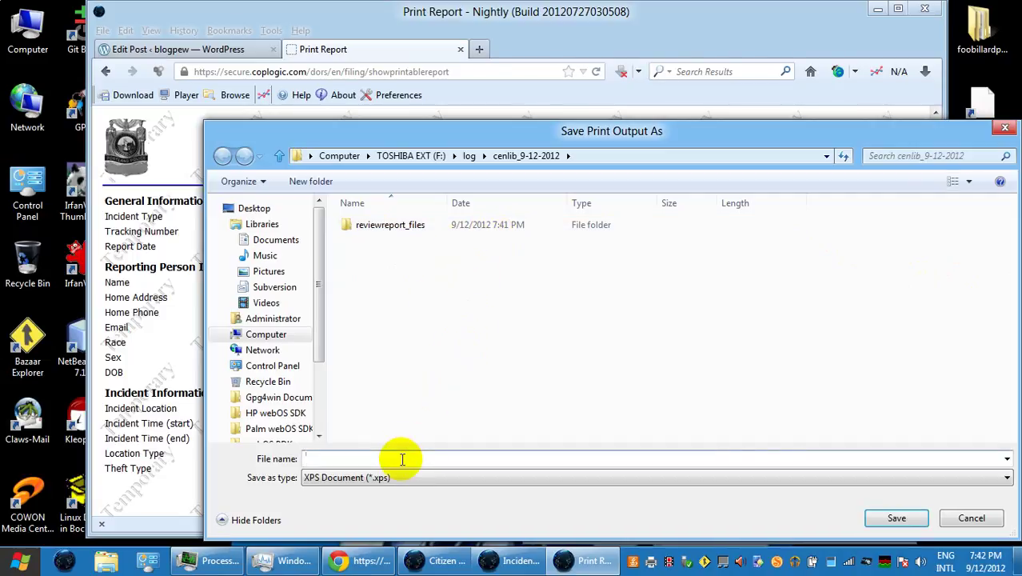
pyautogui.write('thef')
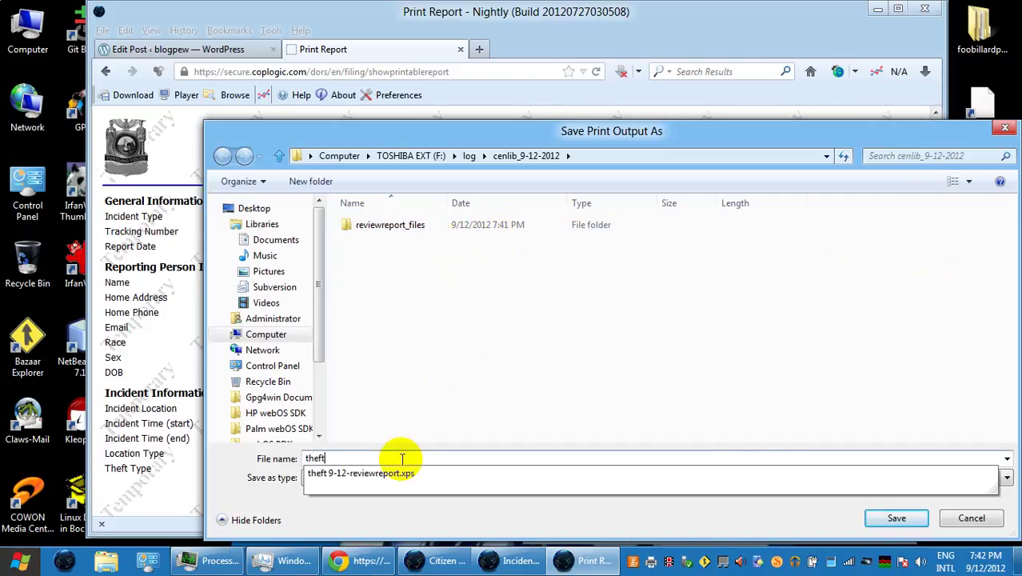
pyautogui.write('t')
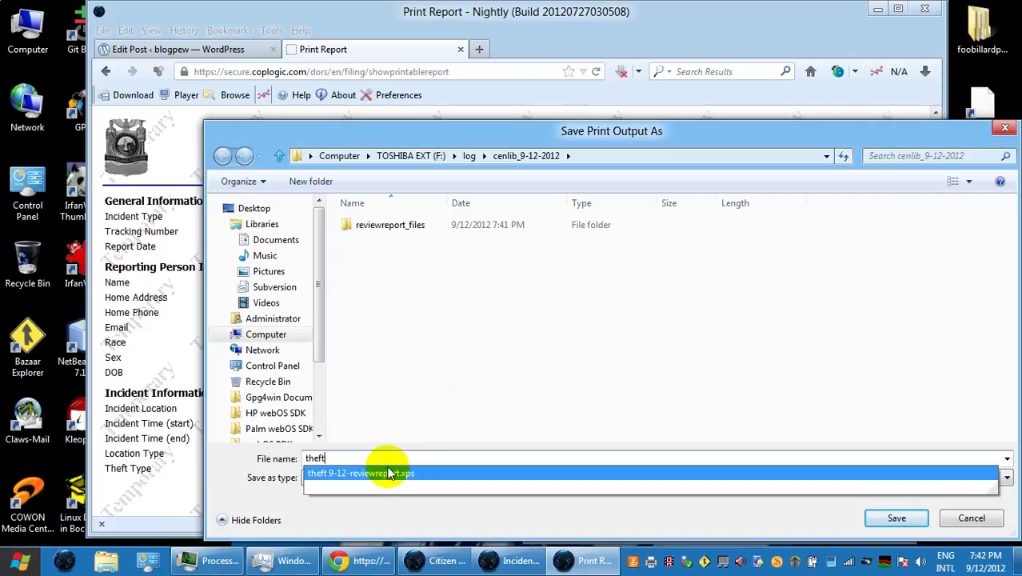
pyautogui.click(392, 473)
pyautogui.click(366, 459)
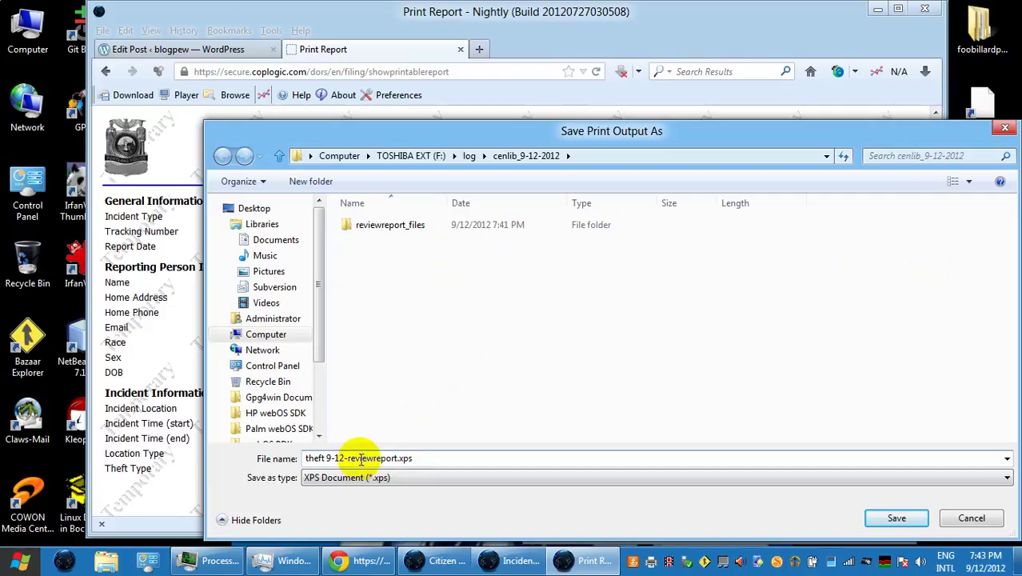
pyautogui.moveTo(346, 458); pyautogui.dragTo(473, 456)
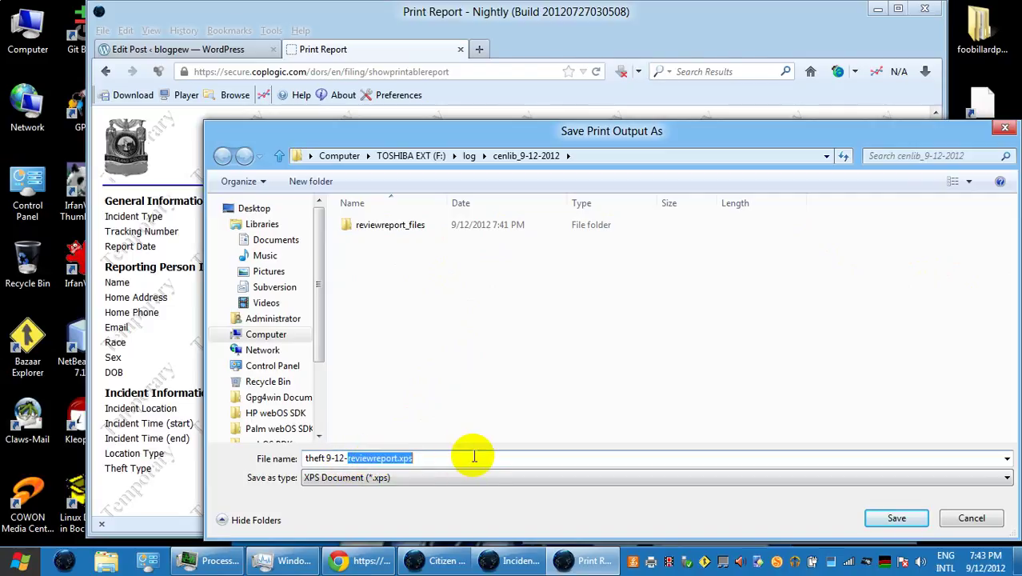
pyautogui.press('BackSpace')
pyautogui.write('2012 showprintabl')
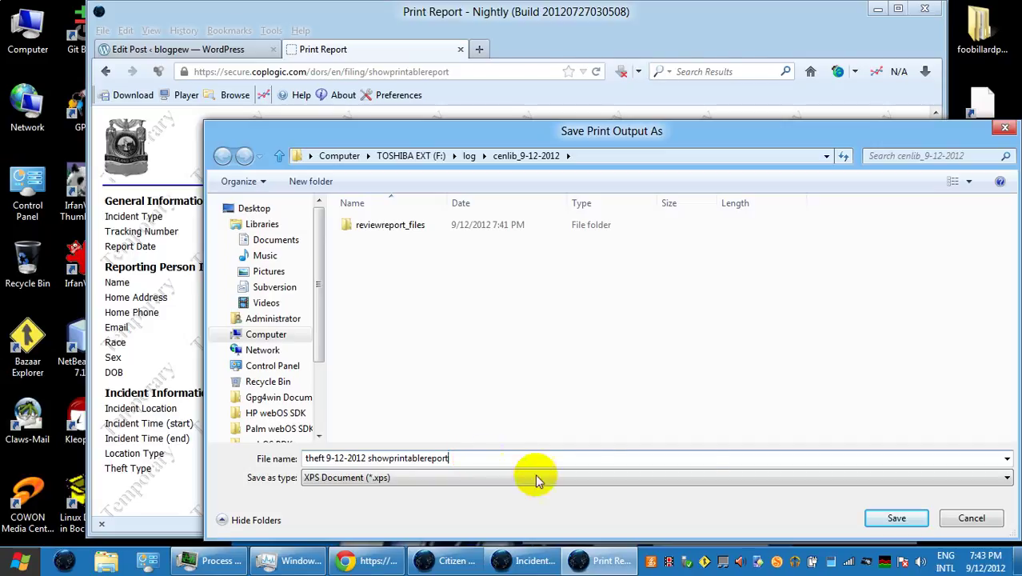
pyautogui.click(874, 520)
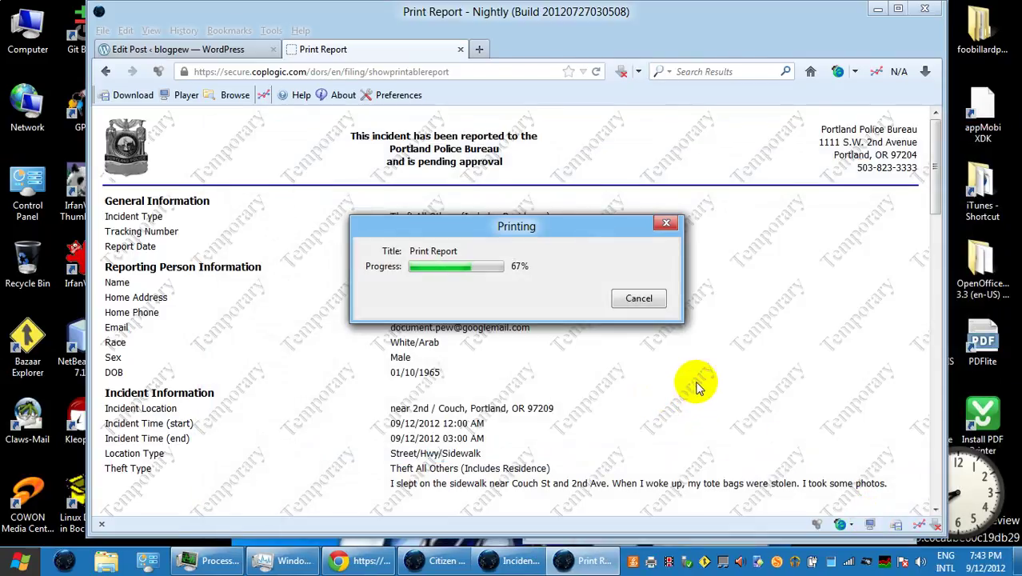
# Print all pages of the temporary report with the PDFLite printer.
pyautogui.scroll(-5, 492, 288)
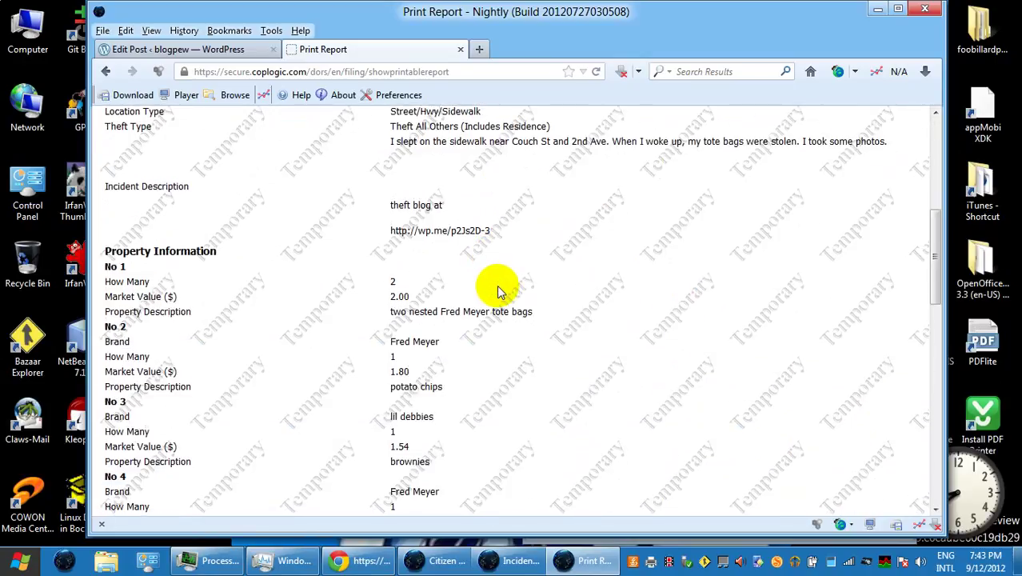
pyautogui.scroll(-1, 268, 176)
pyautogui.click(104, 32)
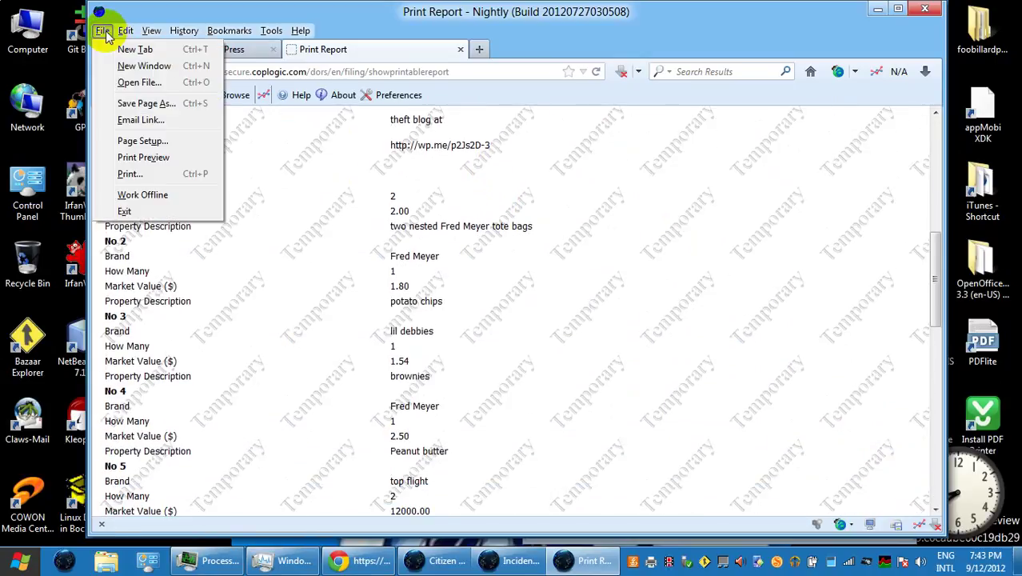
pyautogui.click(154, 175)
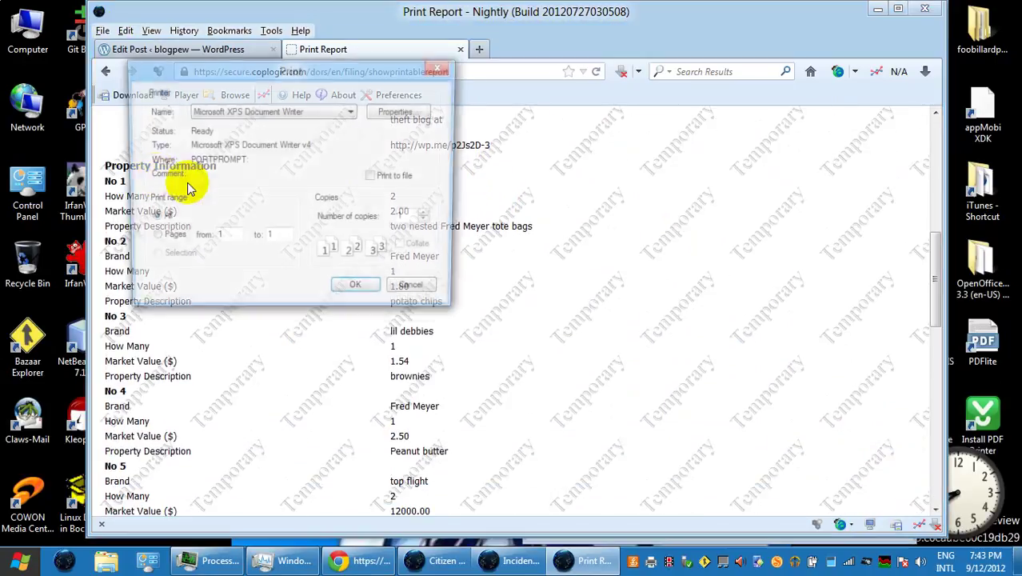
pyautogui.click(250, 113)
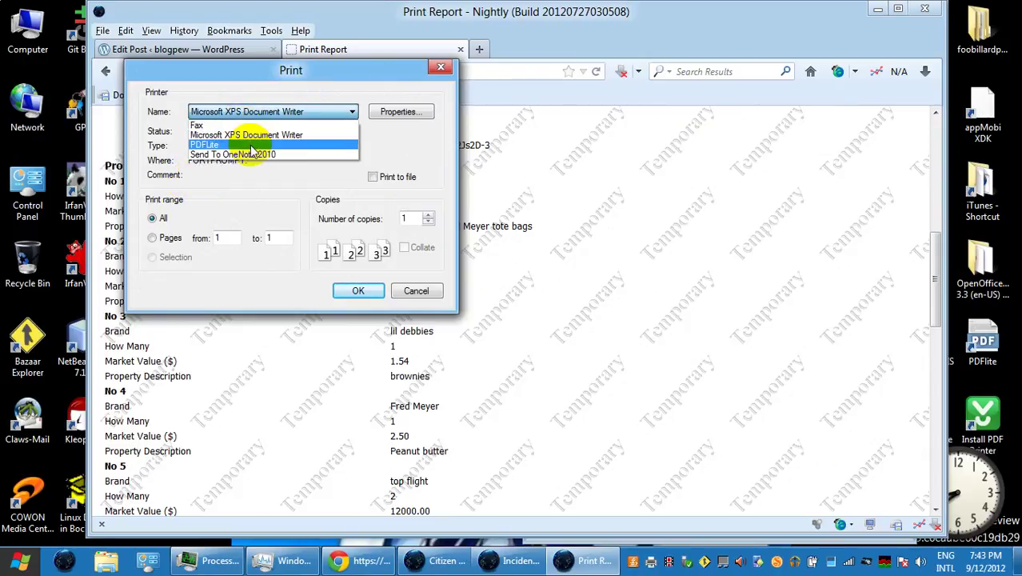
pyautogui.click(248, 144)
pyautogui.click(360, 292)
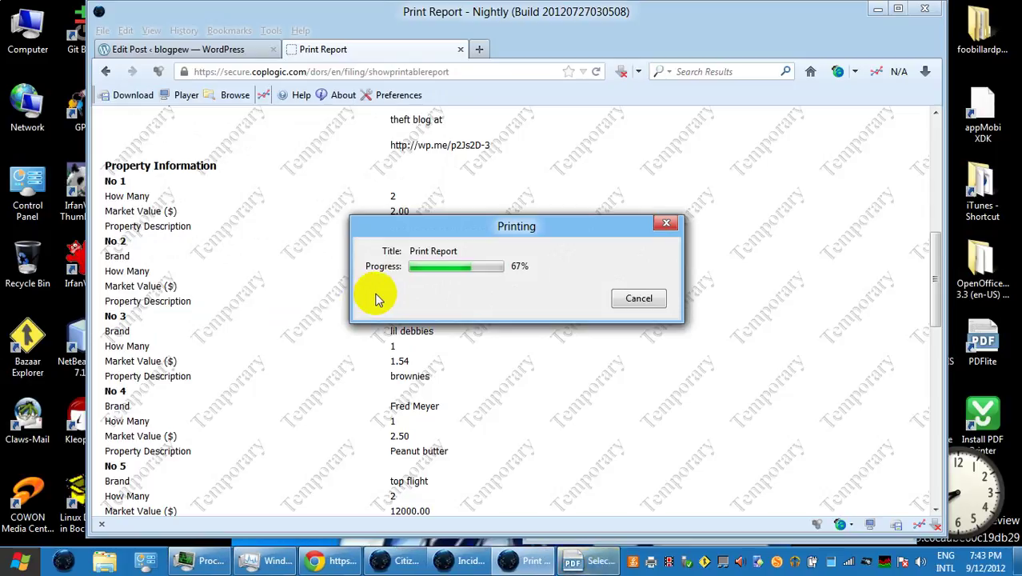
# Bring up the PDFLite file name dialog and open the cenlib_9-12-2012 folder inside log as the destination.
pyautogui.click(598, 558)
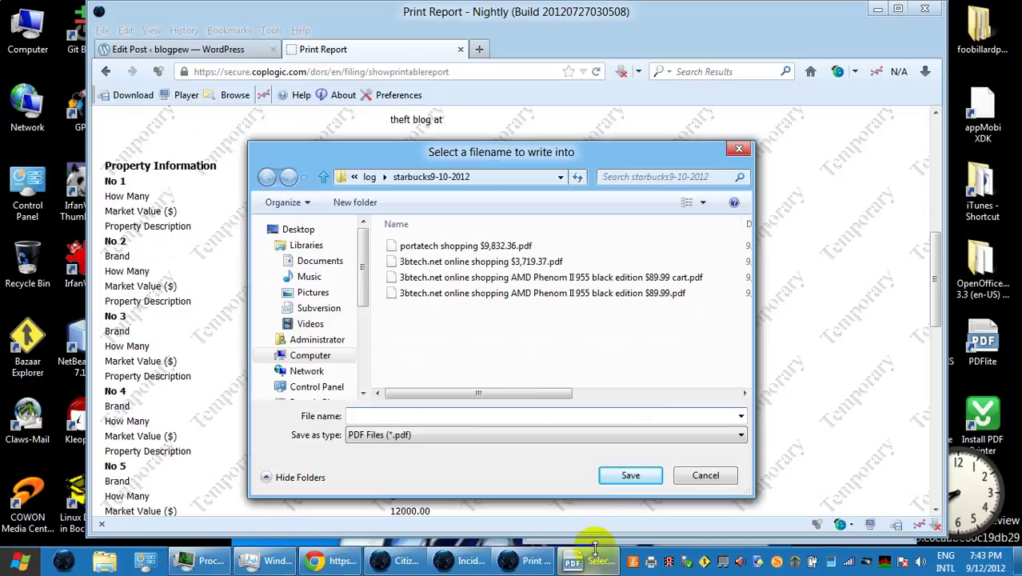
pyautogui.click(369, 177)
pyautogui.click(427, 248)
pyautogui.doubleClick(425, 249)
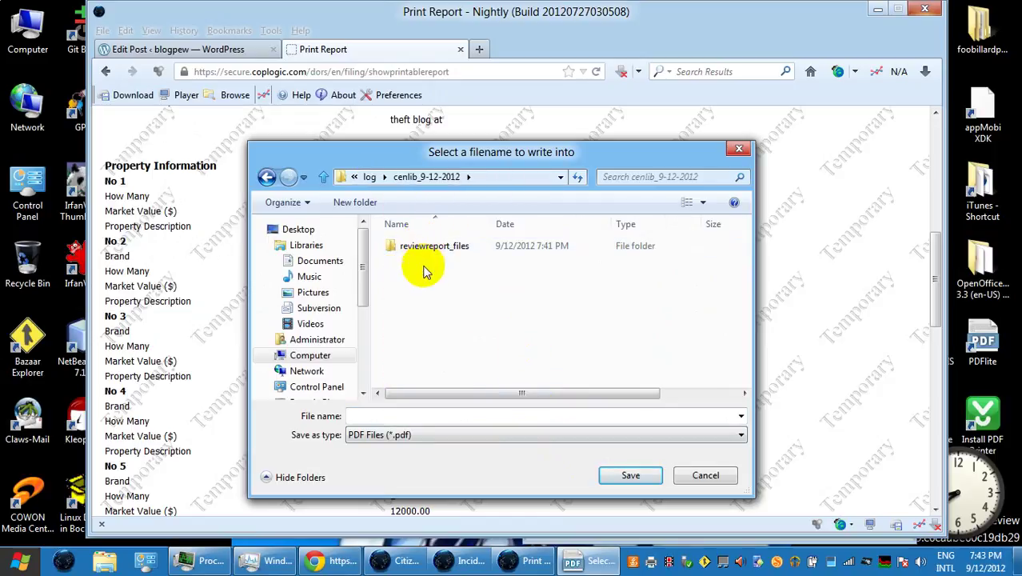
# Save the PDF as "theft 9-12-2012 showprintablereport", reusing the earlier file name without its .xps extension.
pyautogui.click(440, 415)
pyautogui.write('th')
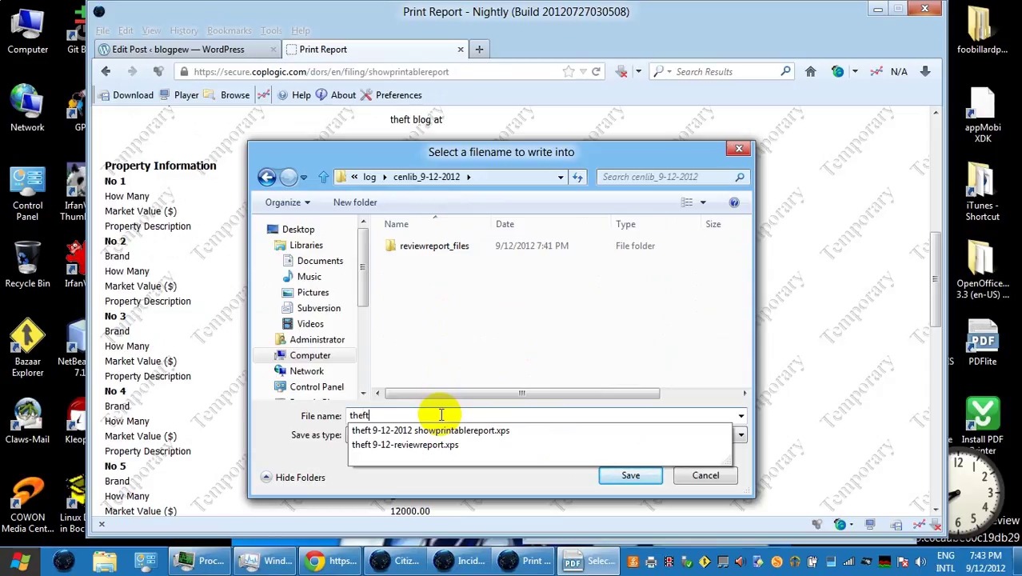
pyautogui.write('eft')
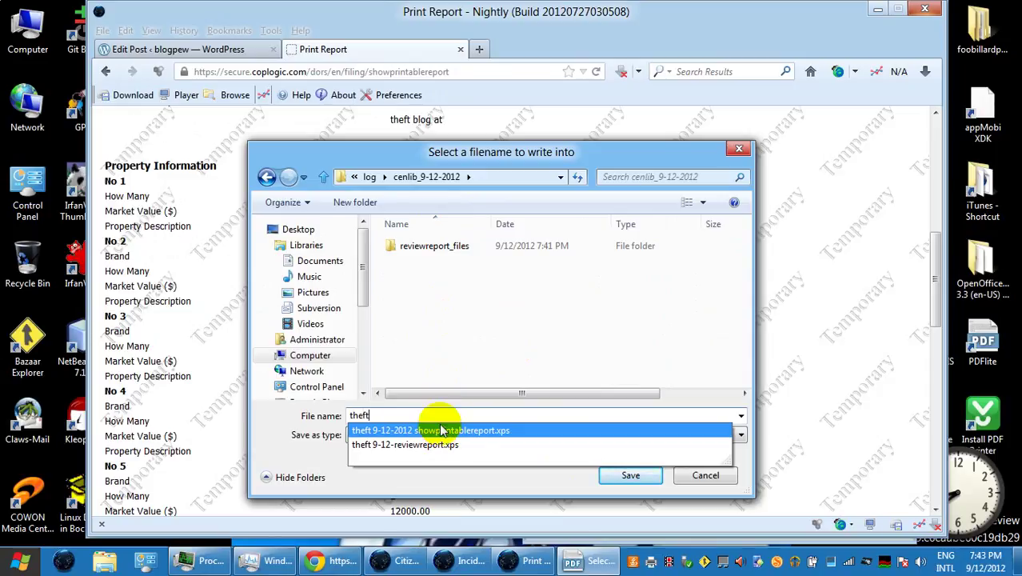
pyautogui.click(441, 430)
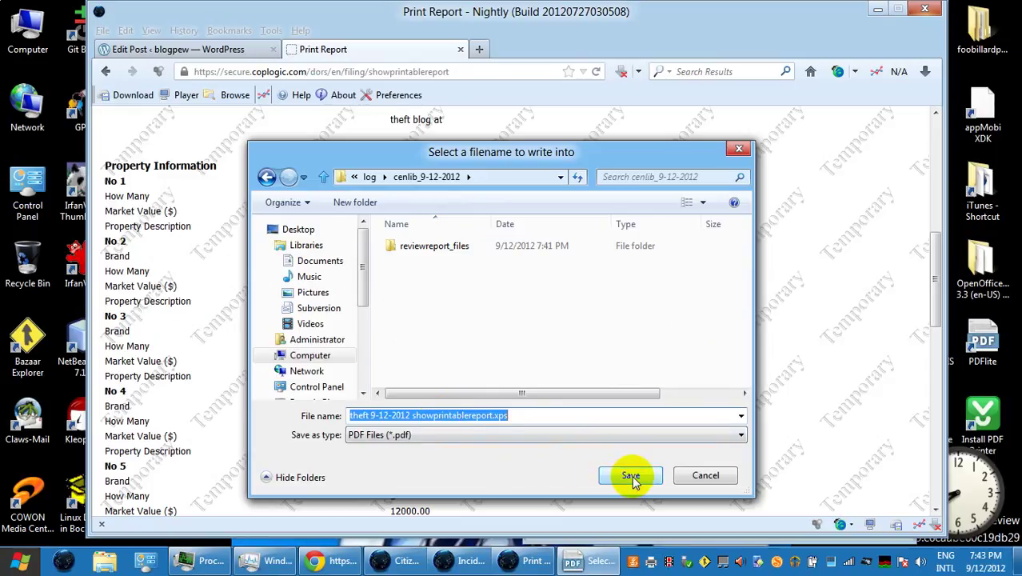
pyautogui.click(547, 415)
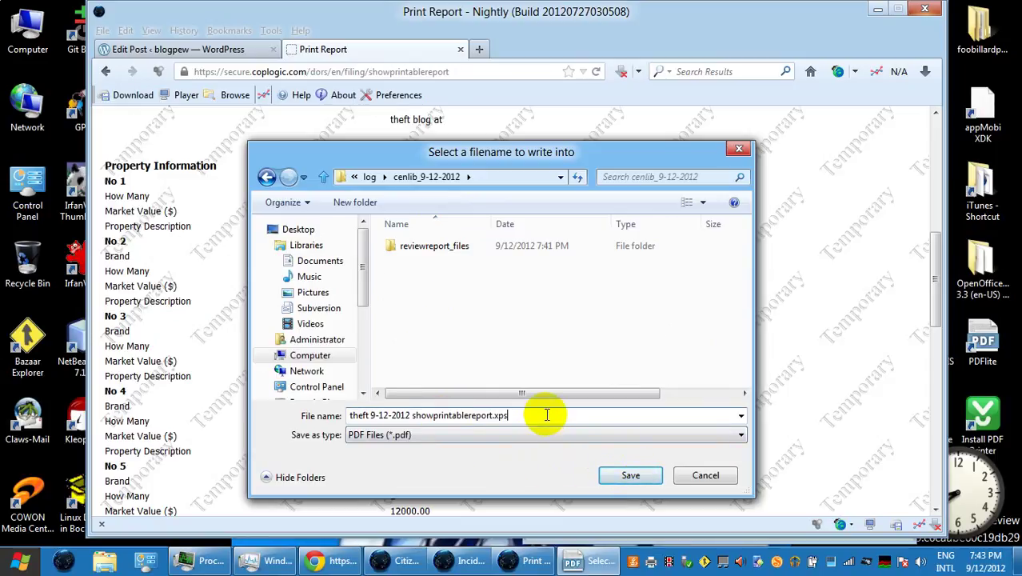
pyautogui.press('BackSpace')
pyautogui.press('BackSpace')
pyautogui.press('BackSpace')
pyautogui.press('BackSpace')
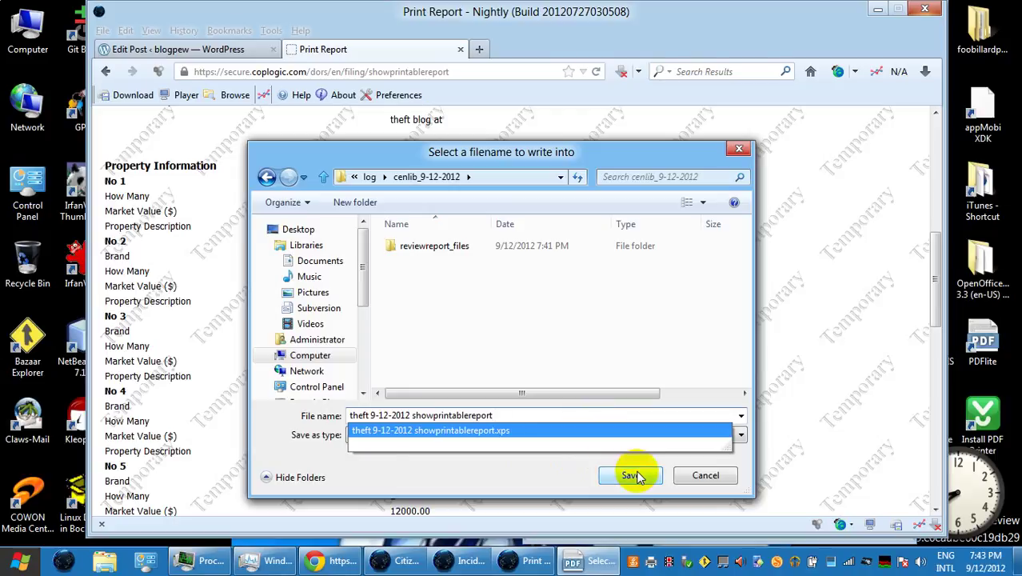
pyautogui.click(631, 475)
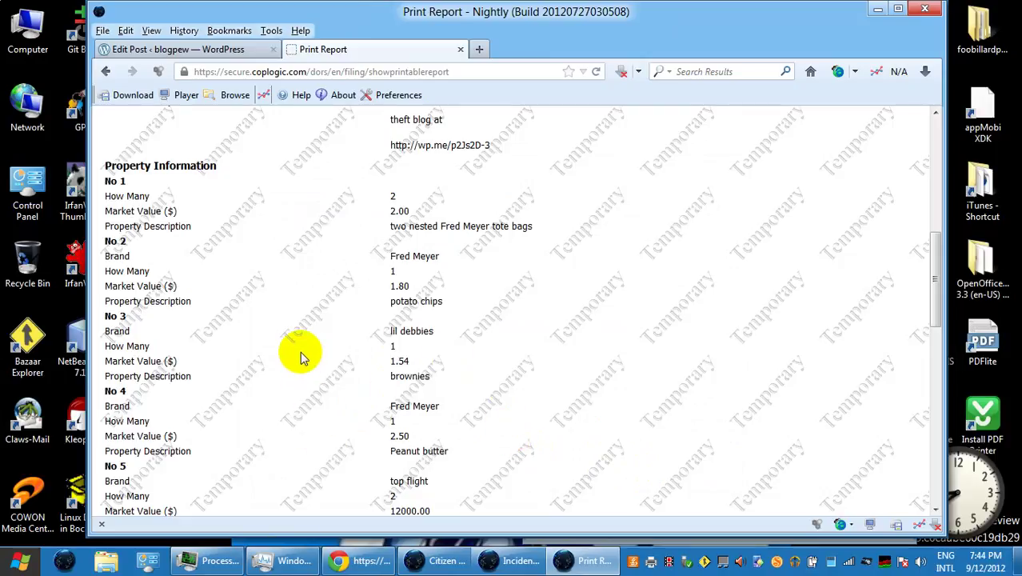
pyautogui.scroll(-13, 288, 347)
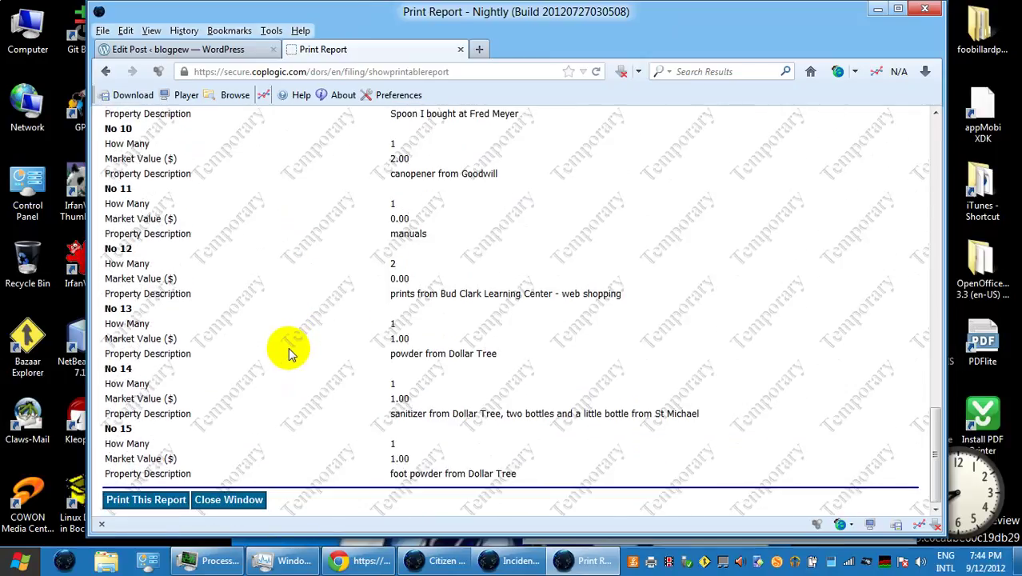